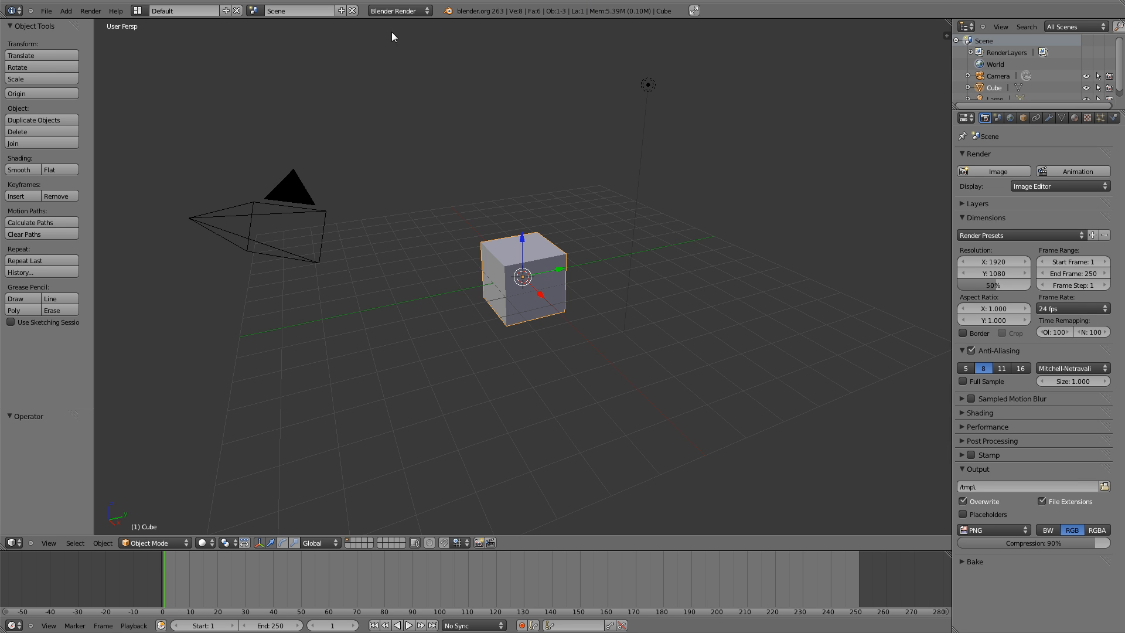
- Switch the render engine to Cycles Render and give the cube's material a node-based Diffuse BSDF surface
click(401, 11)
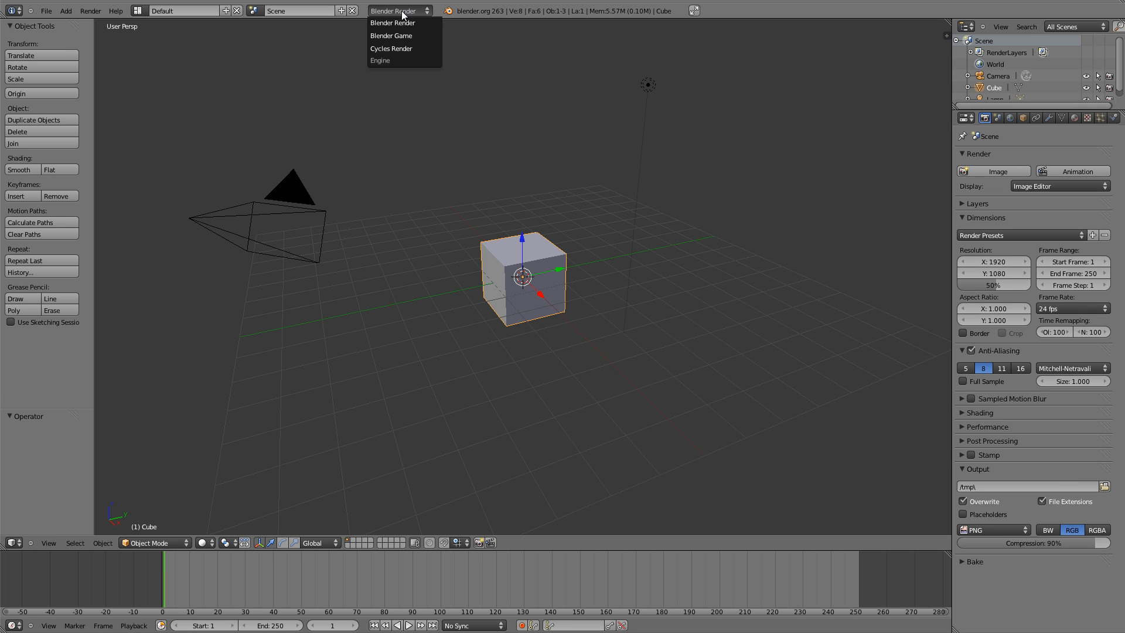
click(396, 49)
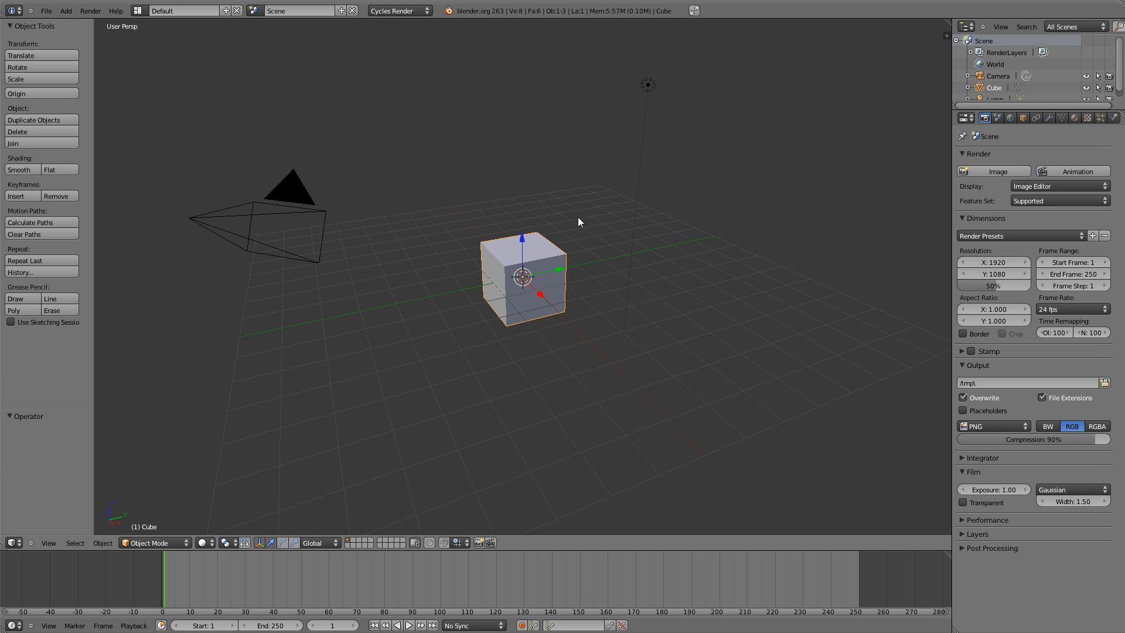
click(1081, 121)
click(1039, 232)
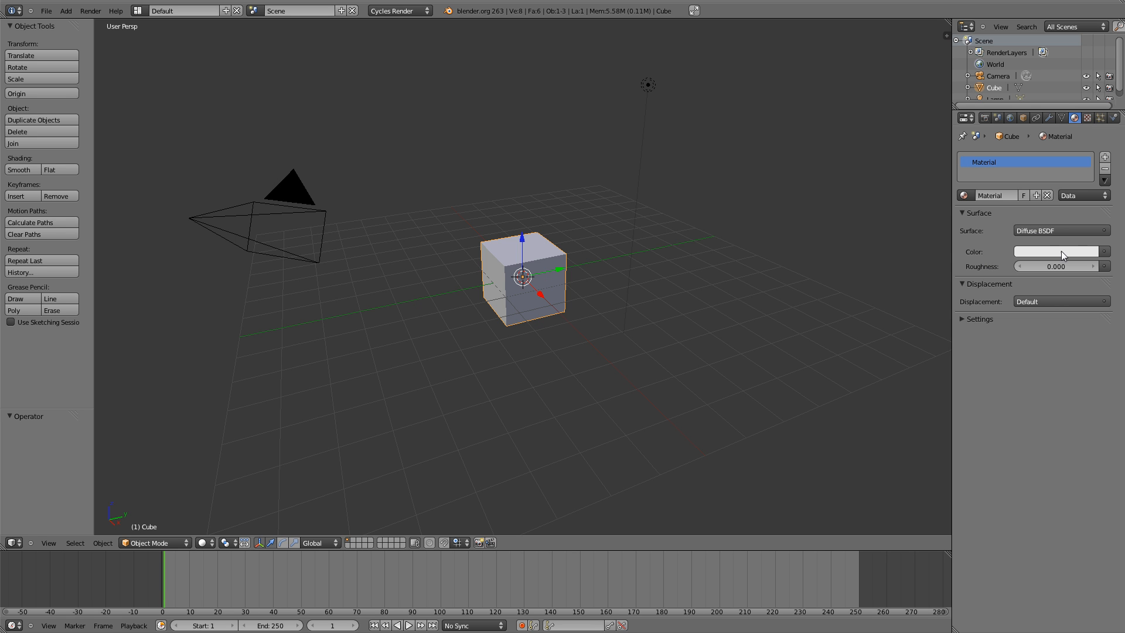
- Add an Image Texture to the material's colour and load BrickLargeBare0124_4_S.jpg from the TexturesTut folder
click(1105, 251)
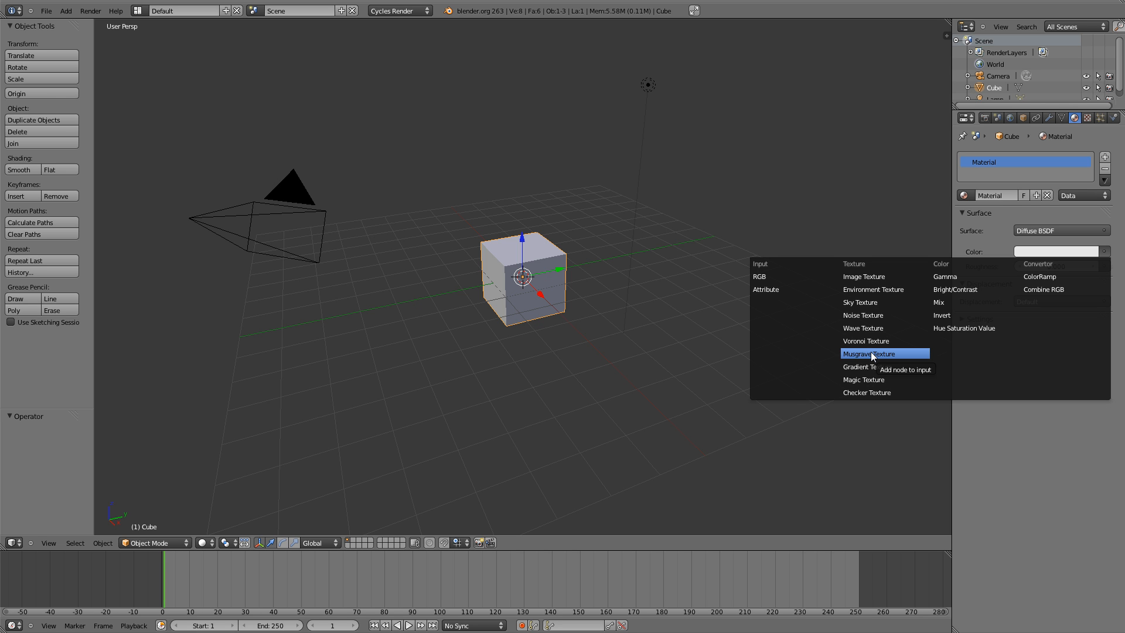
click(876, 278)
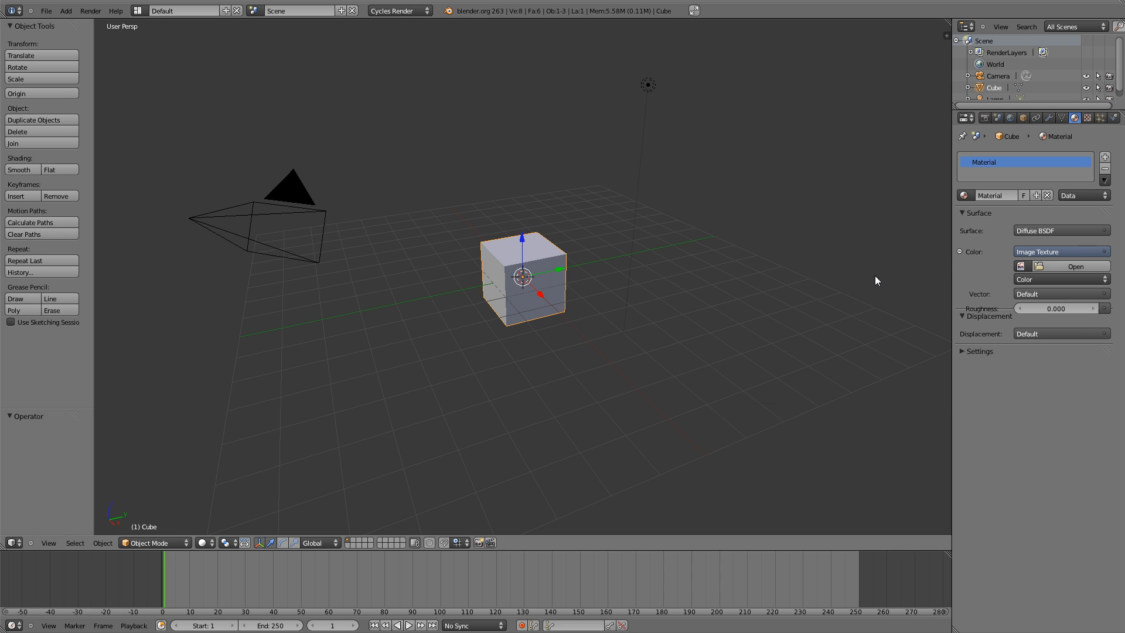
click(1067, 267)
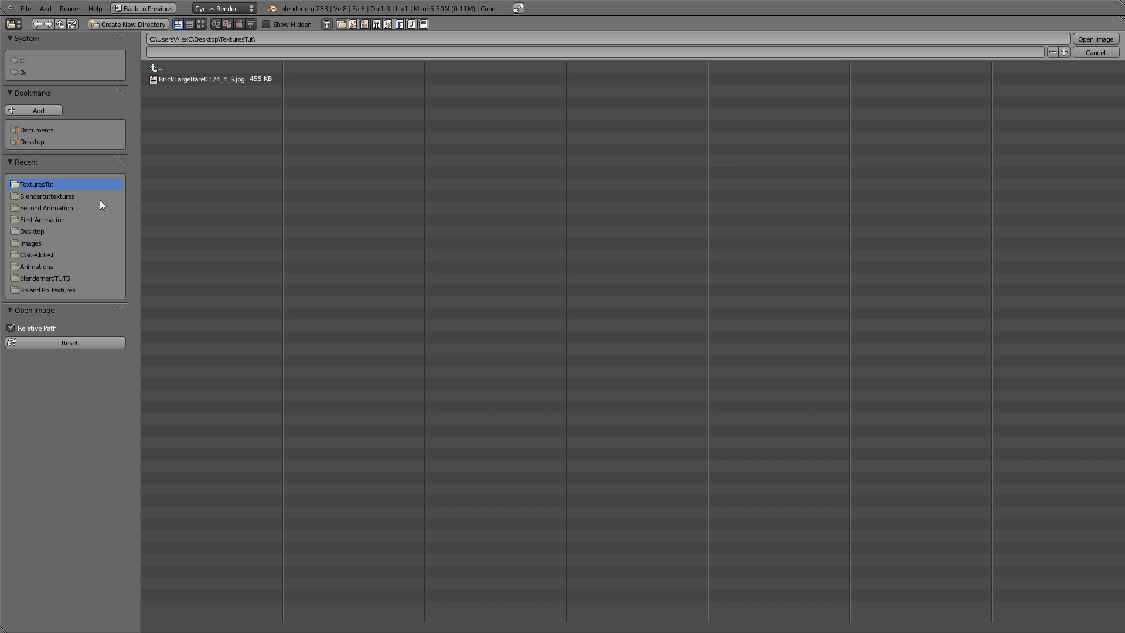
click(223, 79)
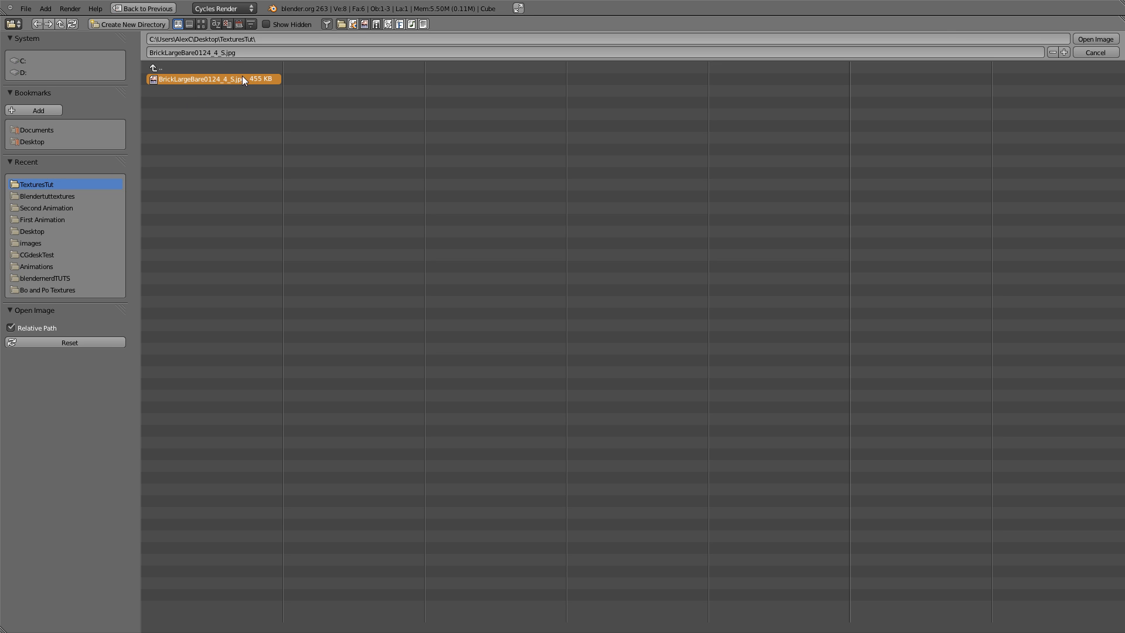
click(1085, 39)
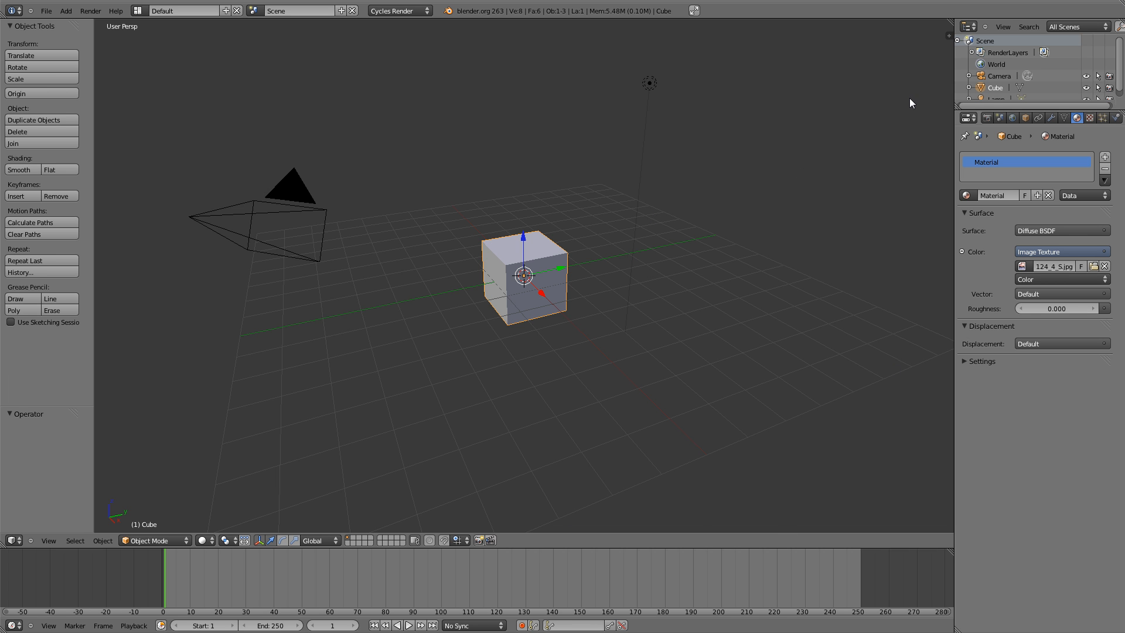
- Split the 3D view vertically into two side-by-side areas
click(951, 21)
drag(952, 22, 437, 134)
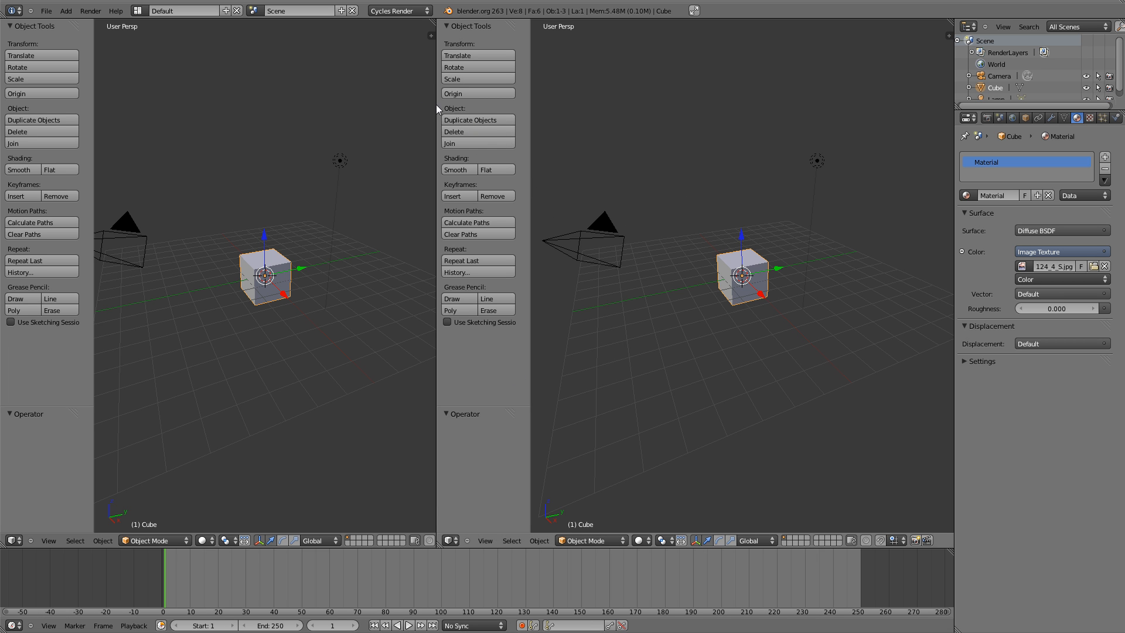
click(433, 23)
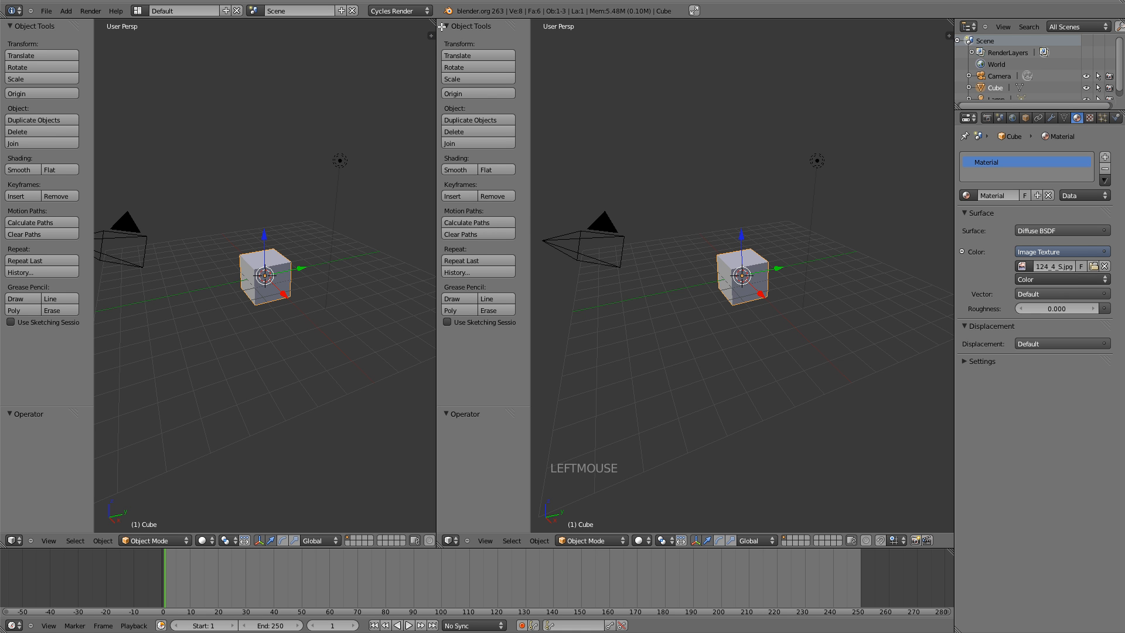
drag(434, 22, 563, 81)
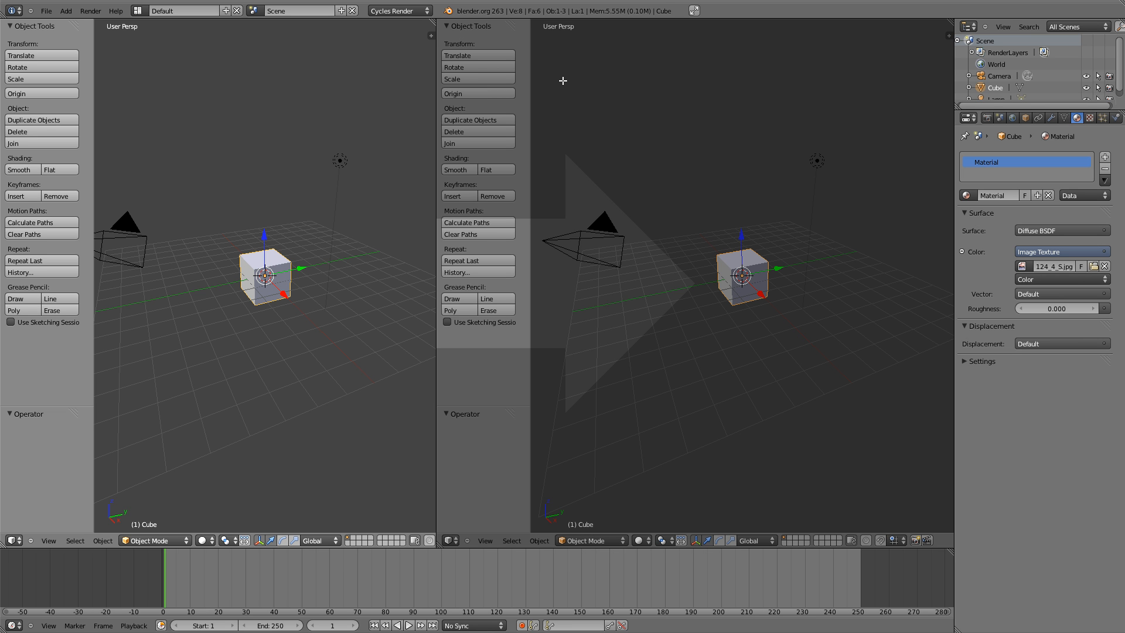
drag(563, 81, 366, 93)
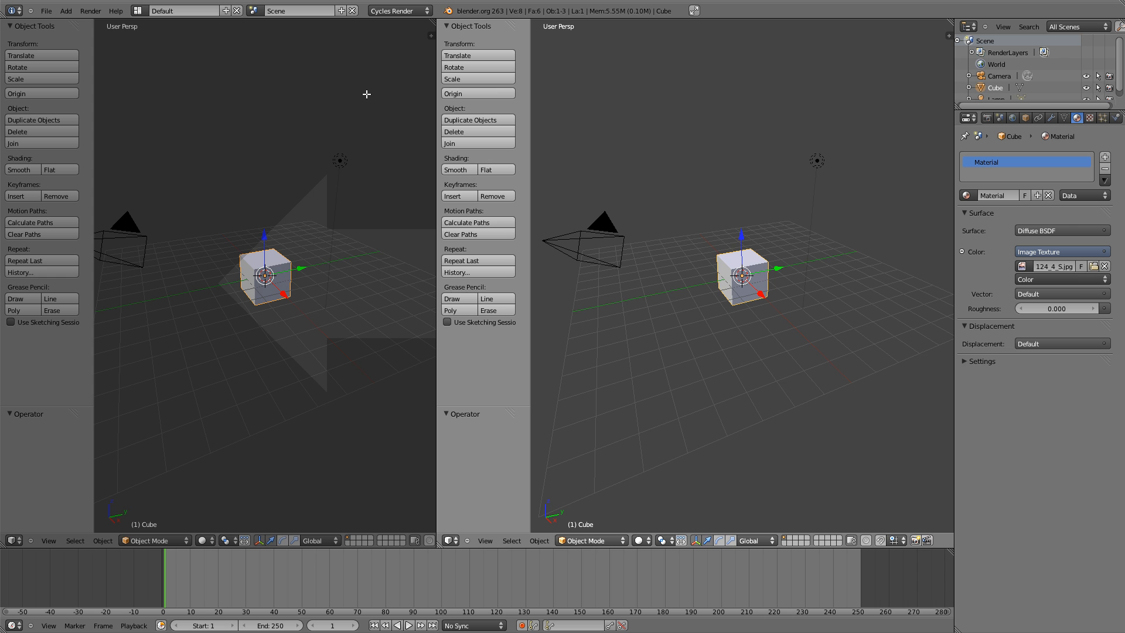
key(Escape)
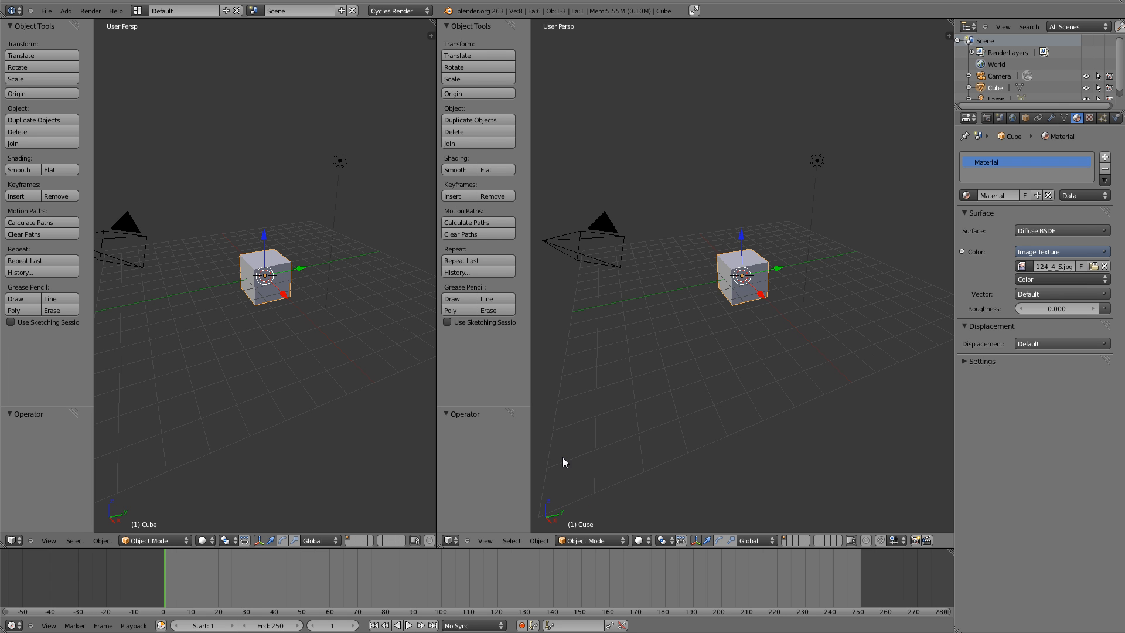
- Change the editor type of the second 3D view, next to the properties, to UV/Image Editor
click(454, 539)
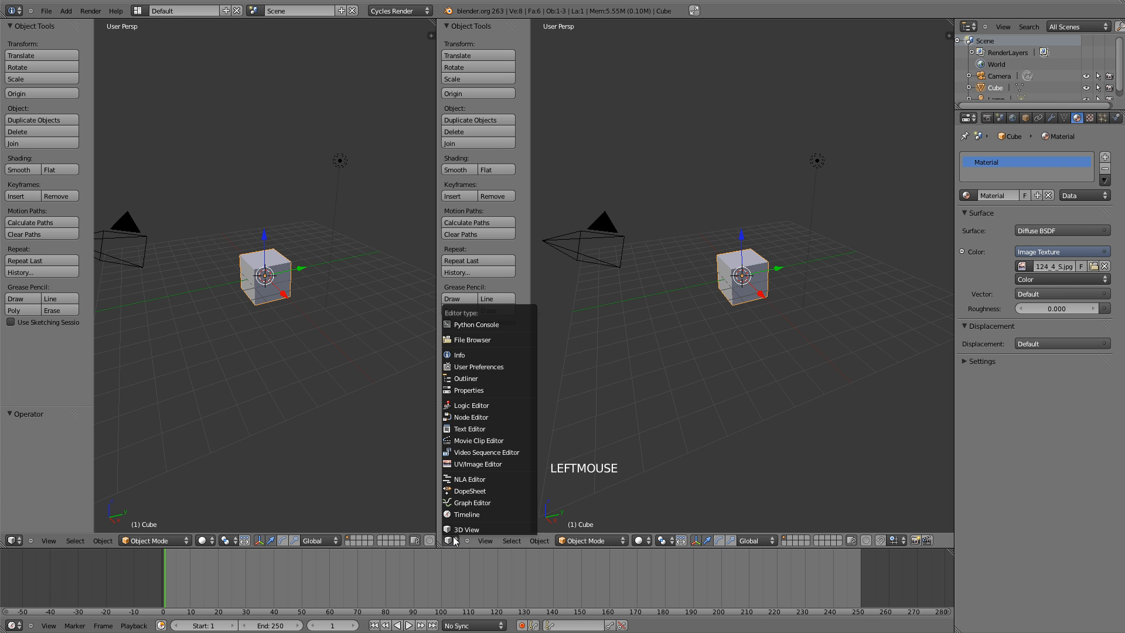
click(485, 464)
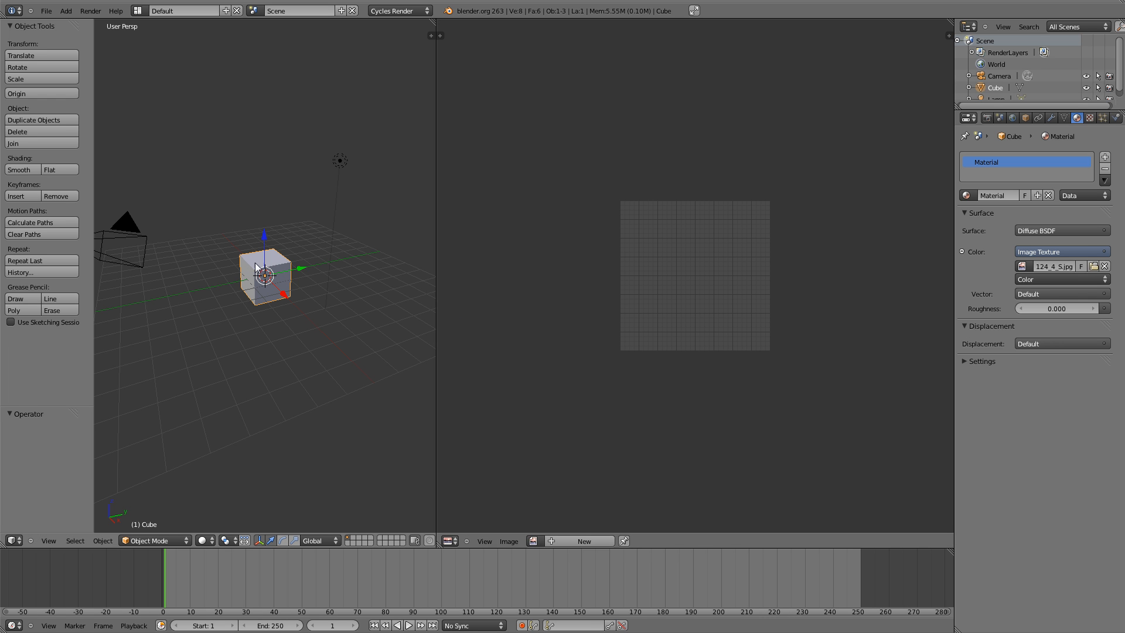
- Enter Edit Mode on the cube, select its whole mesh and UV-map it with the Unwrap method
scroll(300, 278, up, 3)
scroll(304, 281, down, 1)
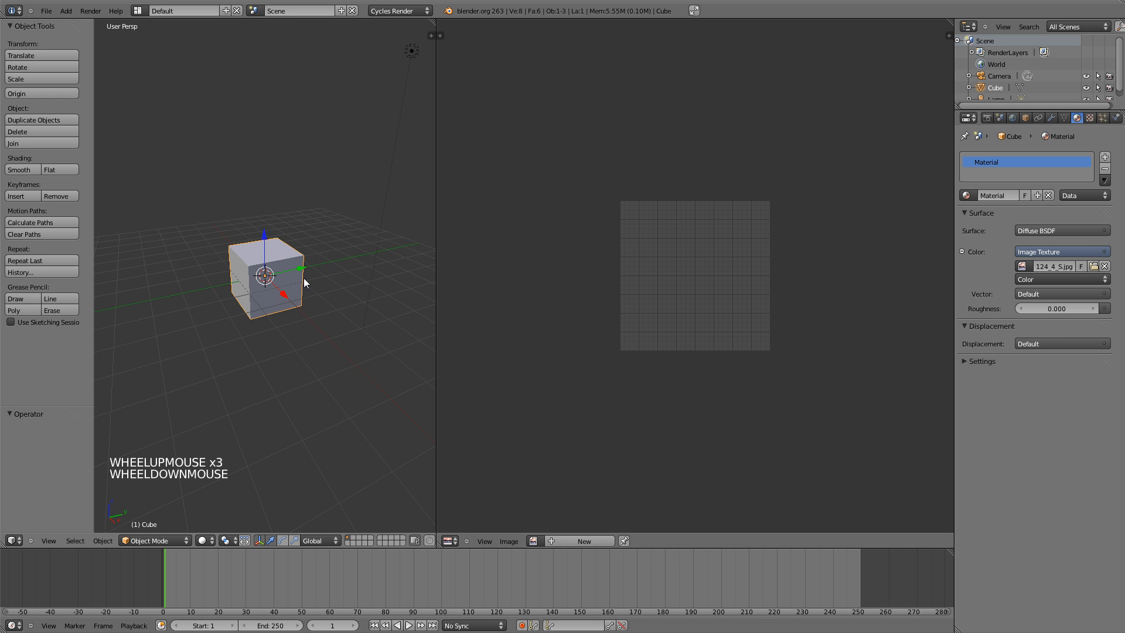
key(Tab)
scroll(304, 277, up, 1)
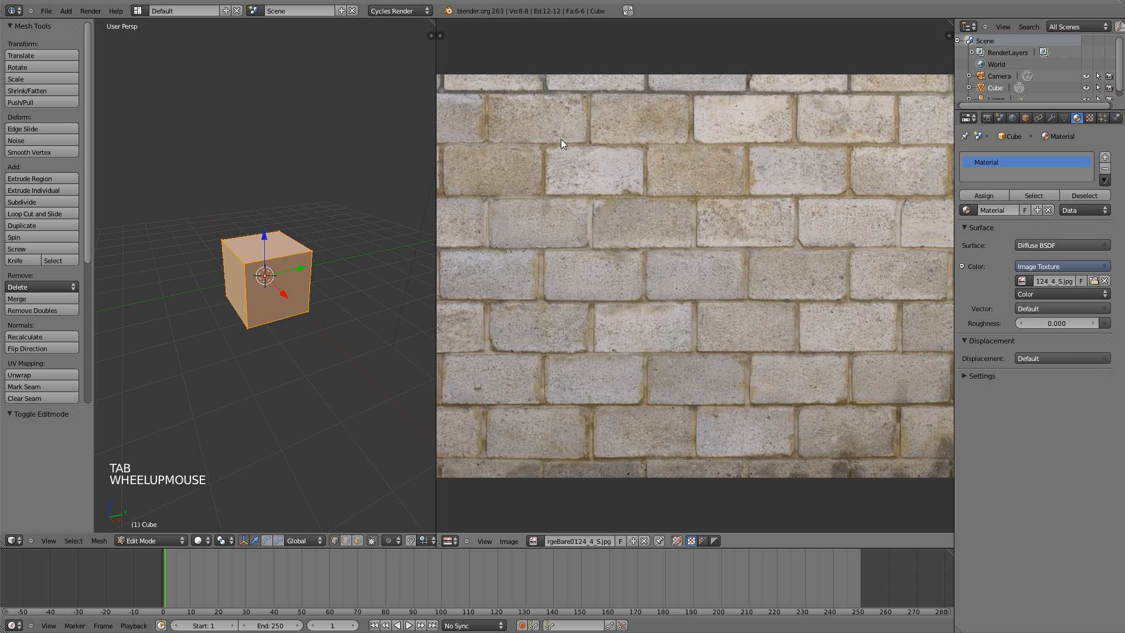
scroll(275, 292, up, 2)
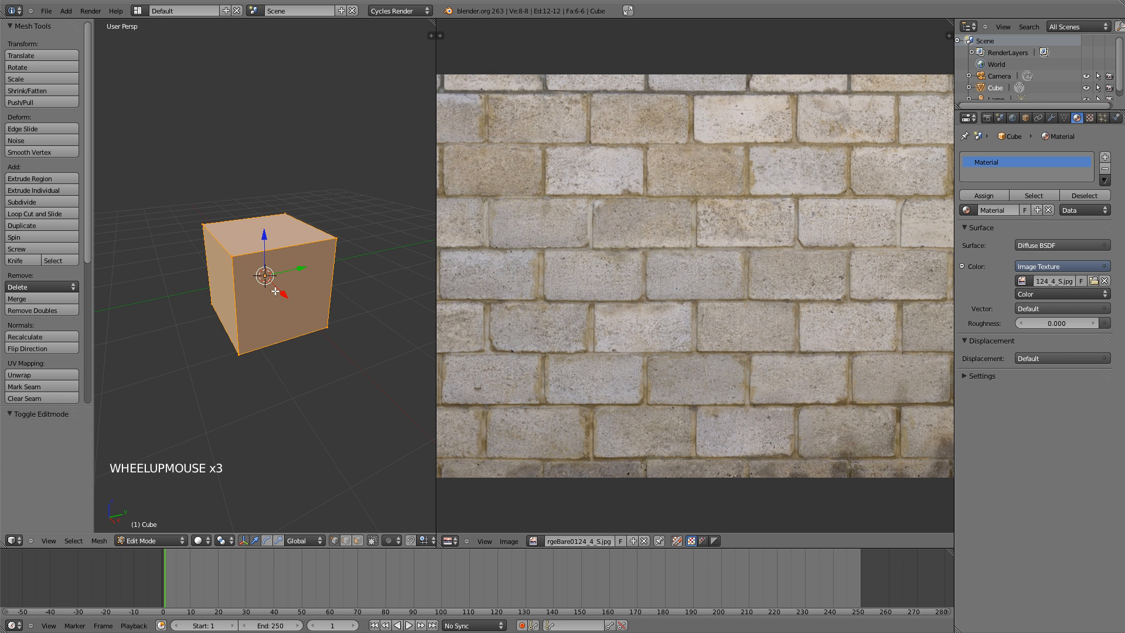
key(a)
key(a)
key(a)
key(a)
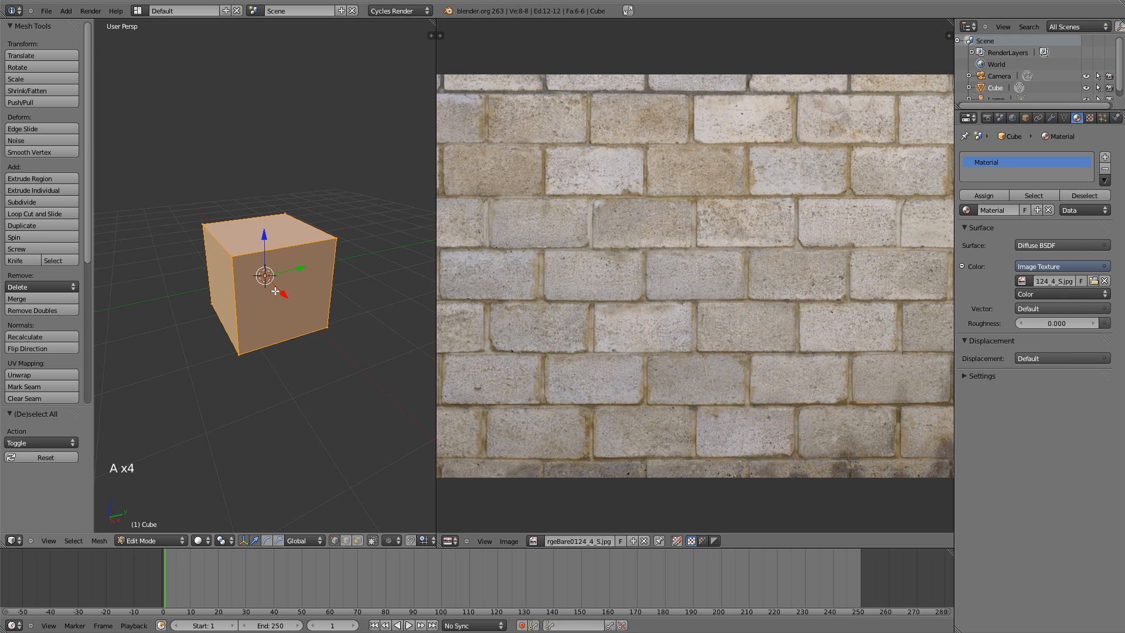
key(u)
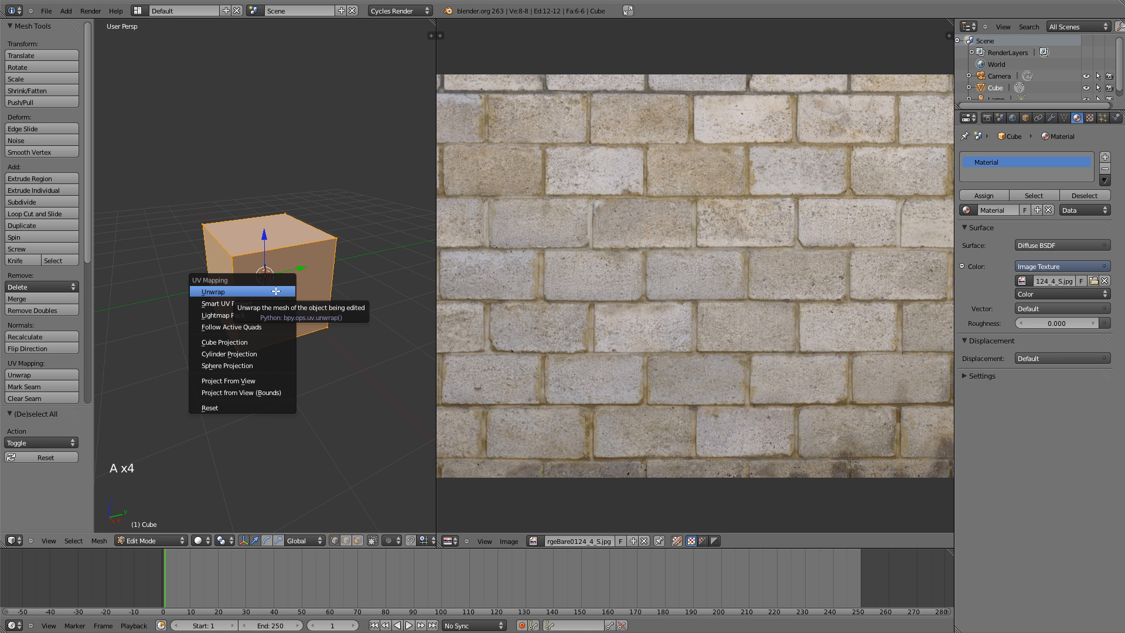
click(276, 291)
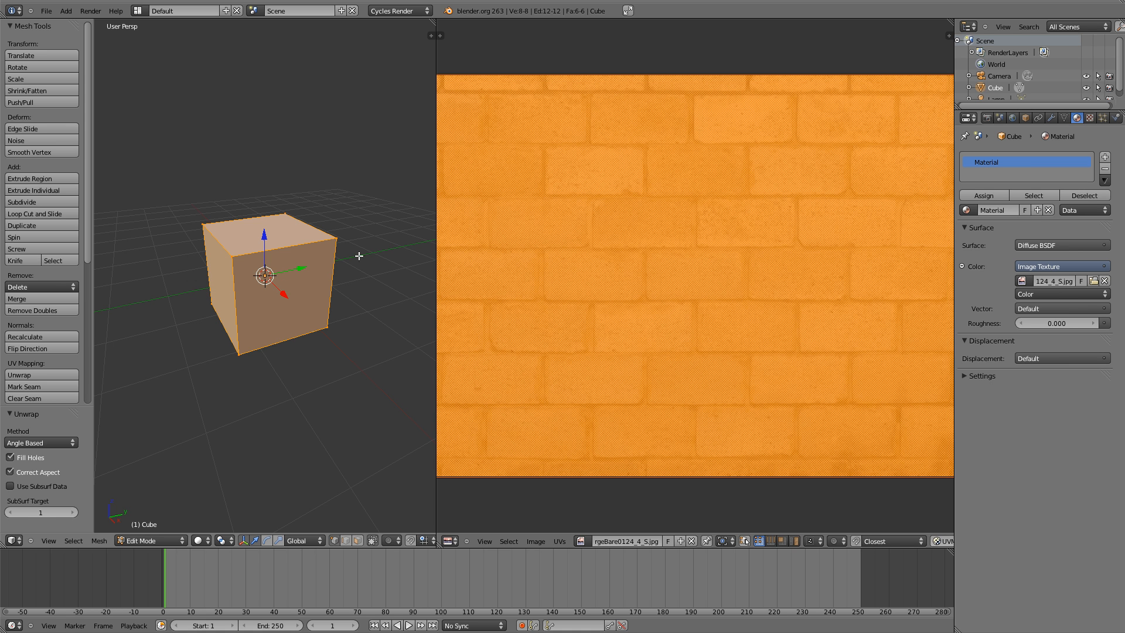
scroll(578, 238, down, 1)
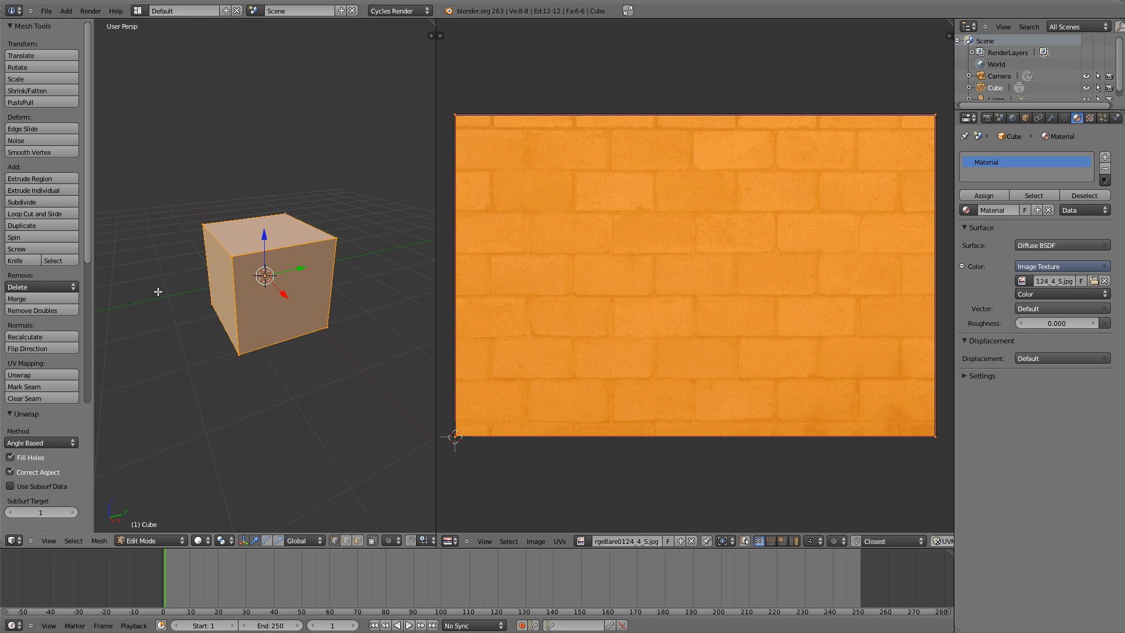
- Set the viewport shading to Texture, toggle between solid and textured display, and leave the cube textured
click(201, 541)
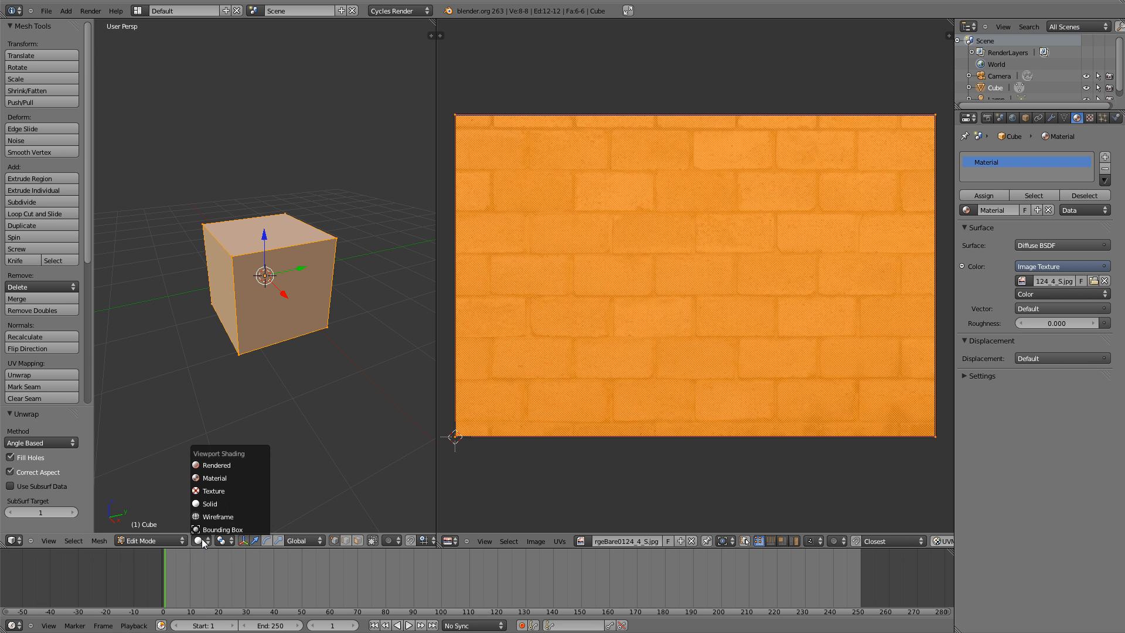
click(214, 492)
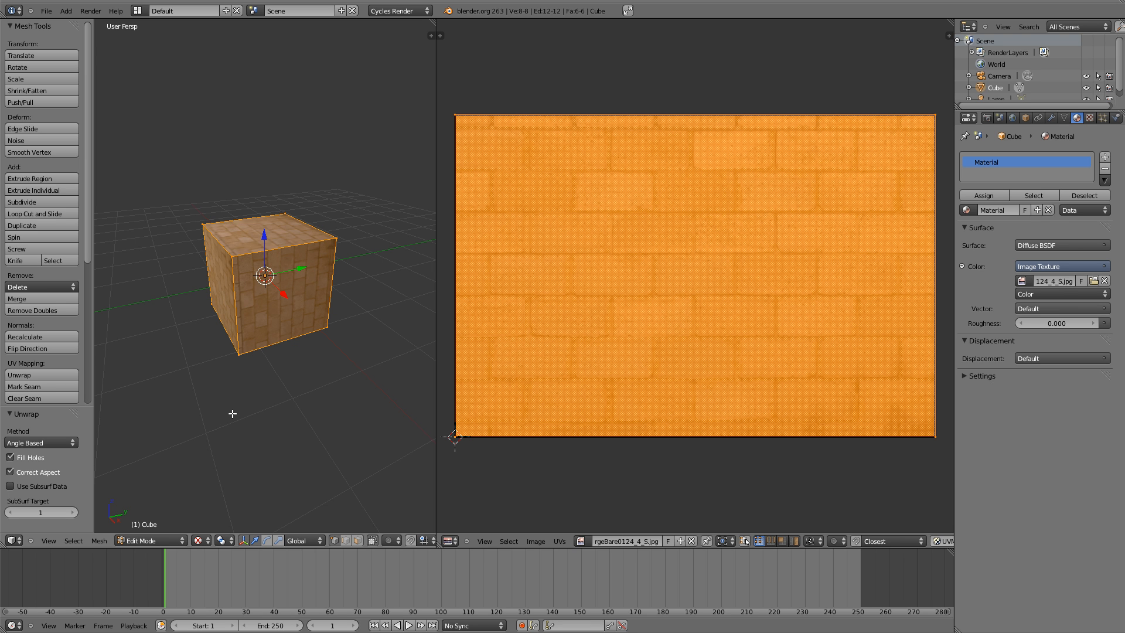
key(alt+z)
key(alt+z)
key(alt+z)
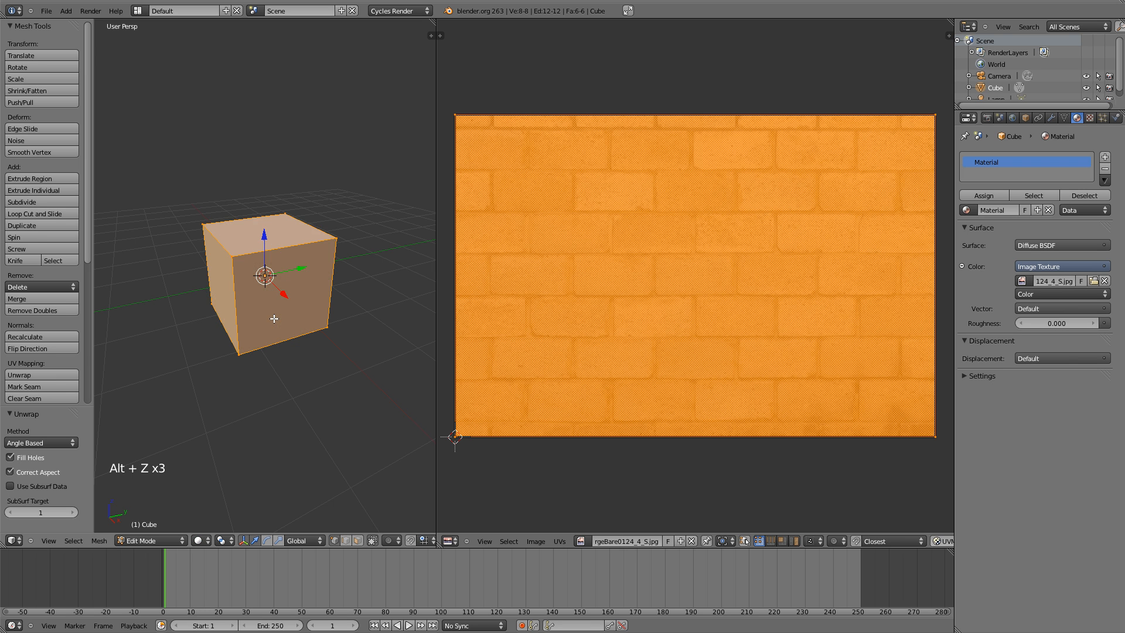
key(alt+z)
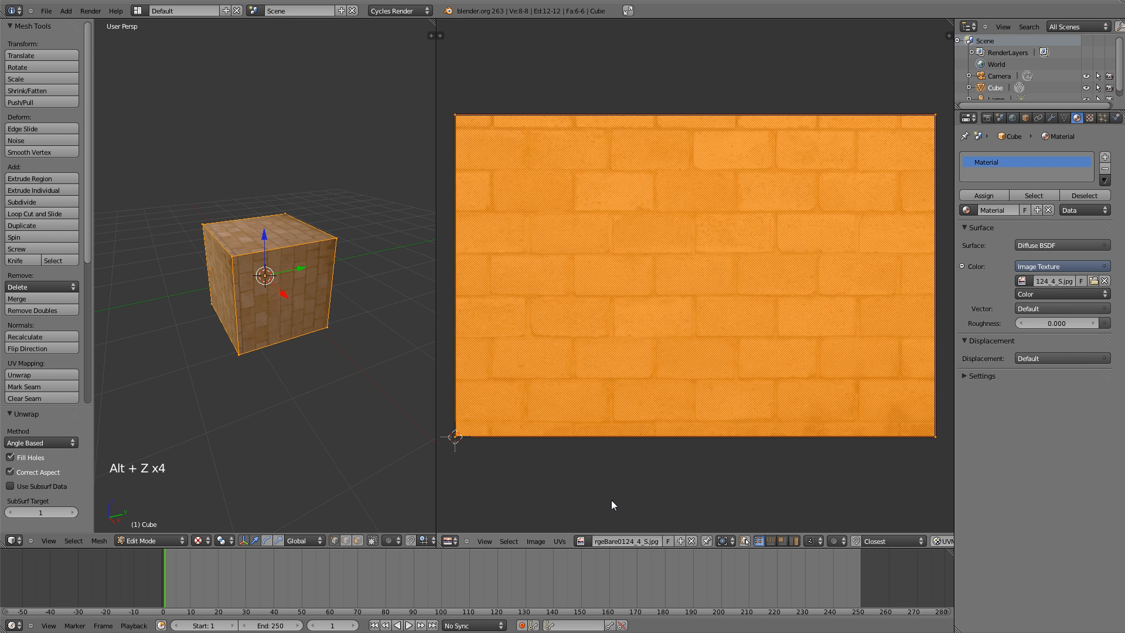
- Assign the BrickLargeBare0124_4_S.jpg image to the unwrapped cube in the UV/Image Editor
click(582, 541)
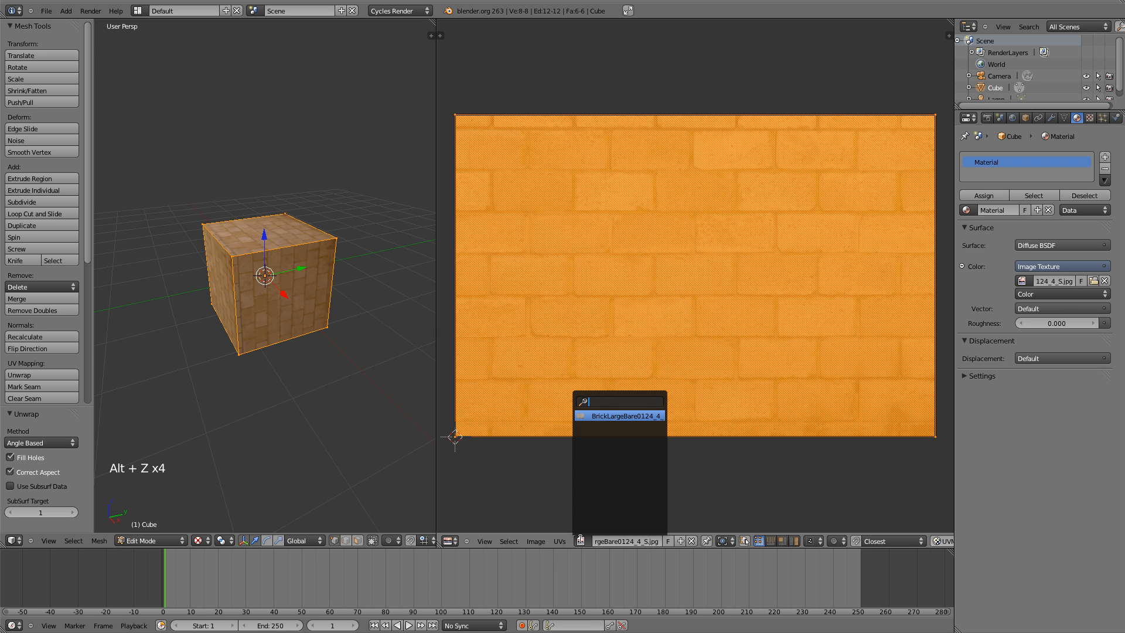
click(615, 415)
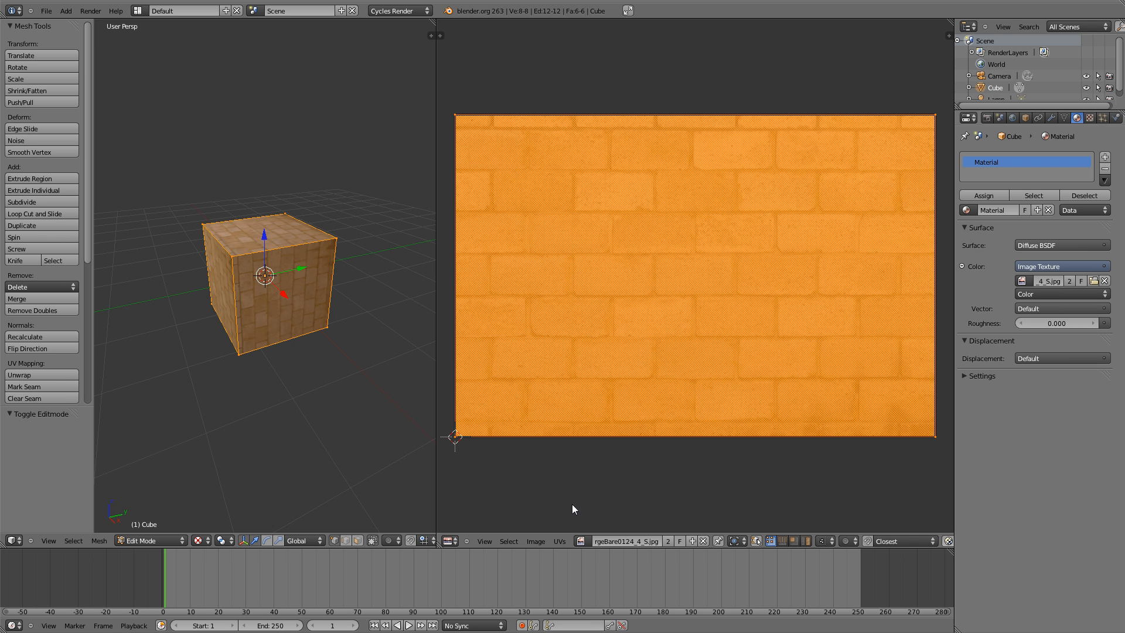
- Create a new 1024 by 1024 image with the UV Test Grid option enabled for the cube's UVs
click(540, 541)
click(540, 541)
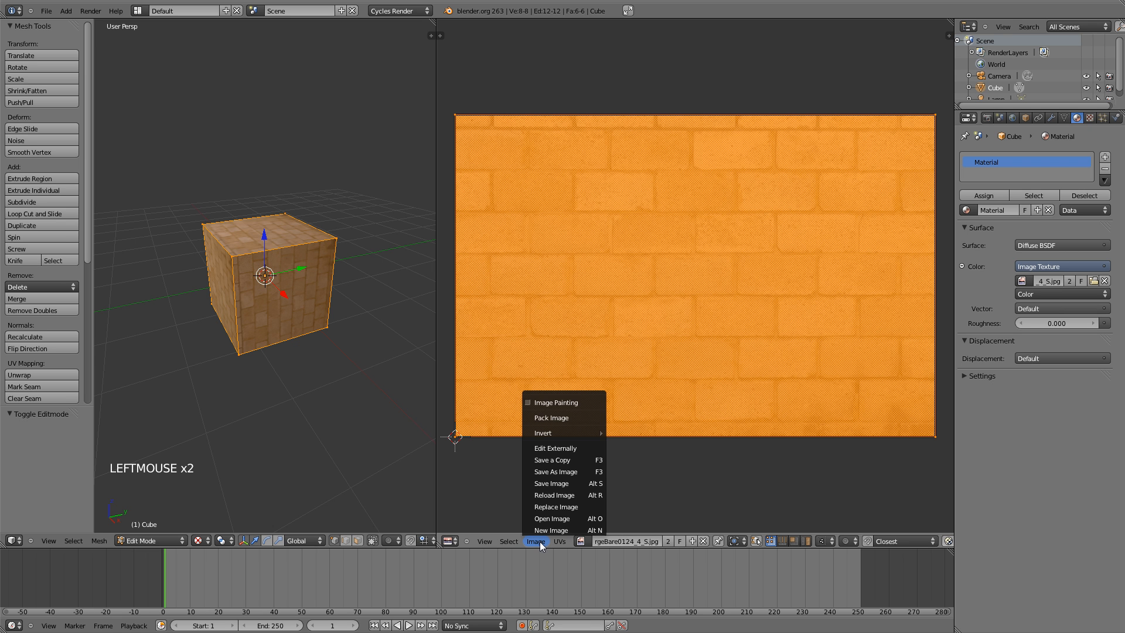
click(547, 527)
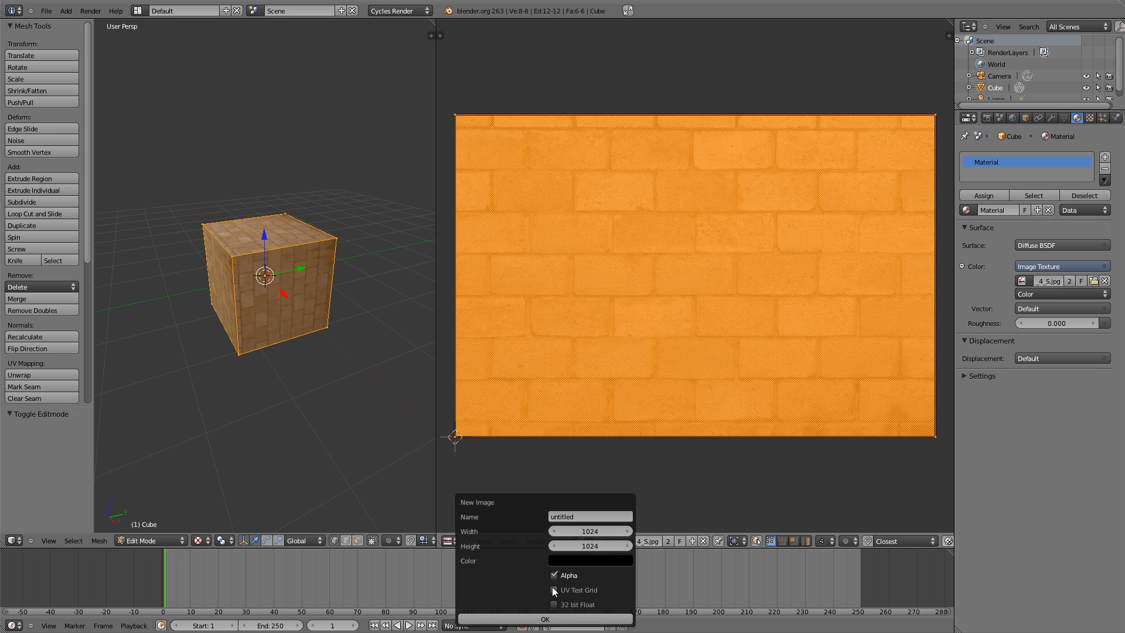
click(546, 619)
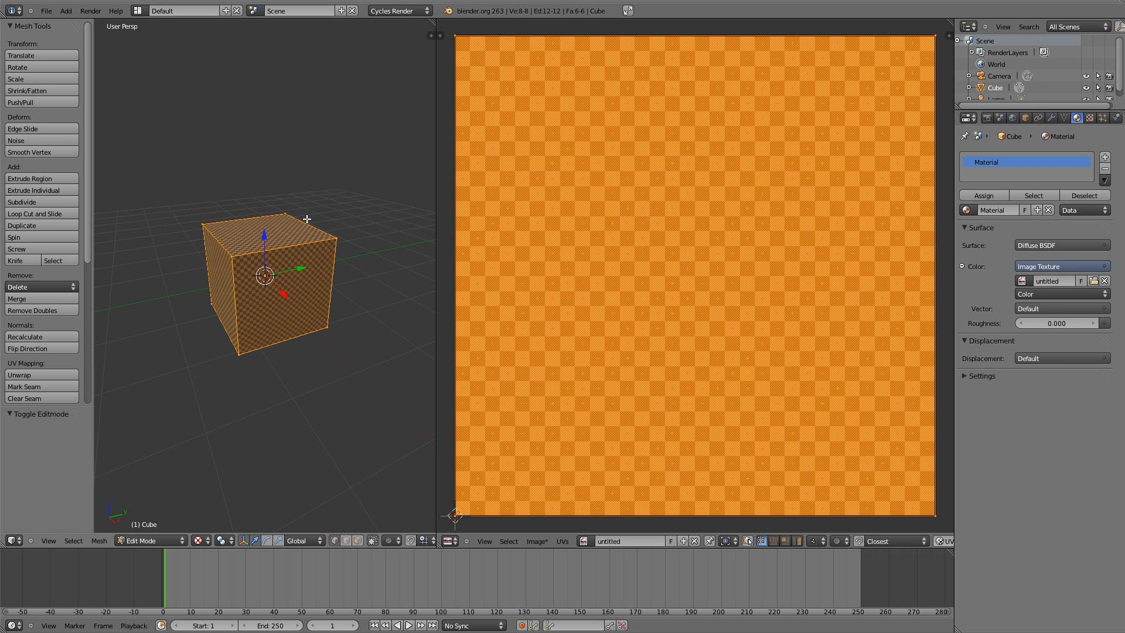
- Hide the tool shelf in the 3D view and switch the mesh selection to face mode
key(t)
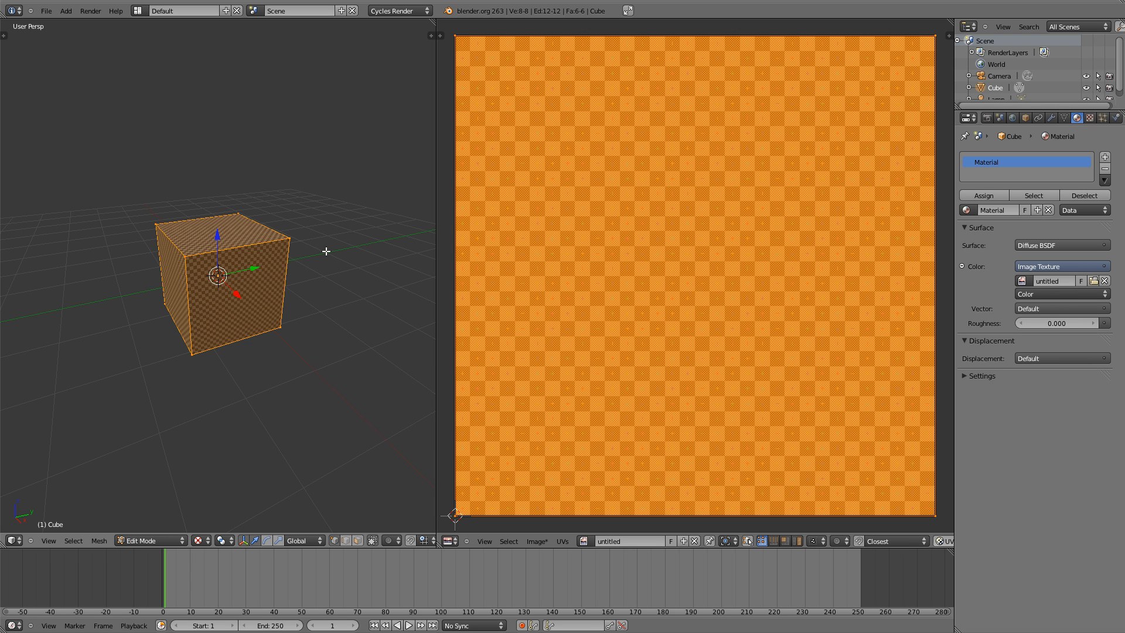
key(ctrl+Tab)
click(327, 252)
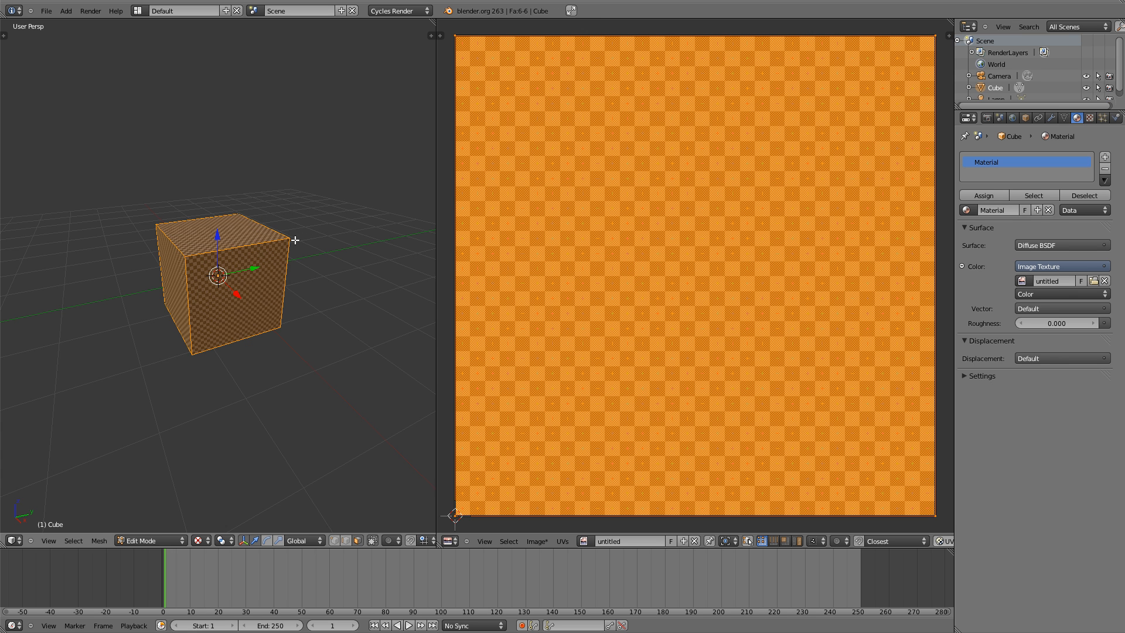
- Select the cube's side and top faces one at a time to compare their UV placement, ending on the top face
scroll(296, 238, up, 1)
right_click(249, 278)
right_click(223, 218)
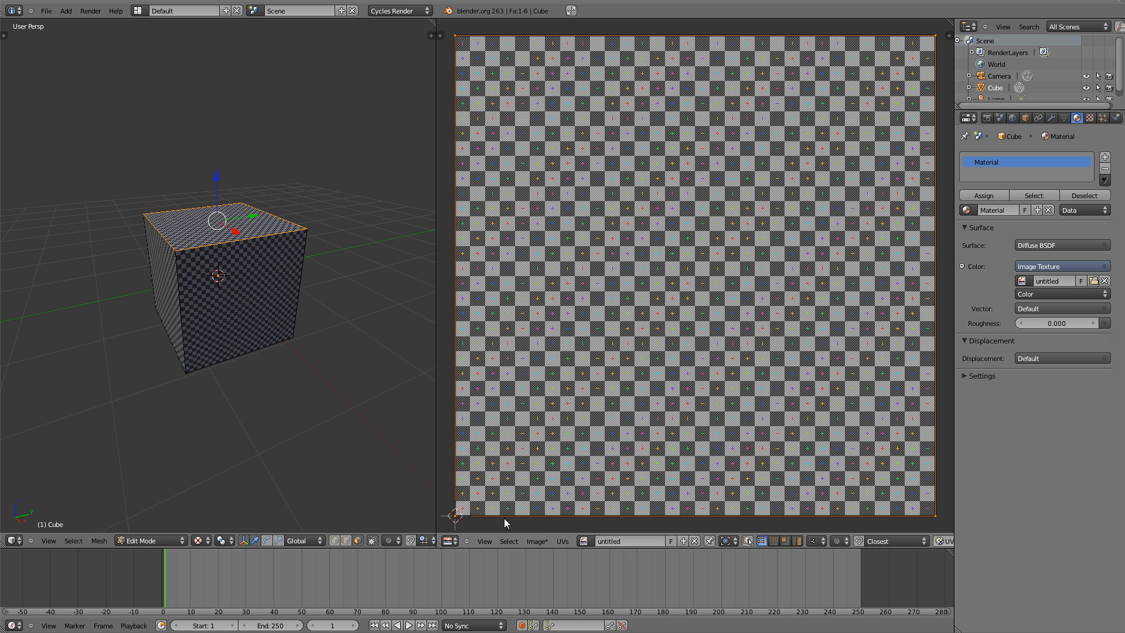
right_click(162, 271)
right_click(278, 276)
middle_drag(278, 276, 249, 258)
right_click(249, 259)
right_click(229, 235)
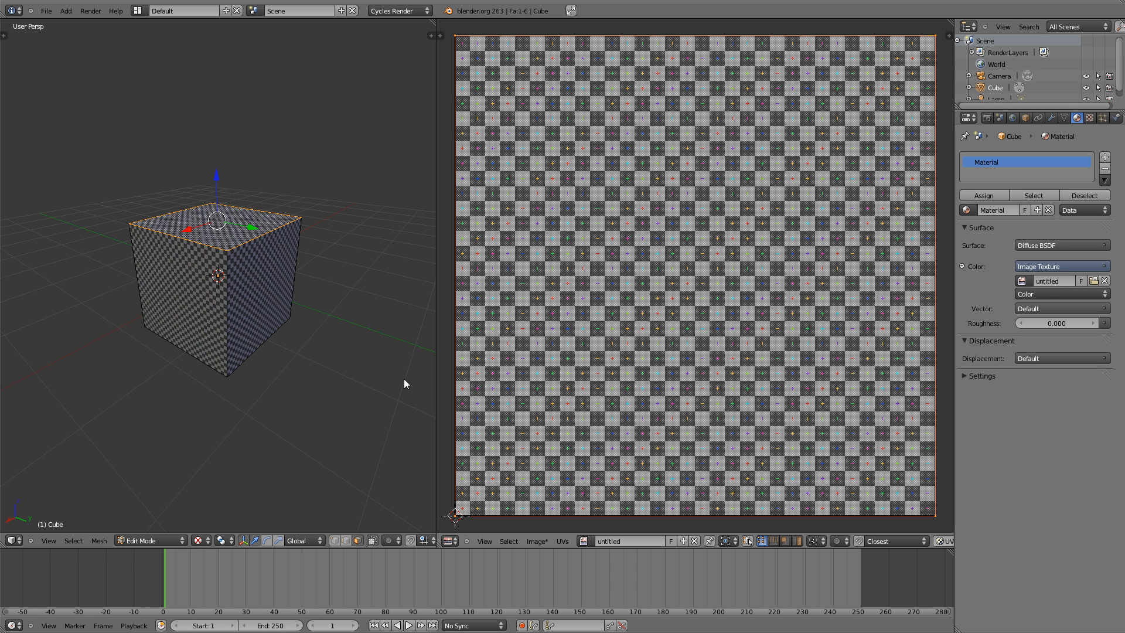
- Select all faces of the cube and assign the BrickLargeBare0124_4_S.jpg image to their UVs
middle_drag(209, 309, 320, 307)
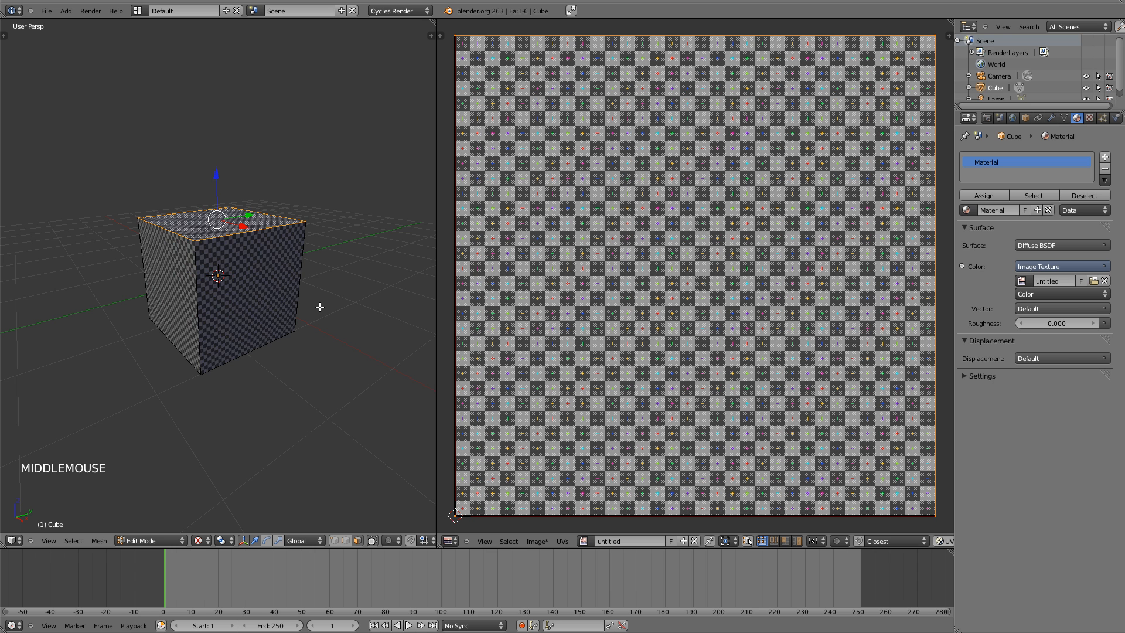
key(a)
key(a)
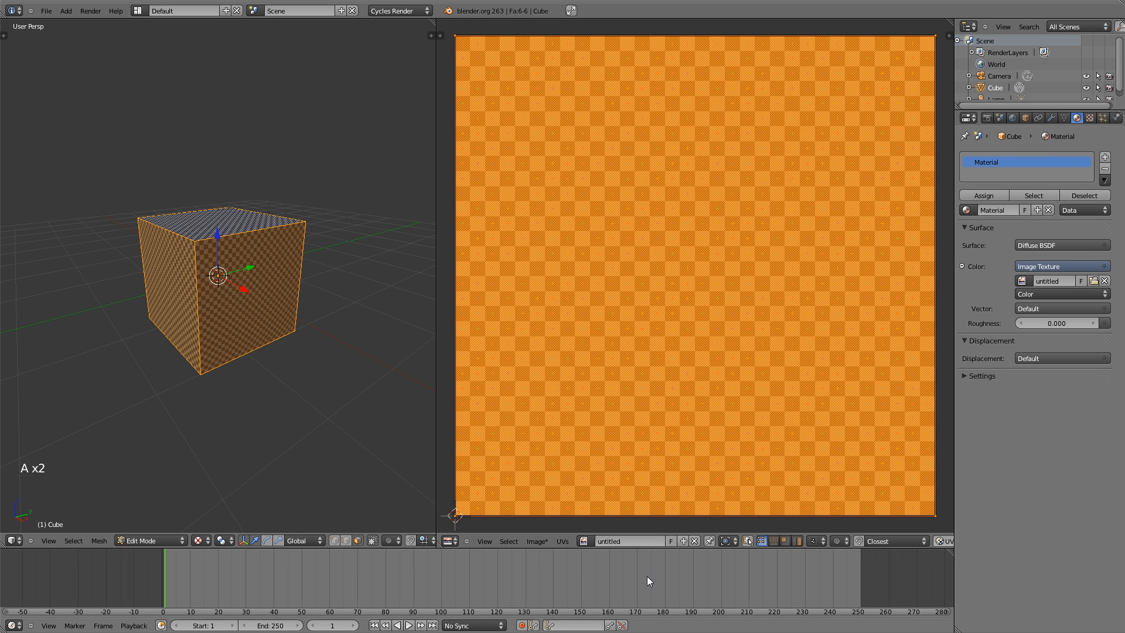
click(584, 540)
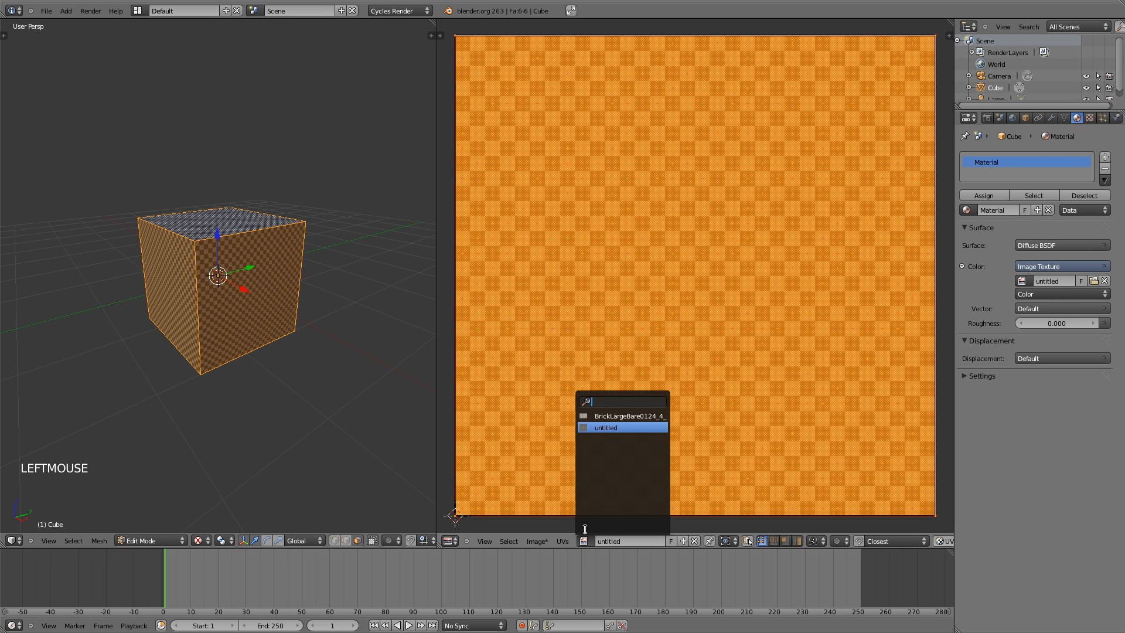
click(623, 416)
middle_drag(238, 292, 247, 295)
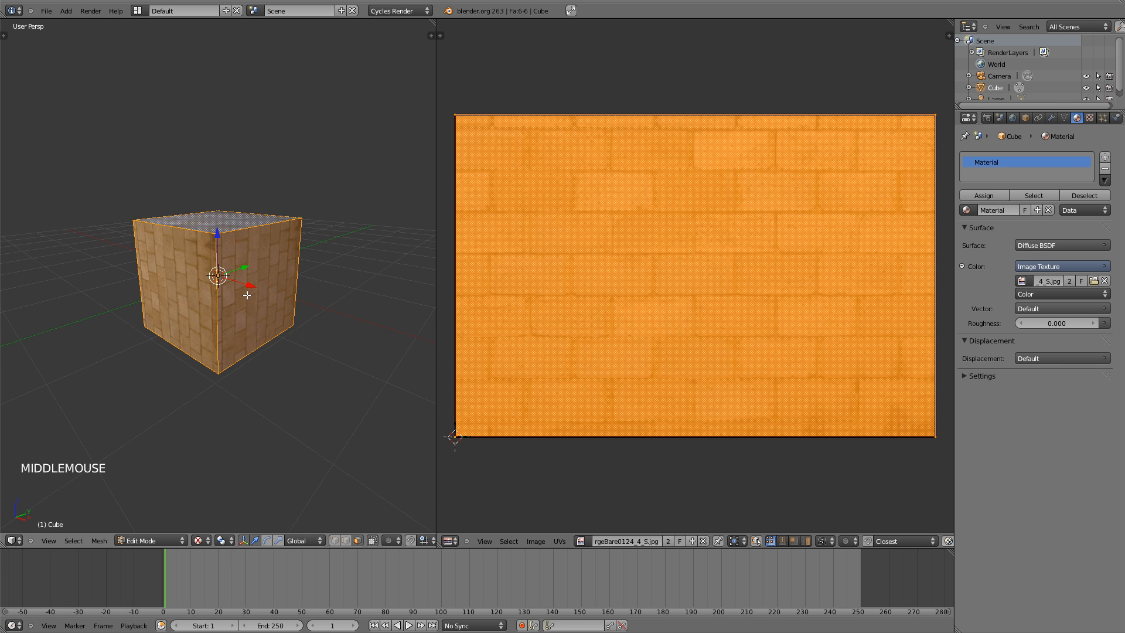
key(KP_1)
scroll(246, 294, up, 3)
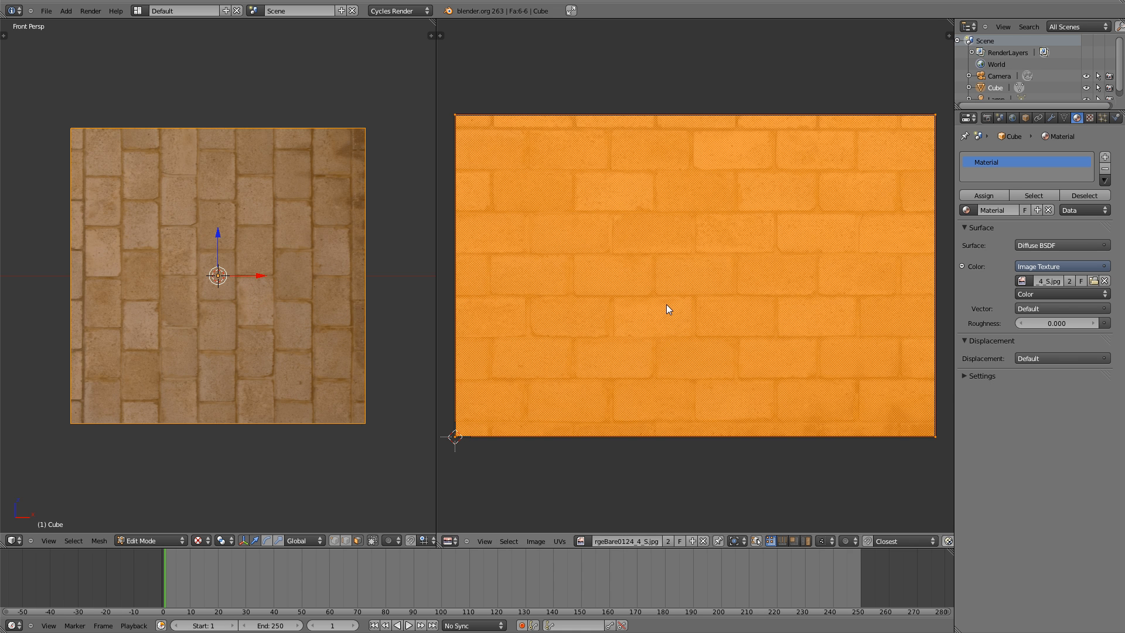
- Try moving, rotating and uniformly scaling all the UVs over the brick image, cancelling each transform
key(g)
right_click(710, 245)
key(r)
key(r)
right_click(721, 263)
key(s)
key(s)
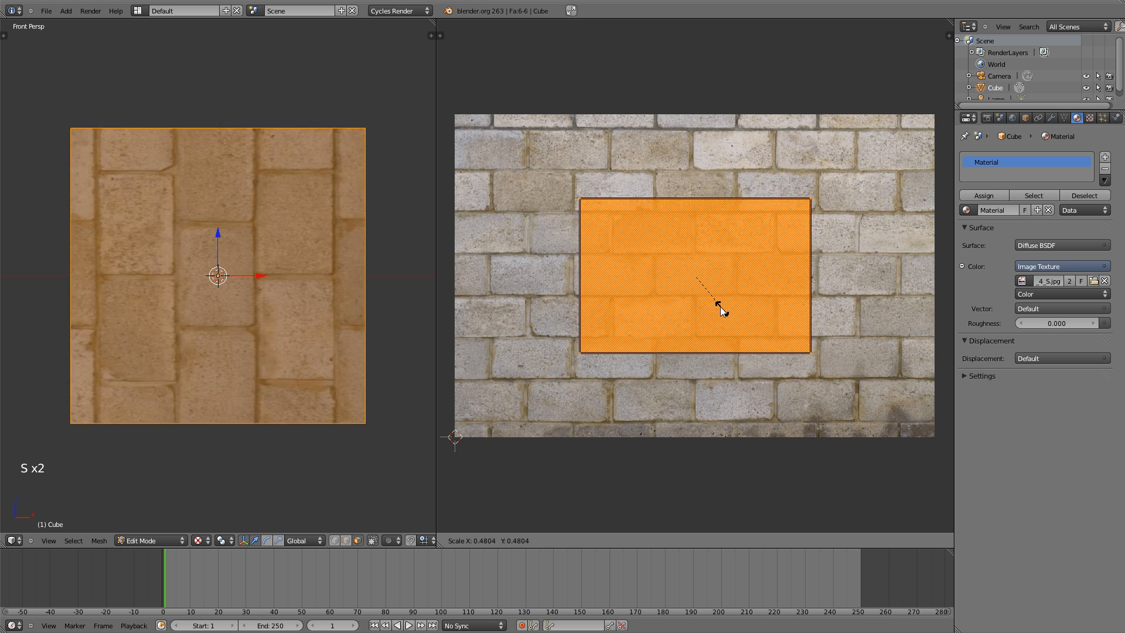
right_click(734, 315)
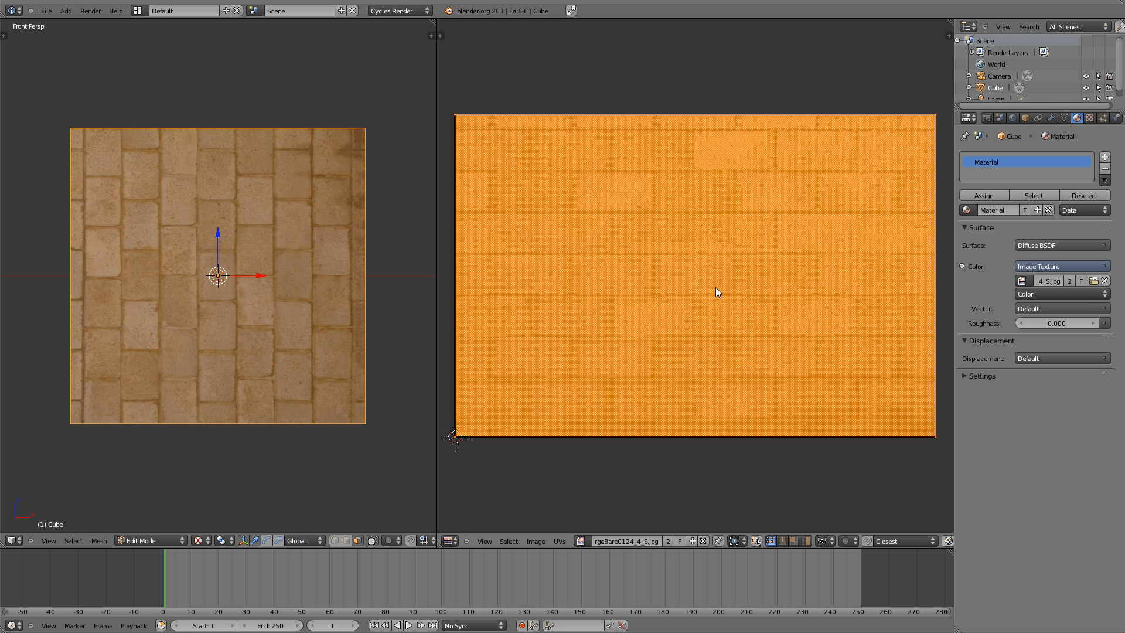
- Scale all the UVs along X to about two thirds of their width
key(s)
key(x)
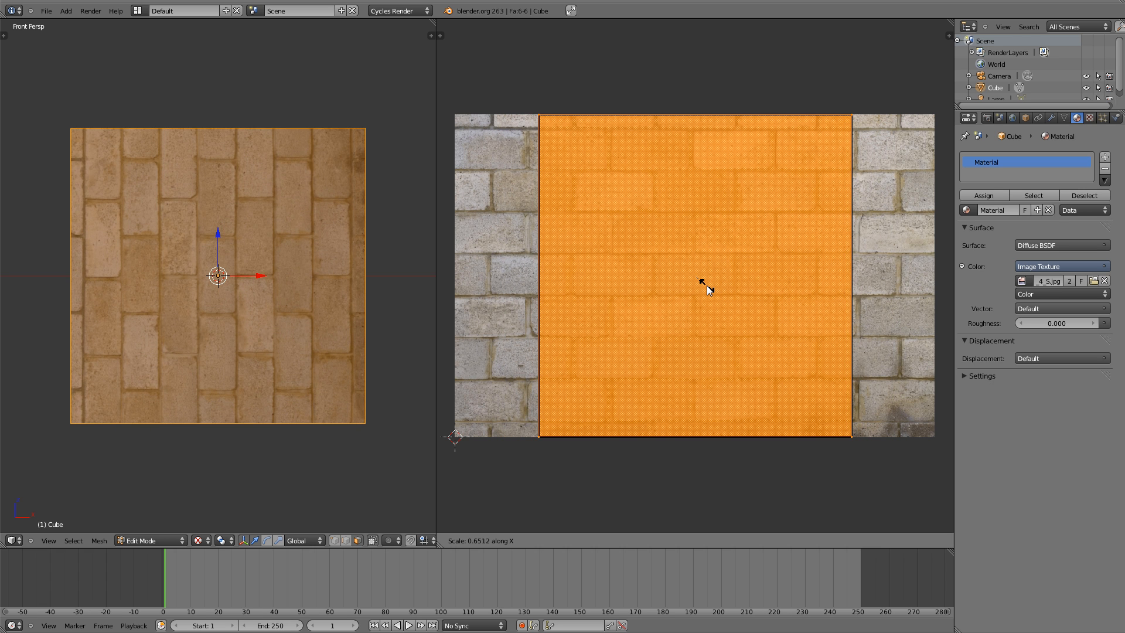
click(710, 292)
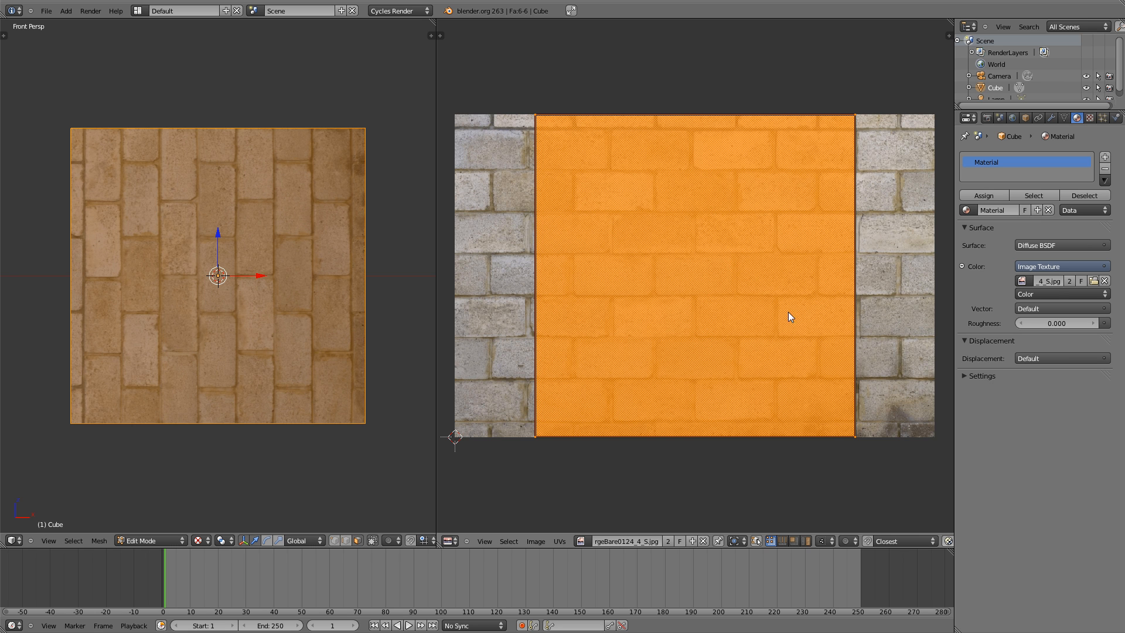
middle_drag(729, 322, 797, 252)
middle_drag(848, 197, 782, 285)
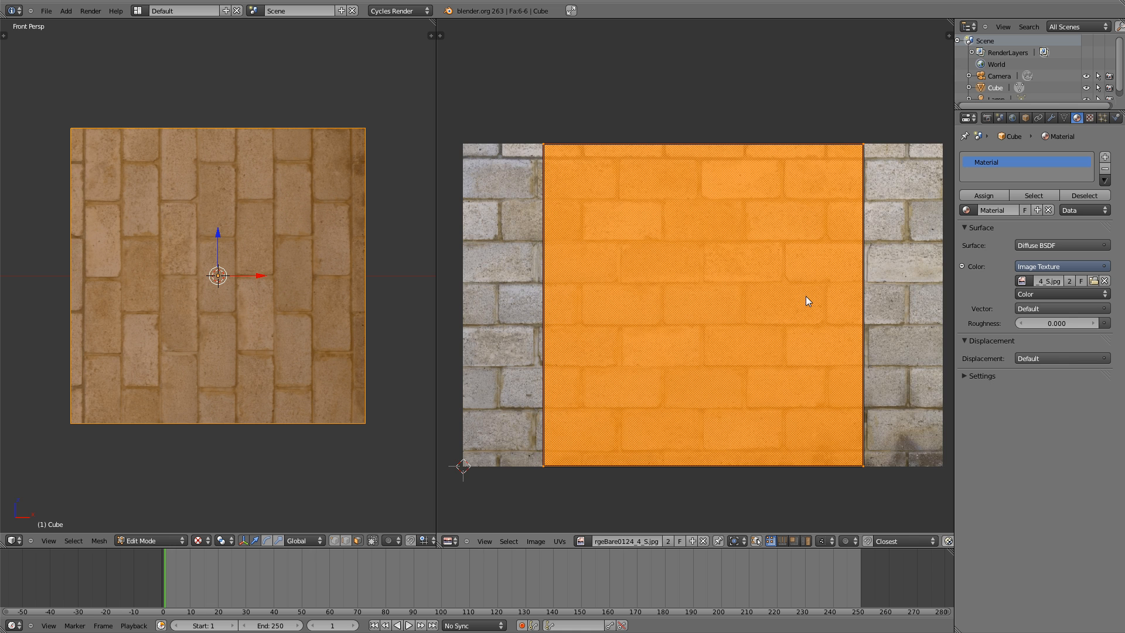
scroll(806, 296, up, 6)
scroll(807, 297, down, 6)
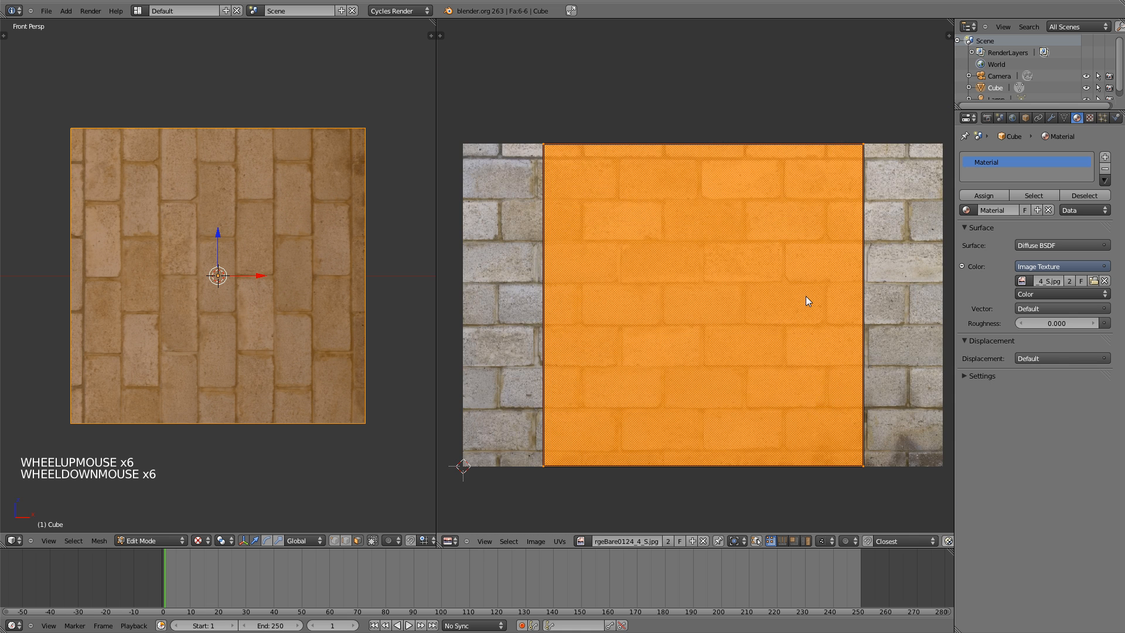
scroll(806, 296, down, 1)
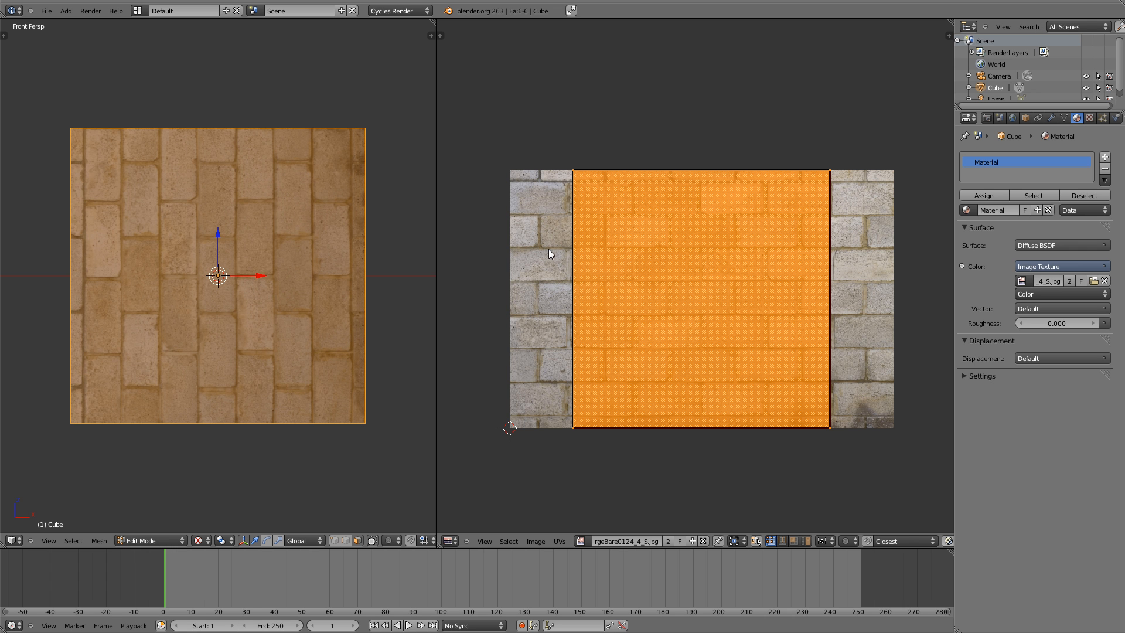
- Unwrap all the cube's faces with Smart UV Project, accepting the default settings
middle_drag(304, 125, 283, 174)
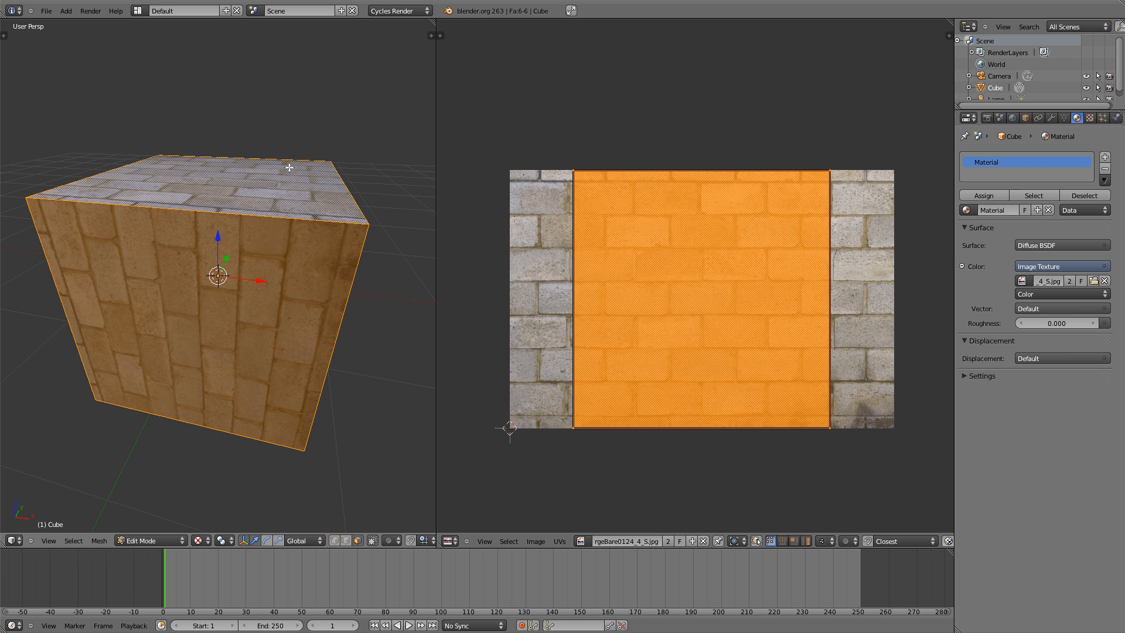
key(u)
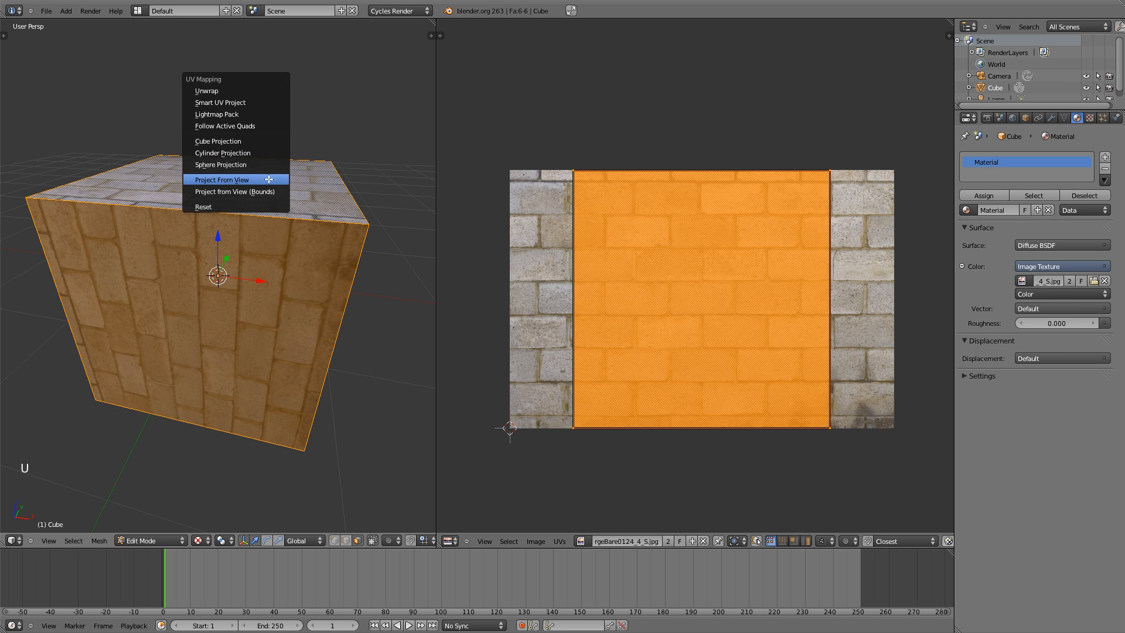
click(249, 103)
click(241, 163)
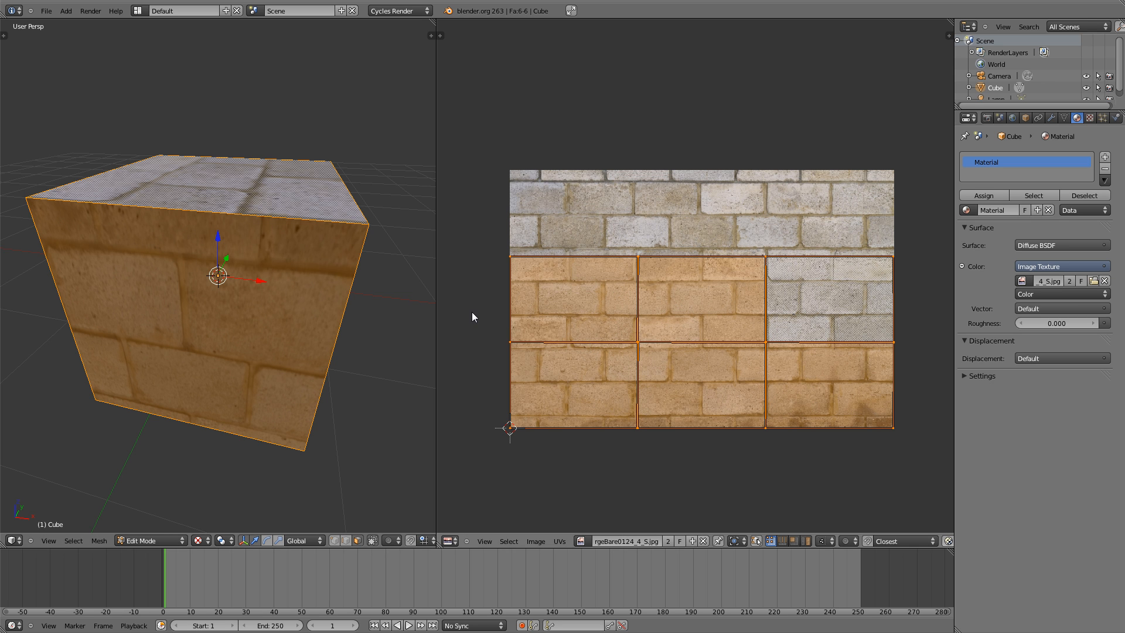
- Examine the gaps between the neighbouring UV islands on the brick image up close
scroll(567, 346, up, 6)
middle_drag(560, 359, 725, 171)
scroll(674, 219, up, 6)
middle_drag(620, 174, 654, 320)
scroll(654, 320, up, 2)
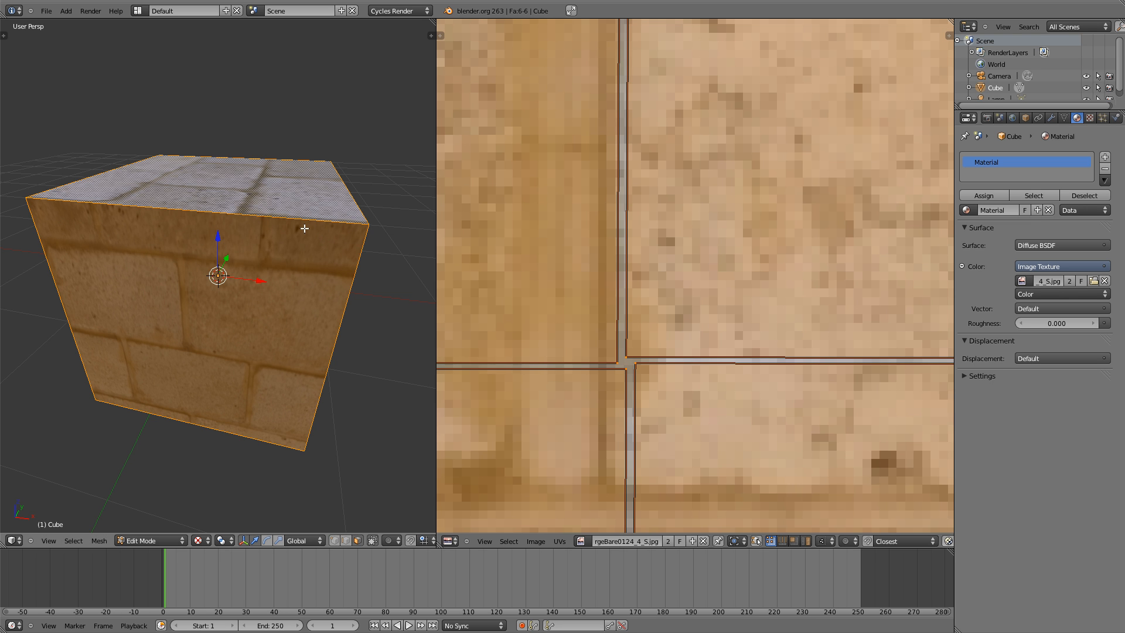
scroll(755, 328, down, 6)
scroll(764, 320, down, 7)
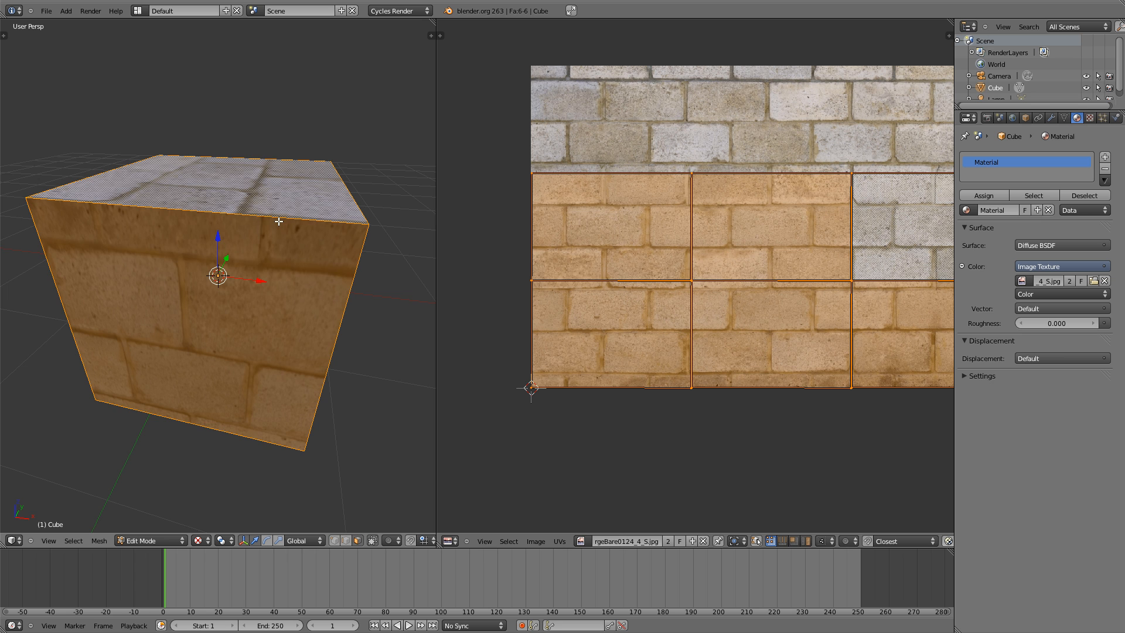
- Remap all the cube's faces with Project From View, using the front view as the projection direction
key(KP_1)
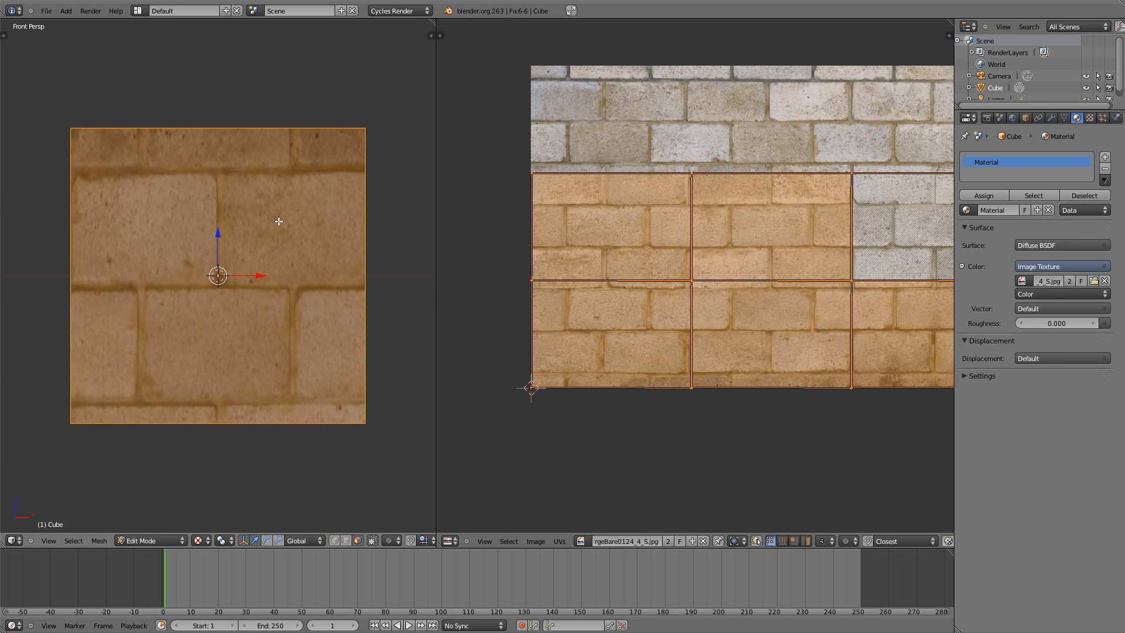
key(u)
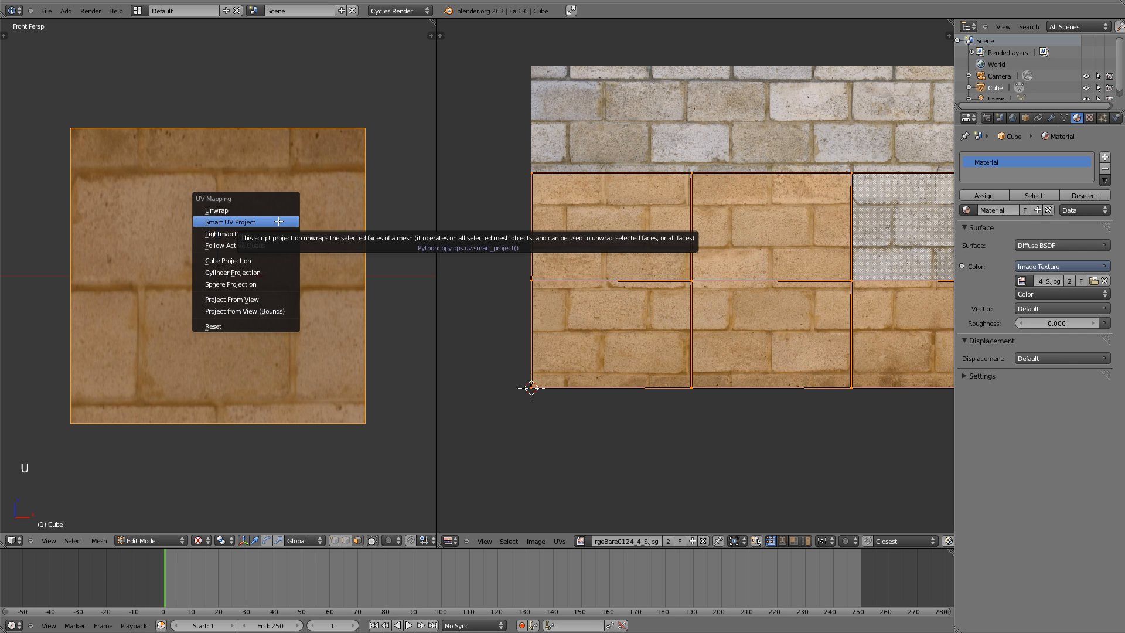
click(268, 297)
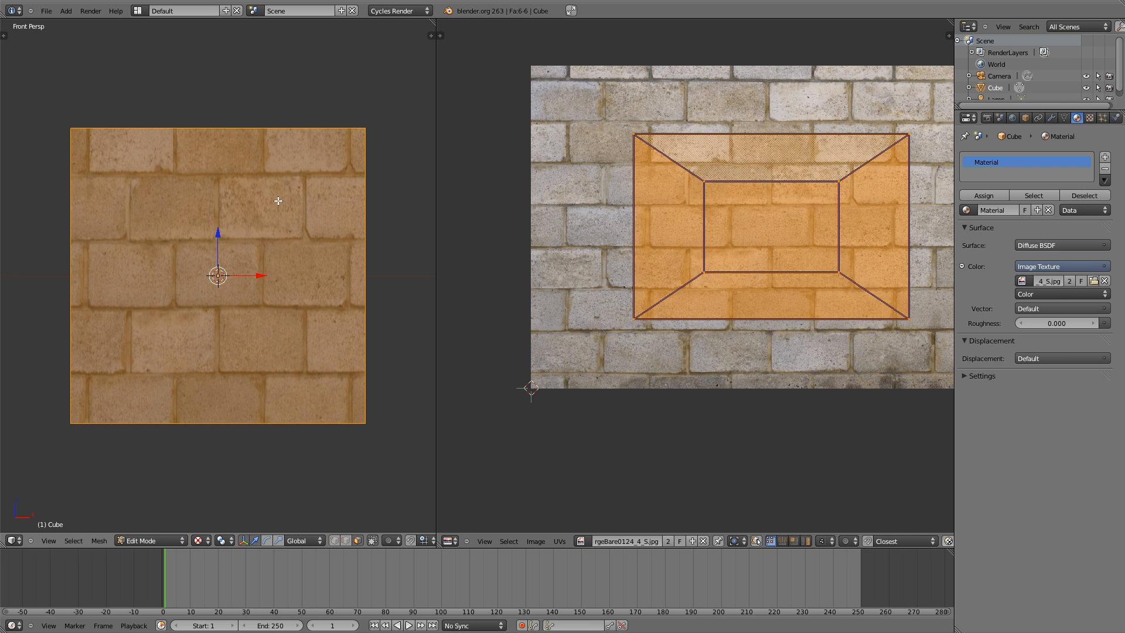
middle_drag(324, 128, 302, 231)
middle_drag(357, 332, 262, 272)
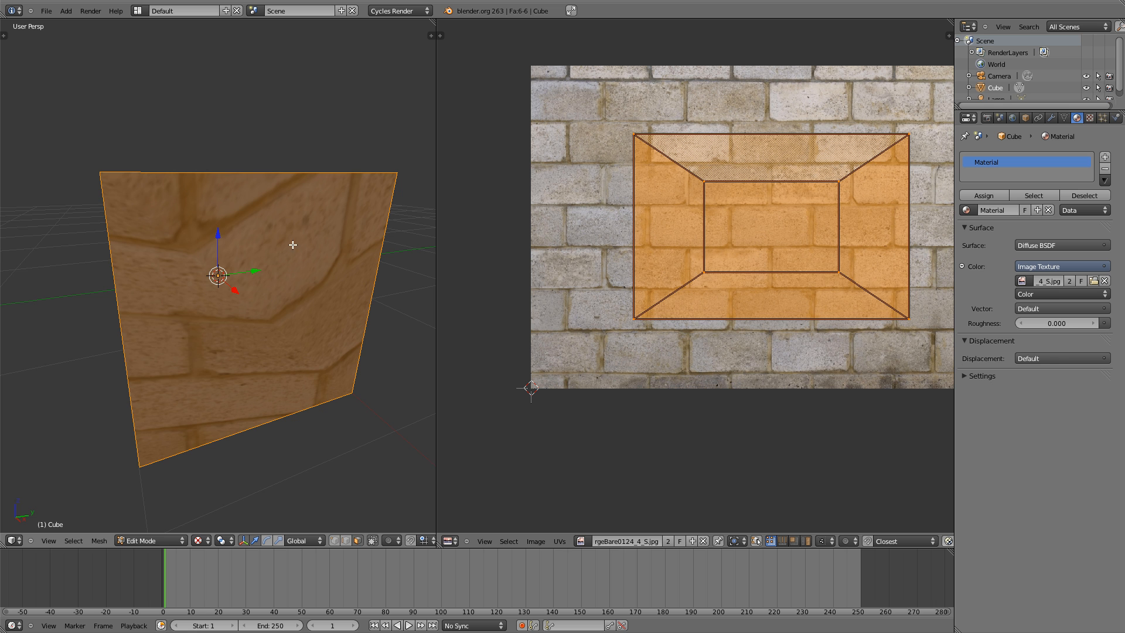
middle_drag(376, 247, 304, 252)
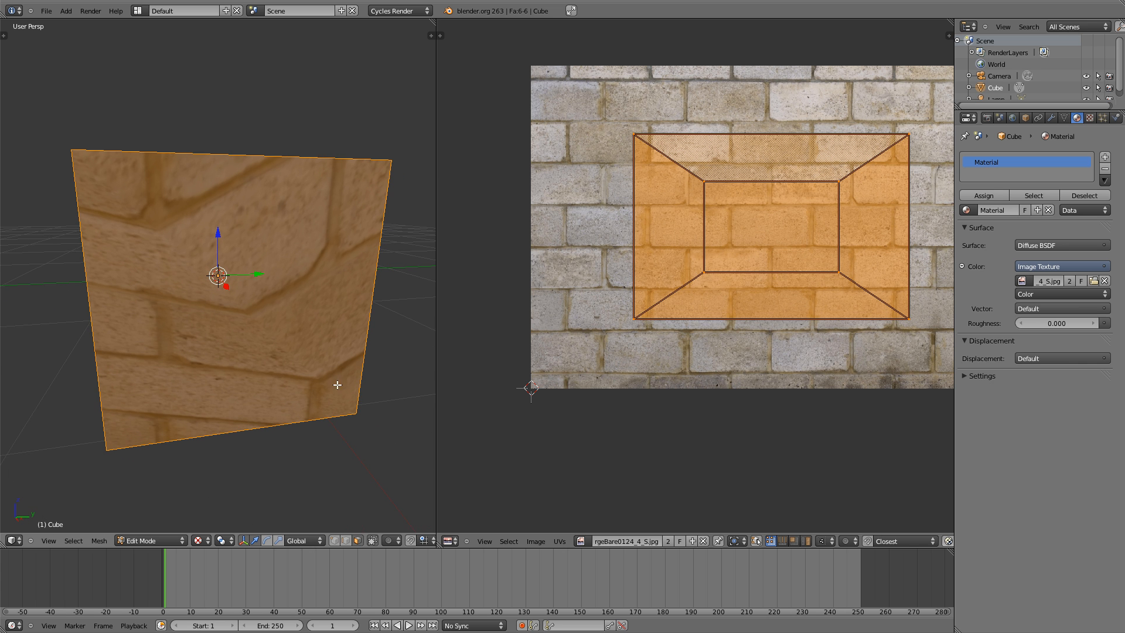
- Select the four corner UVs of the right-hand trapezoid to identify the cube's side face in the projected layout
right_click(842, 270)
shift+right_click(841, 180)
shift+right_click(907, 137)
shift+right_click(906, 318)
middle_drag(893, 269, 748, 309)
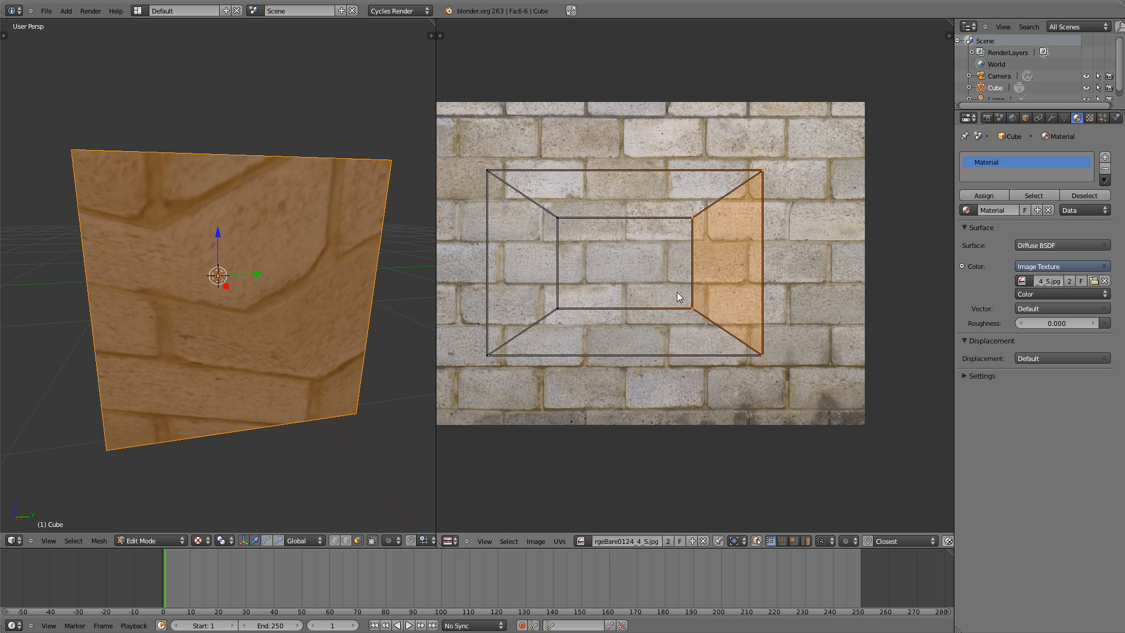
- Select the two inner right corner UVs and move them along X past the layout's outer right edge
right_click(703, 313)
shift+right_click(694, 218)
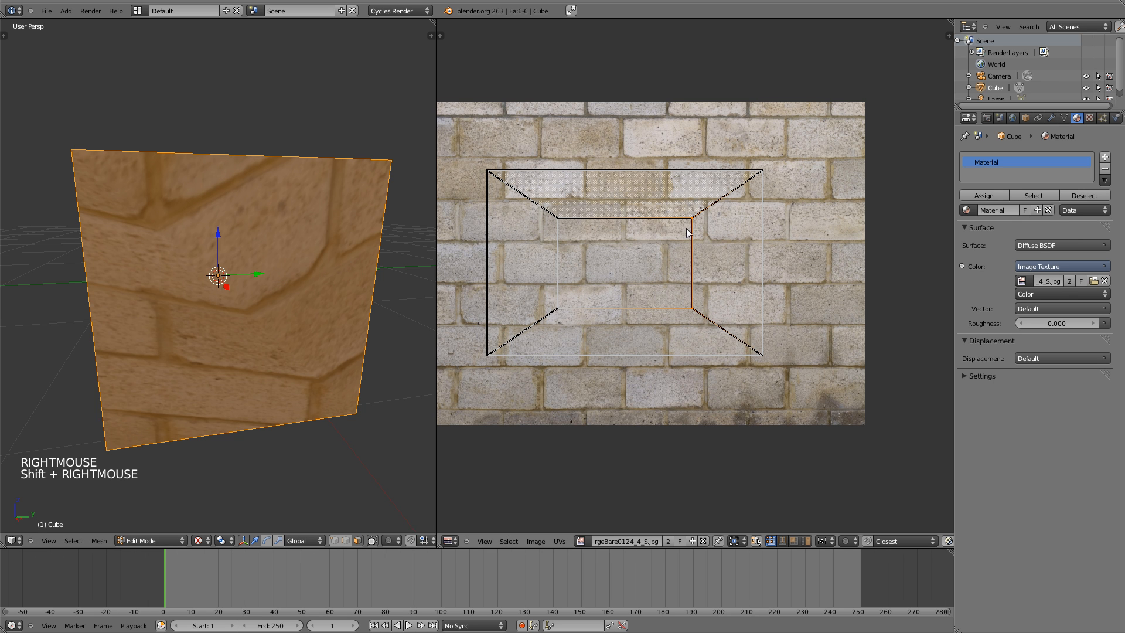
key(g)
key(x)
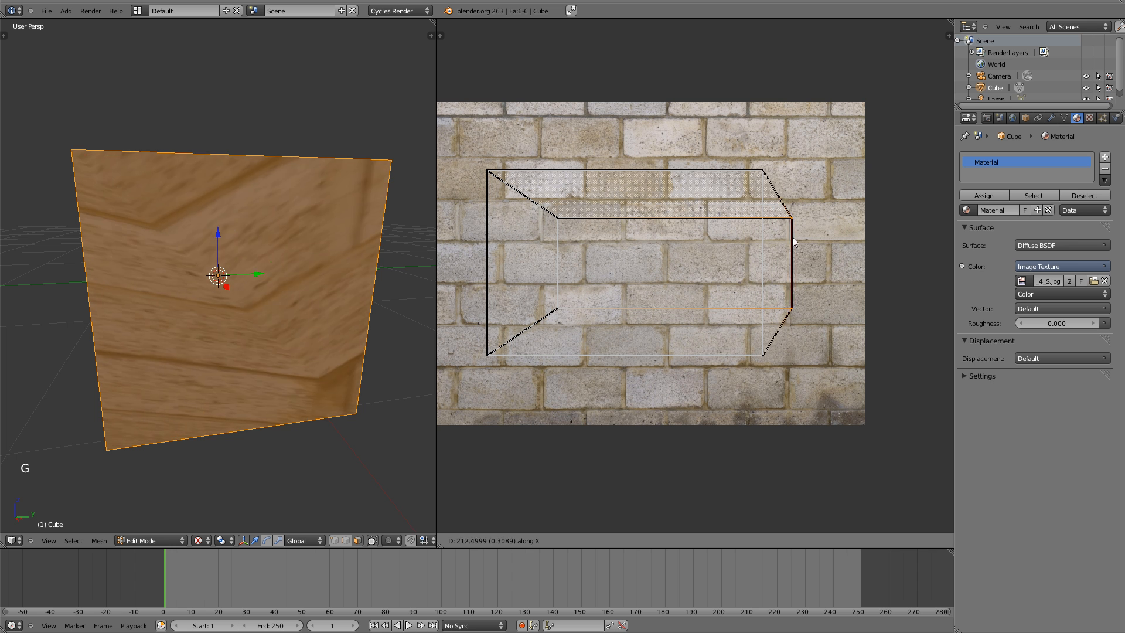
click(846, 264)
- Scale the selected corner UVs along Y by about 2.18 and move them farther right along X, beyond the image's edge
key(s)
key(y)
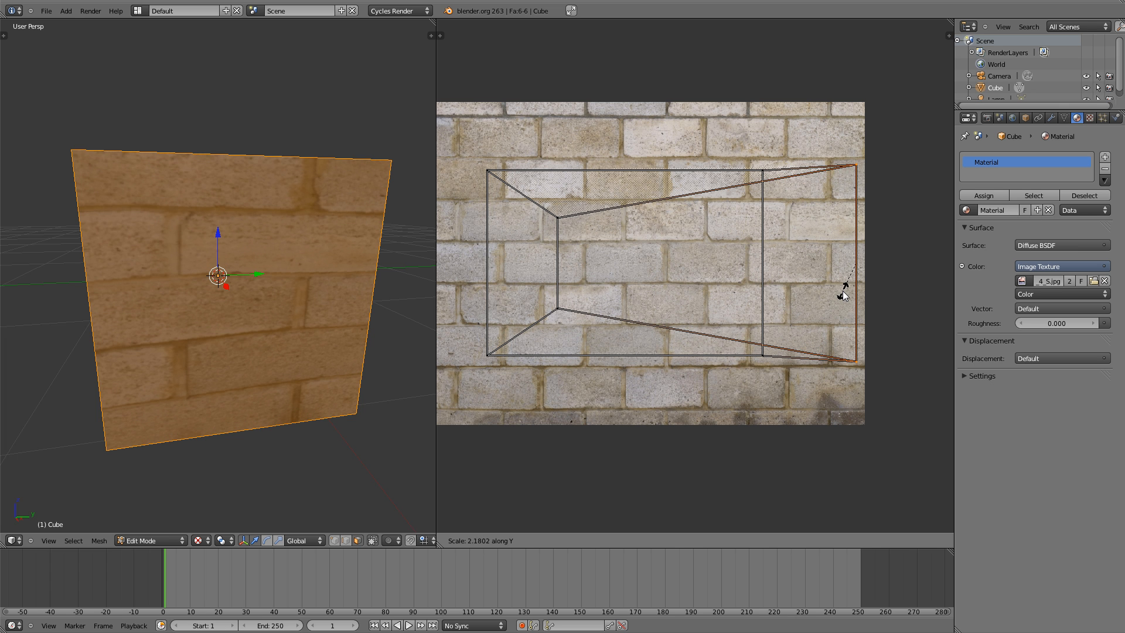
click(842, 292)
key(g)
key(x)
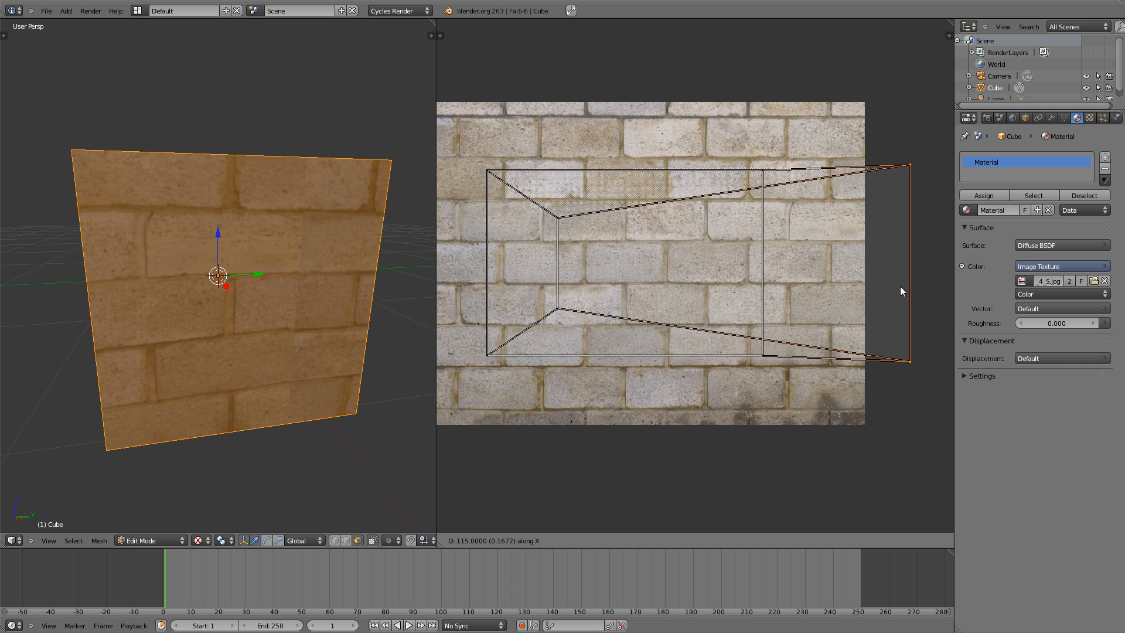
click(933, 281)
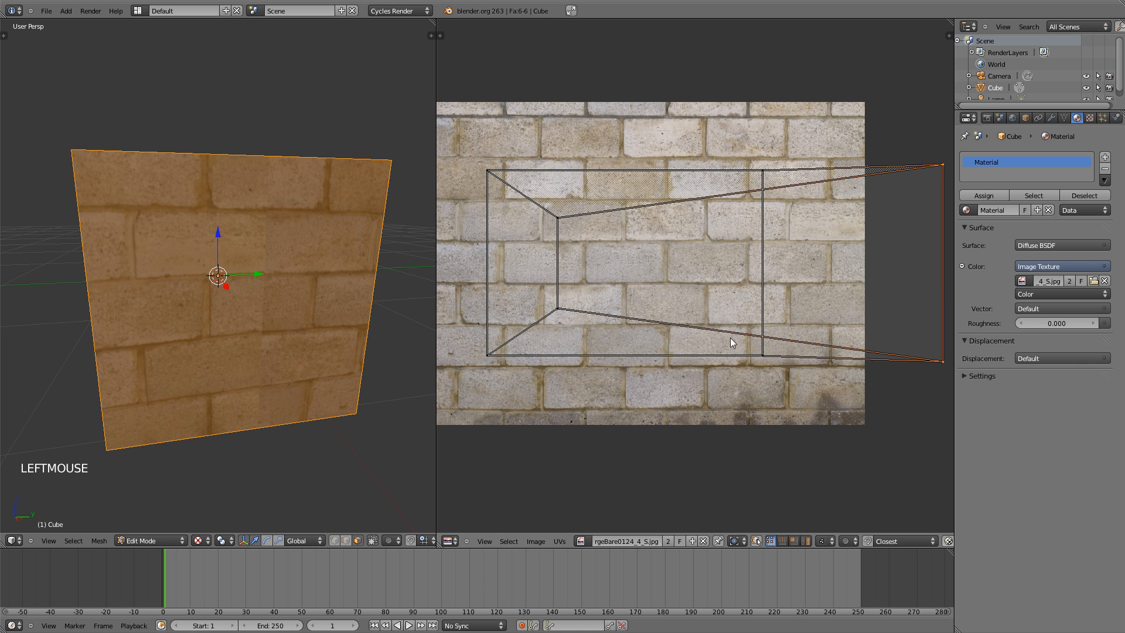
- Select all the UVs and move the whole layout left so the stretched side face lies within the brick image
shift+right_click(778, 173)
shift+right_click(767, 171)
key(a)
key(a)
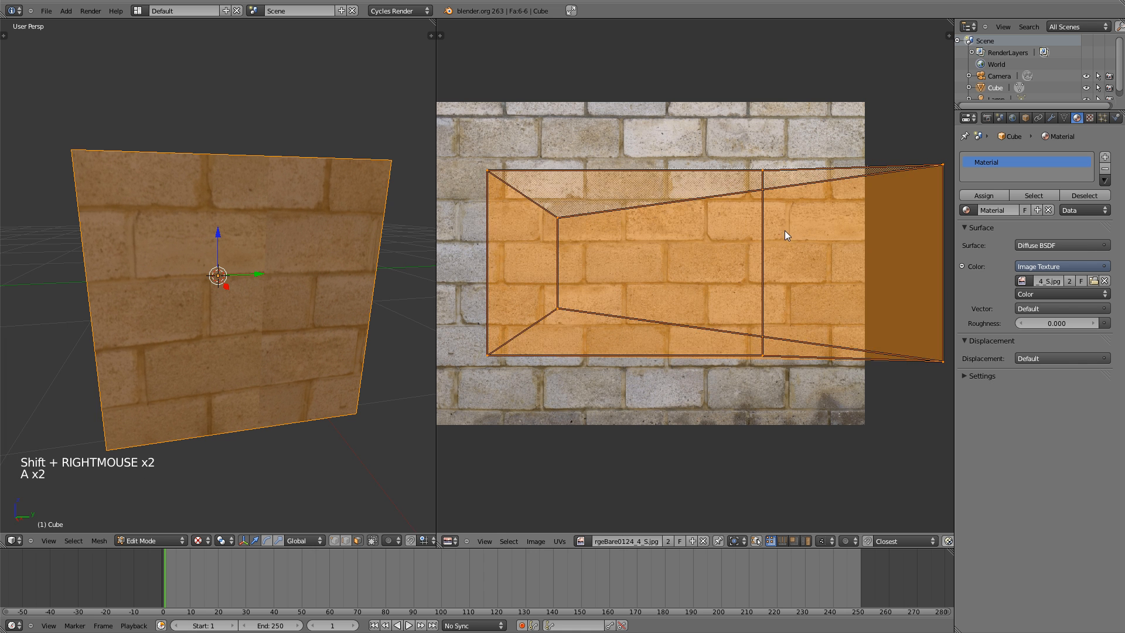
key(g)
click(620, 222)
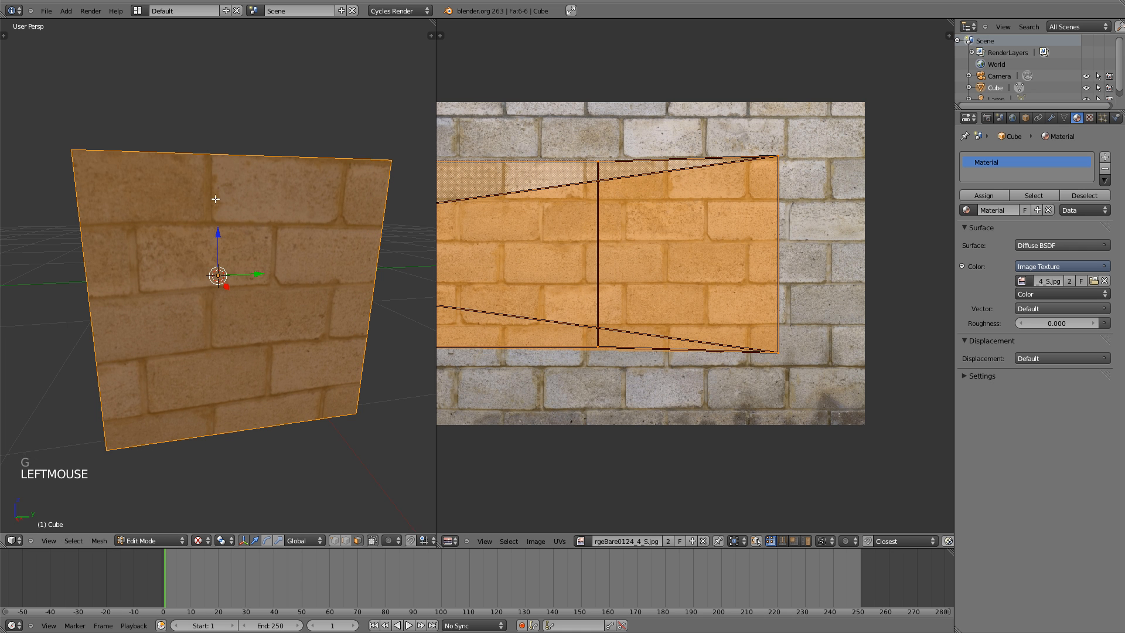
middle_drag(285, 257, 281, 257)
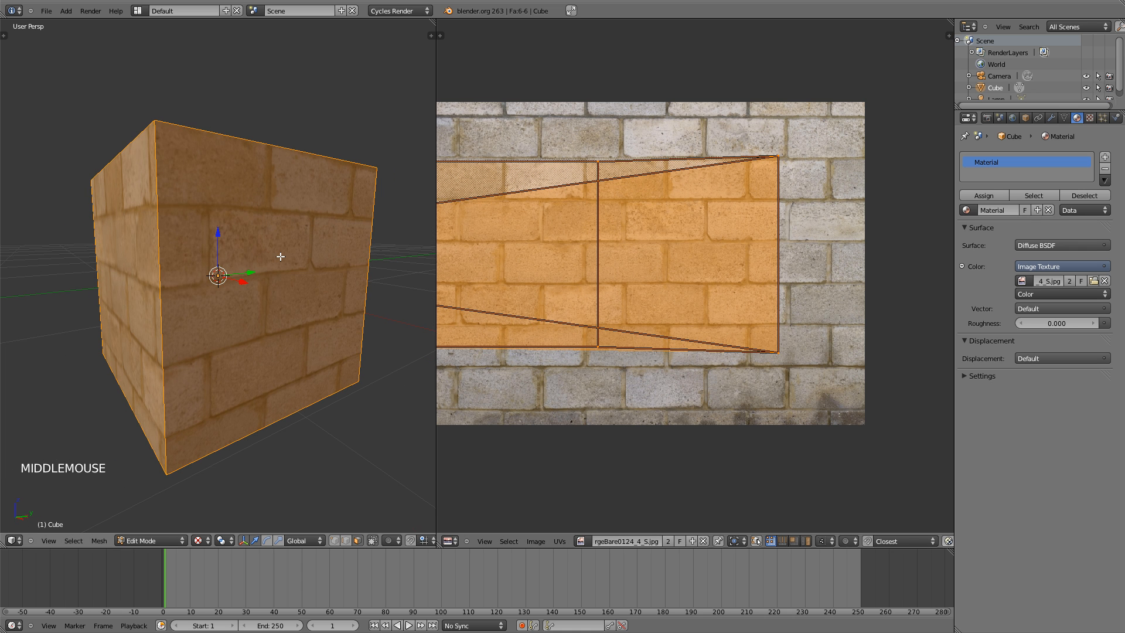
- Set the mesh selection to face mode and select only the cube's front-facing face in the front view
key(KP_1)
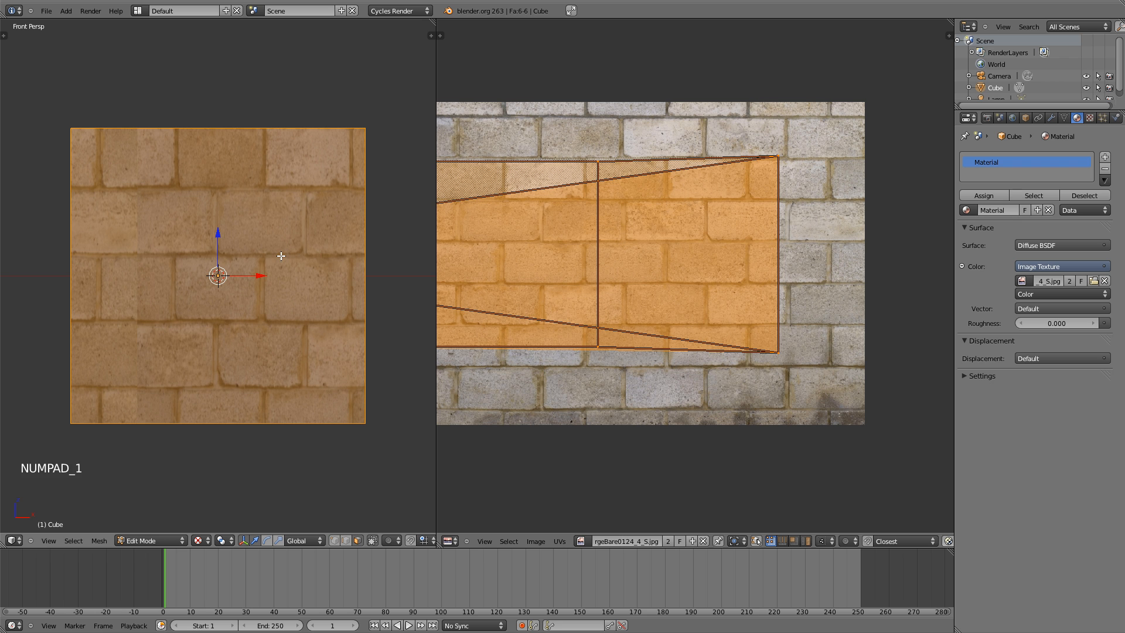
key(ctrl+Tab)
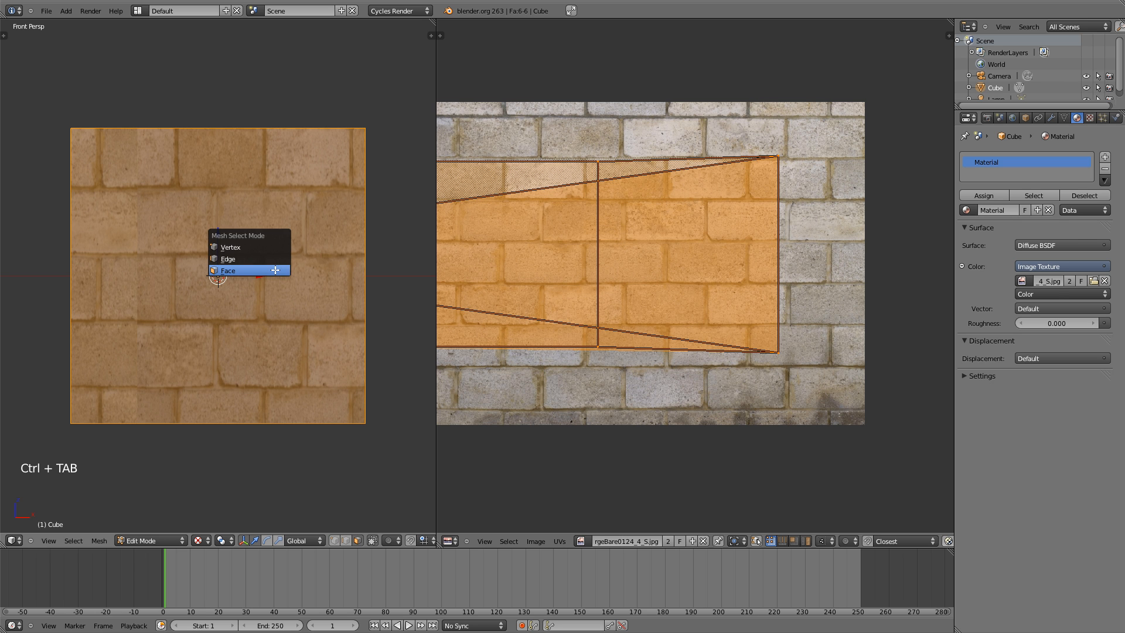
click(275, 271)
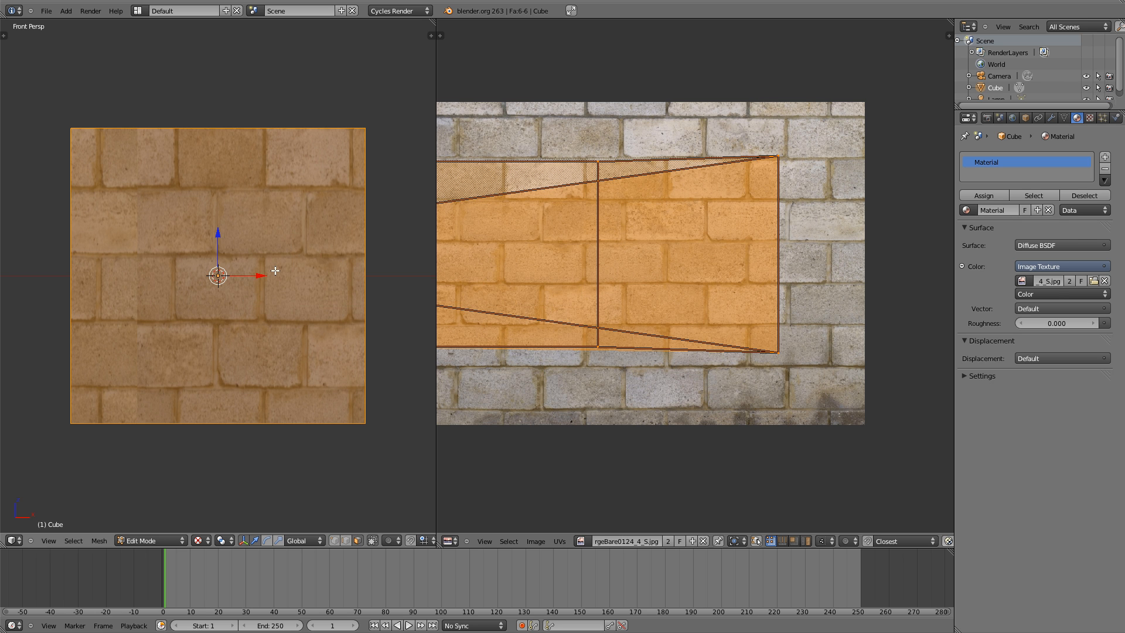
right_click(237, 306)
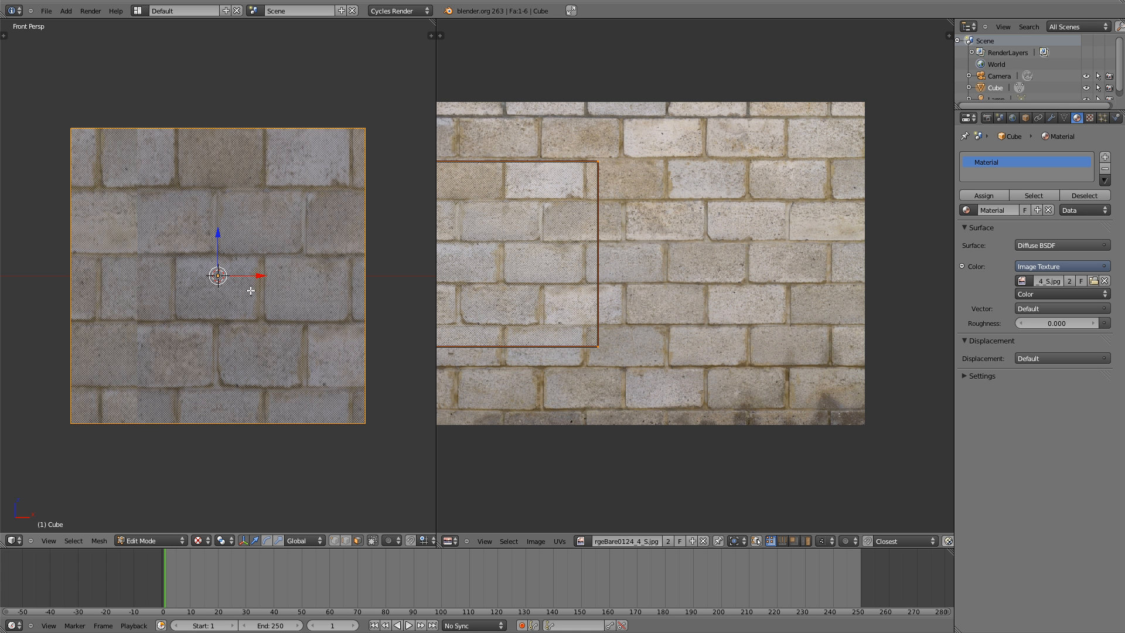
- Project the front face's UVs from the front view and the top face's UVs from the top view with Project From View
key(u)
click(250, 291)
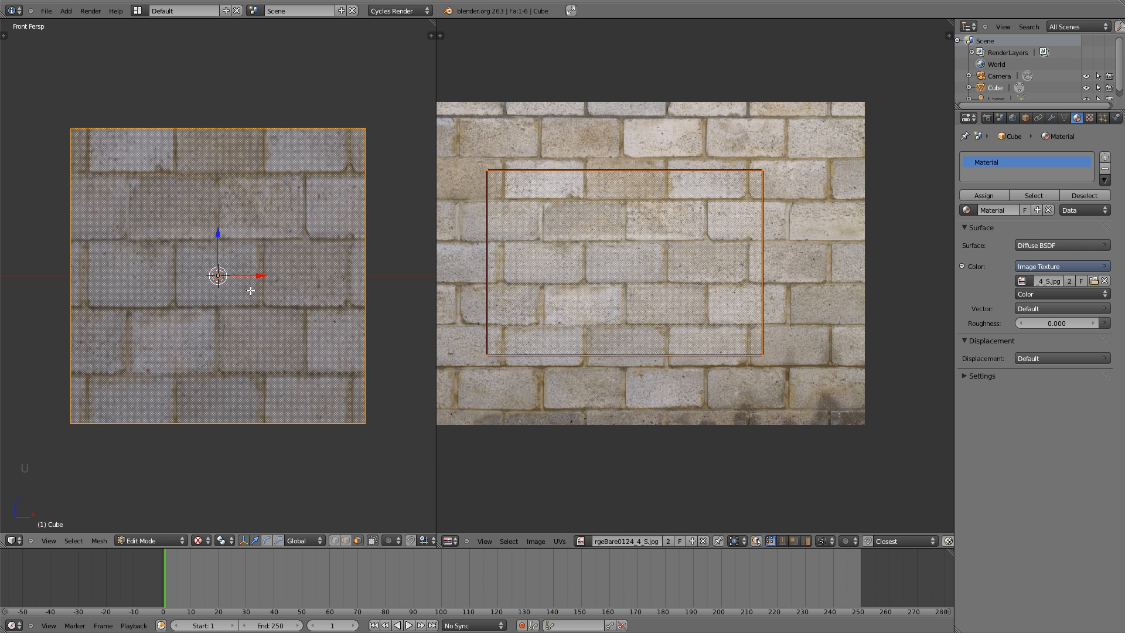
key(KP_7)
right_click(250, 290)
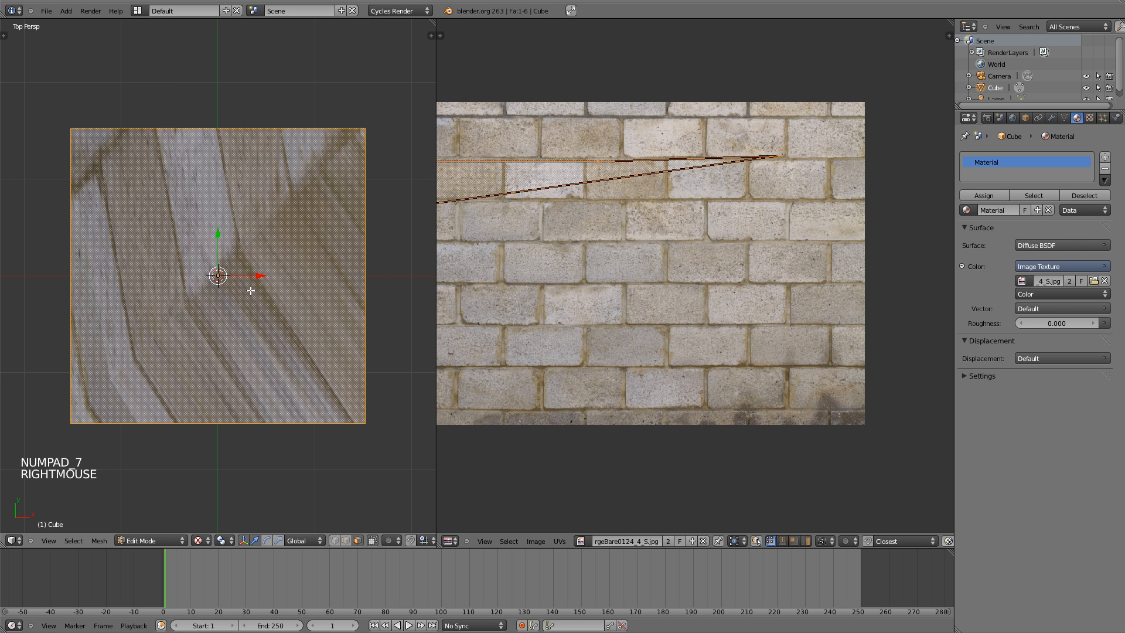
key(u)
click(251, 291)
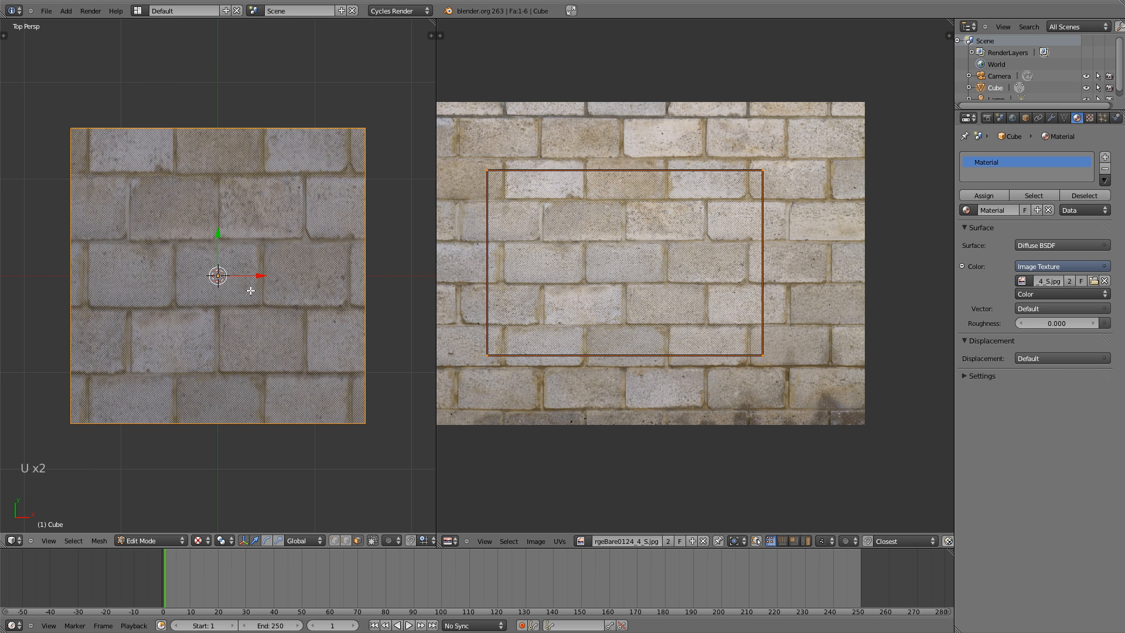
- Project the UVs of the cube's right and left faces with Project From View, each from its own side view
key(KP_3)
right_click(251, 291)
key(u)
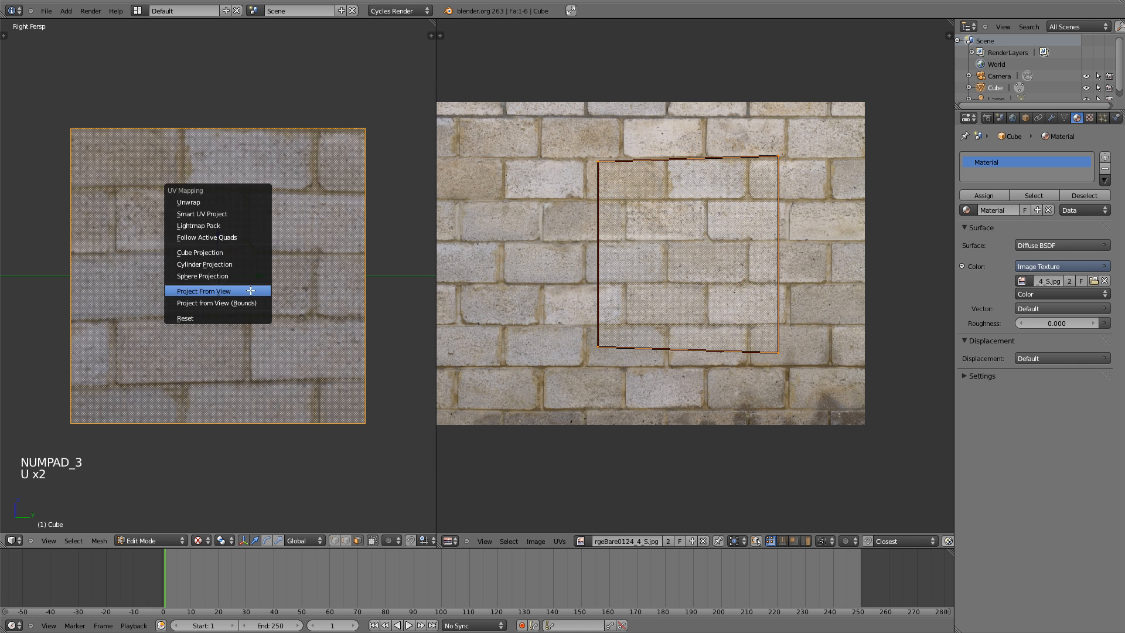
click(251, 291)
key(KP_1)
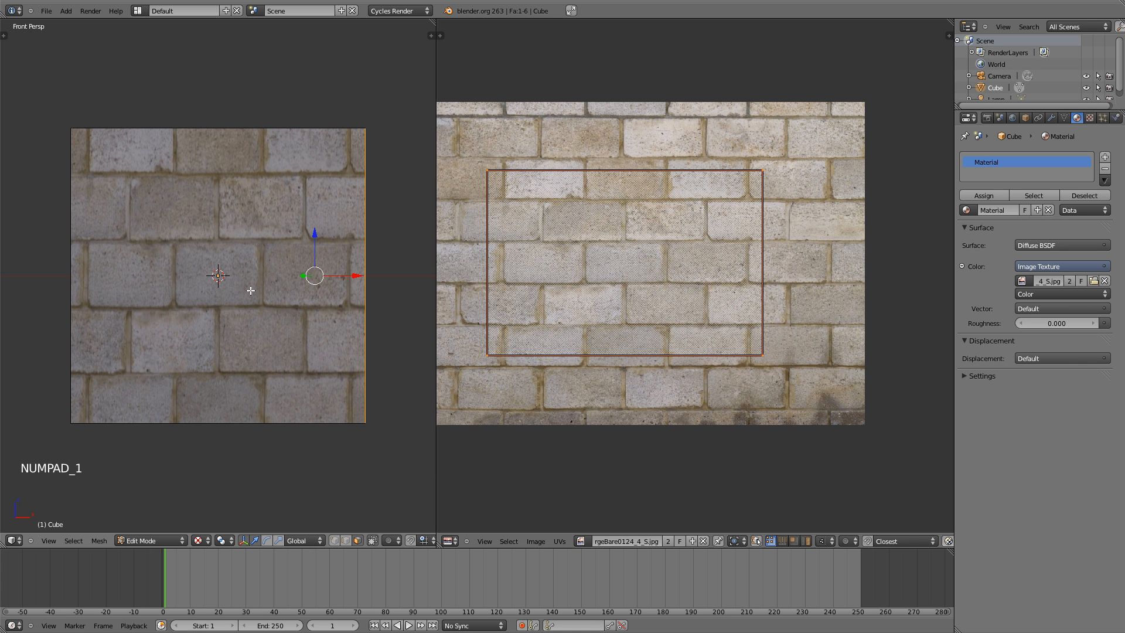
key(ctrl+KP_3)
right_click(251, 290)
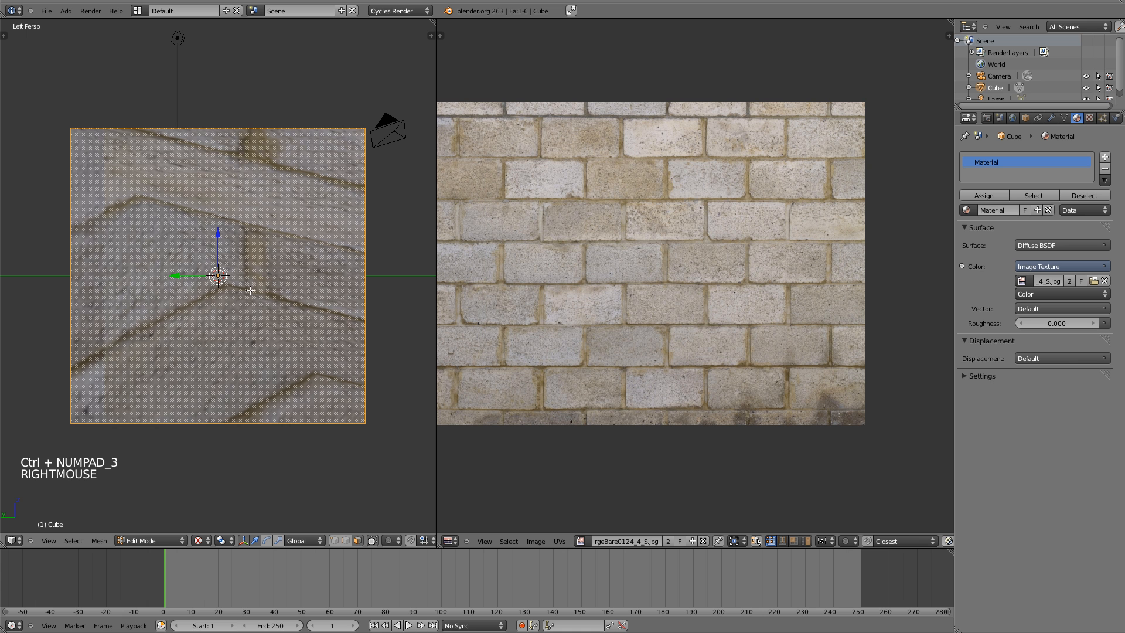
key(u)
key(u)
click(250, 291)
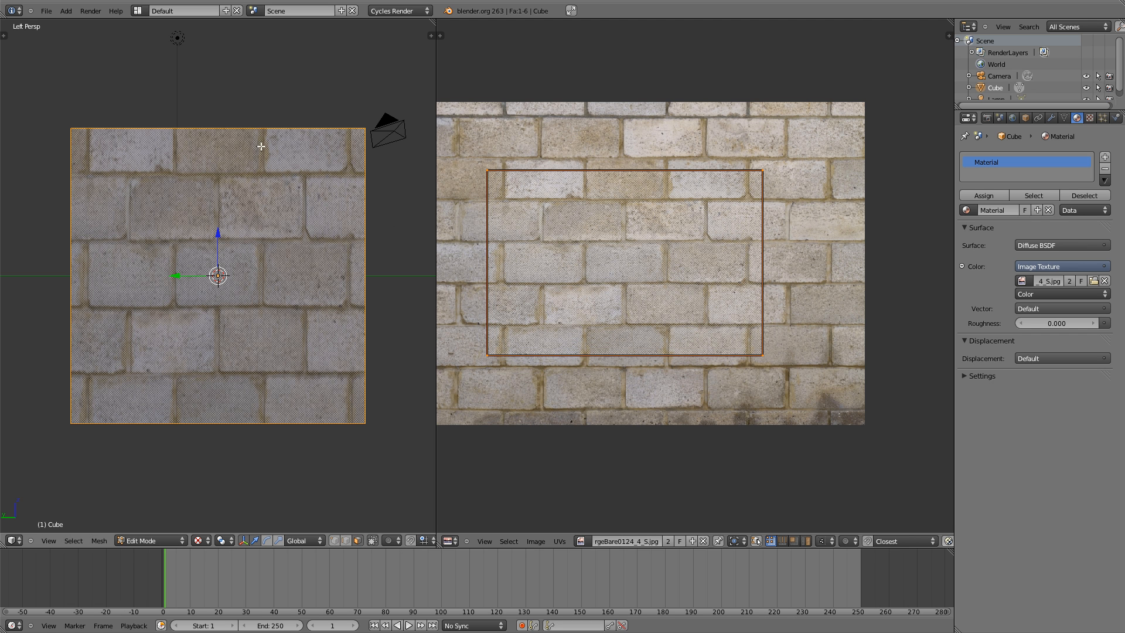
- Leave Edit Mode and examine how the brick texture sits on the cube's projected faces
middle_drag(361, 146, 285, 202)
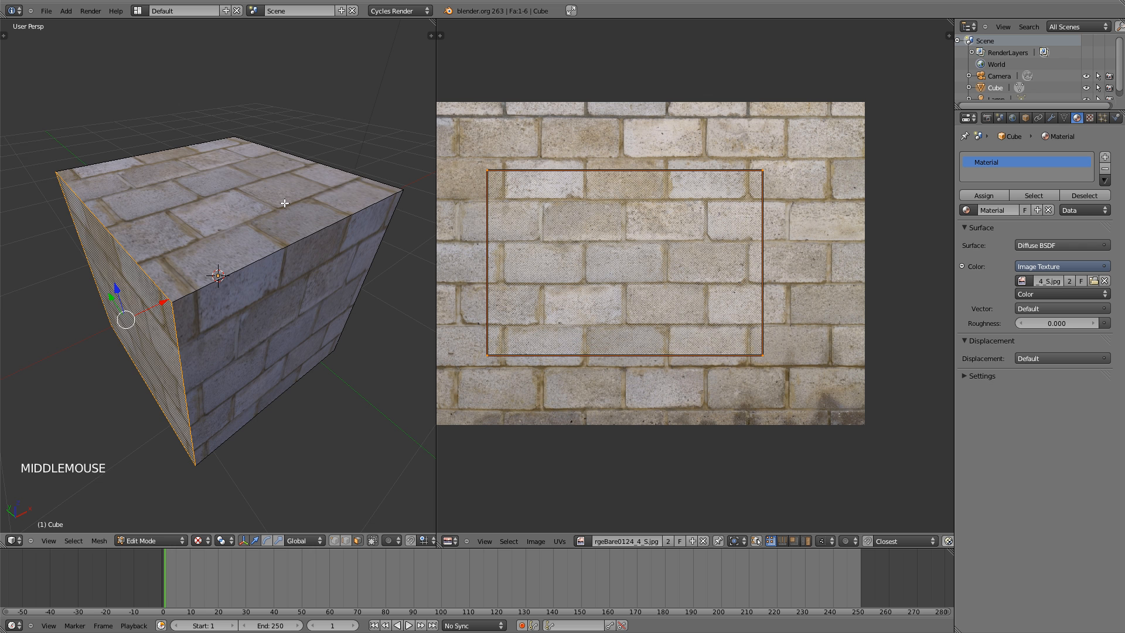
scroll(285, 203, down, 2)
scroll(271, 258, up, 1)
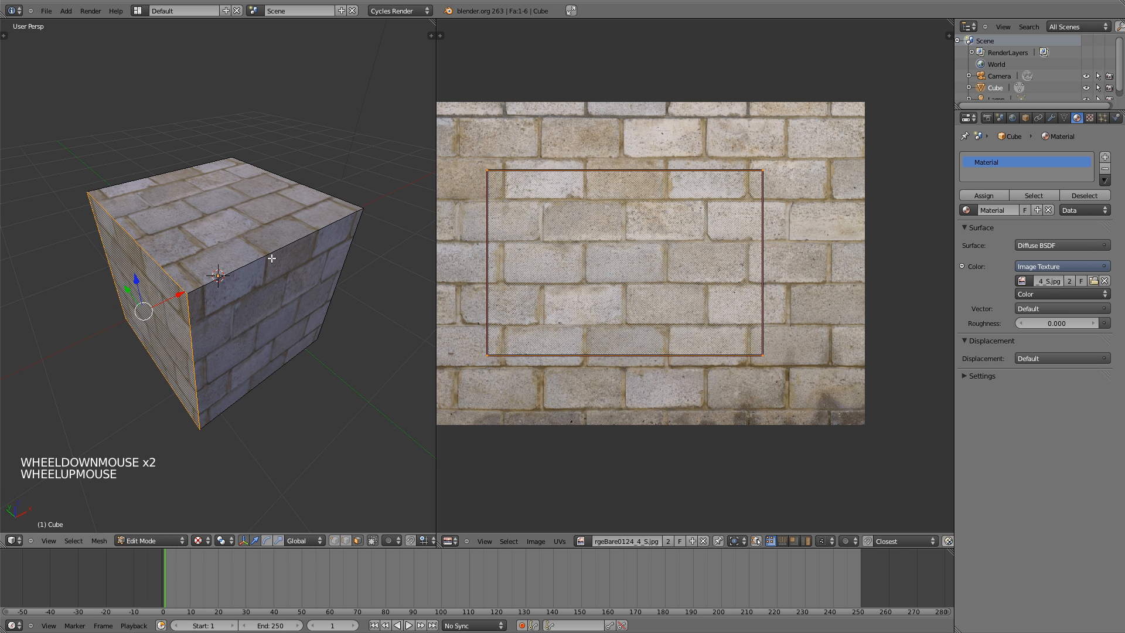
key(Tab)
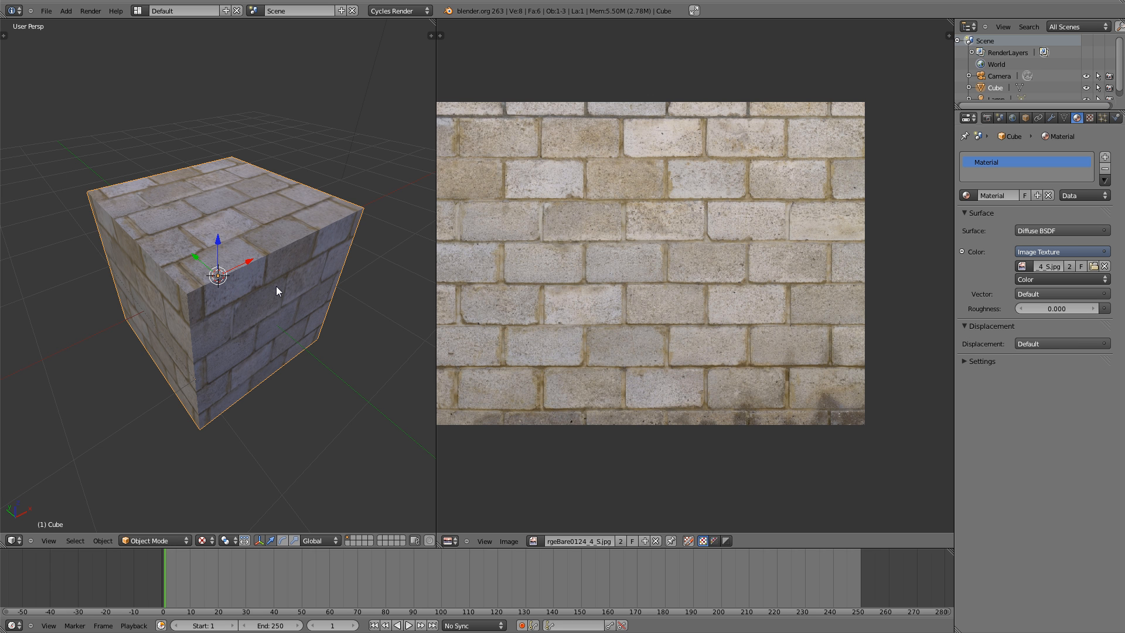
middle_drag(276, 274, 304, 269)
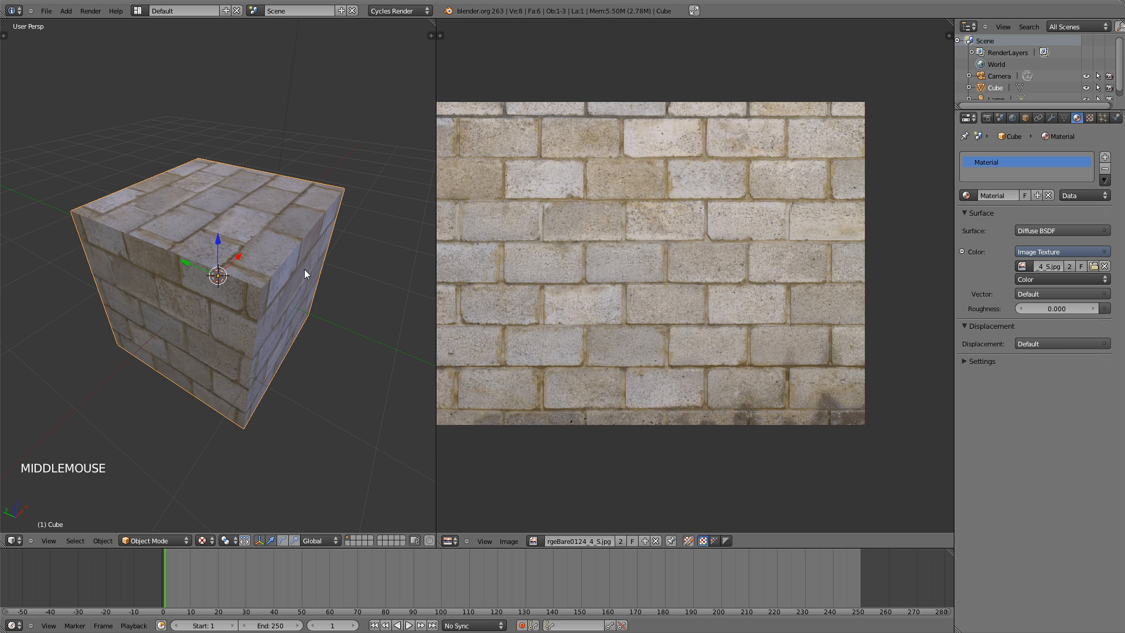
- Select all of the cube's faces in Edit Mode and project their UVs from the front view with Project from View (Bounds)
key(KP_1)
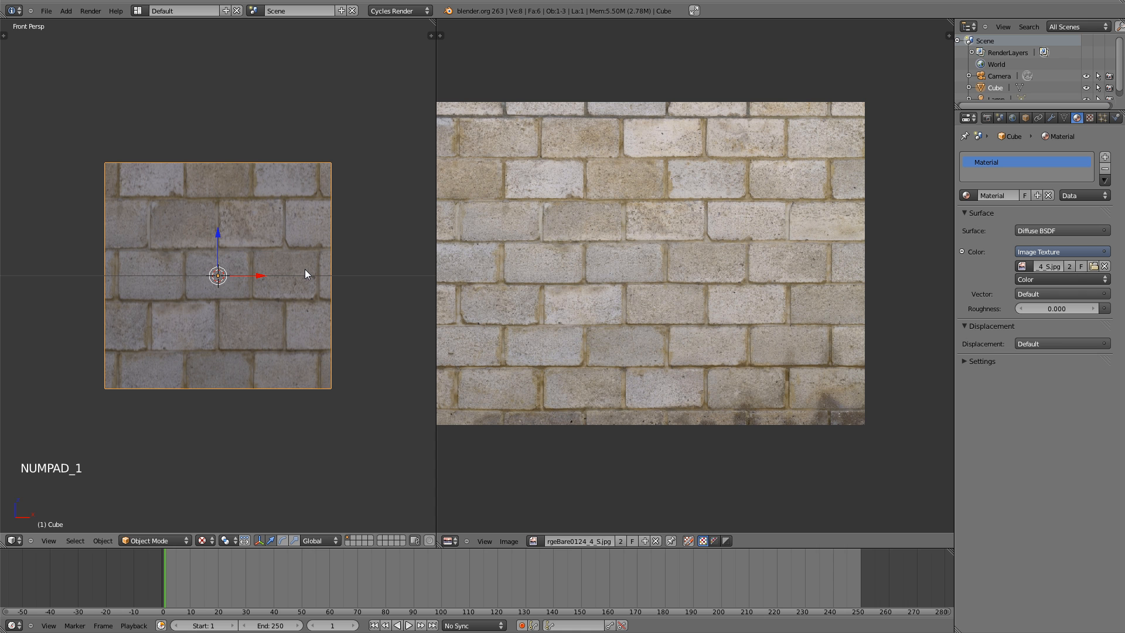
key(Tab)
key(a)
key(a)
key(a)
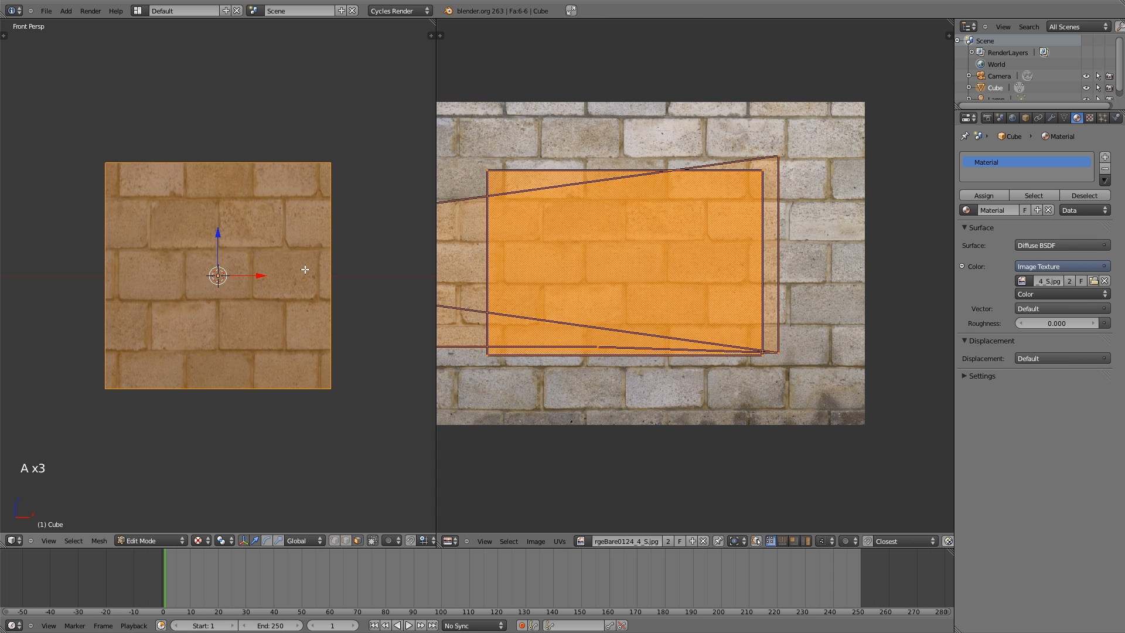
key(u)
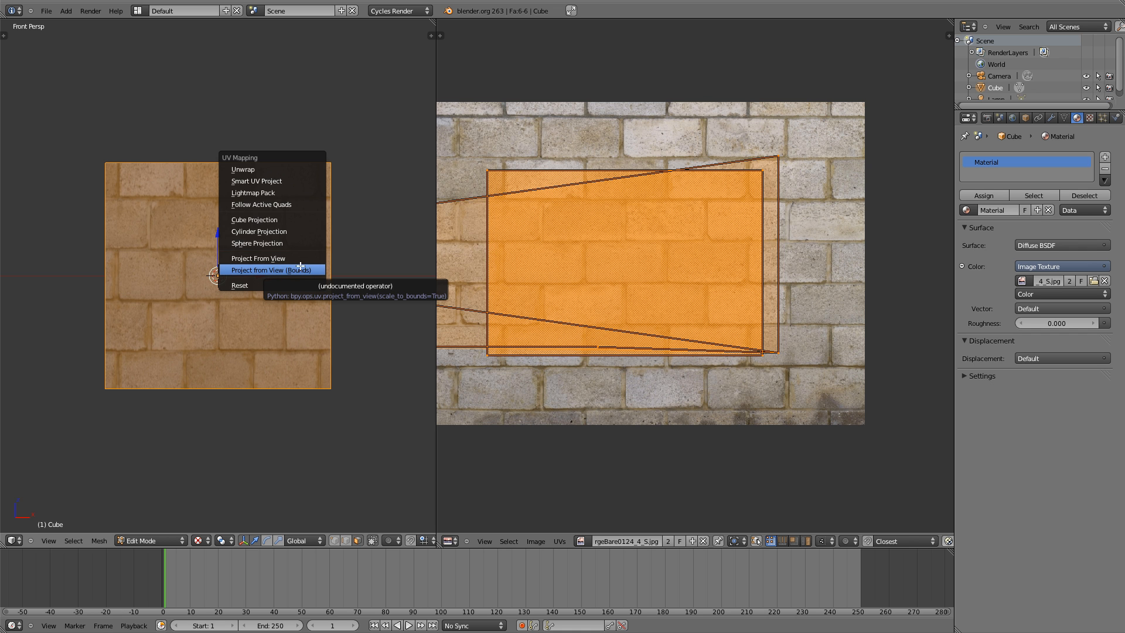
click(292, 271)
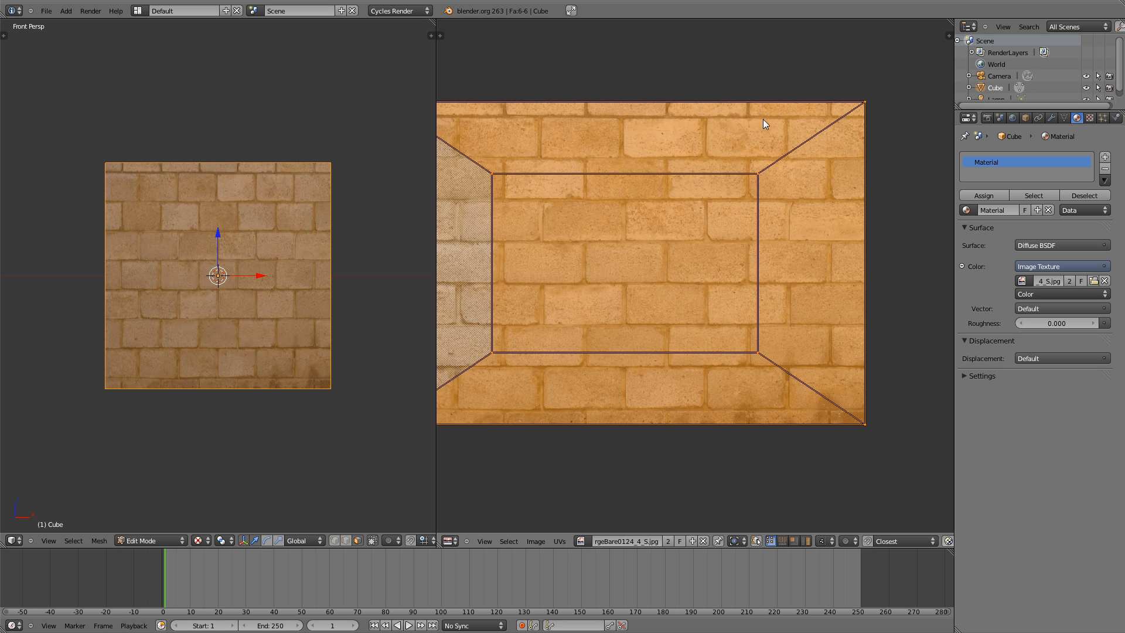
scroll(731, 259, down, 1)
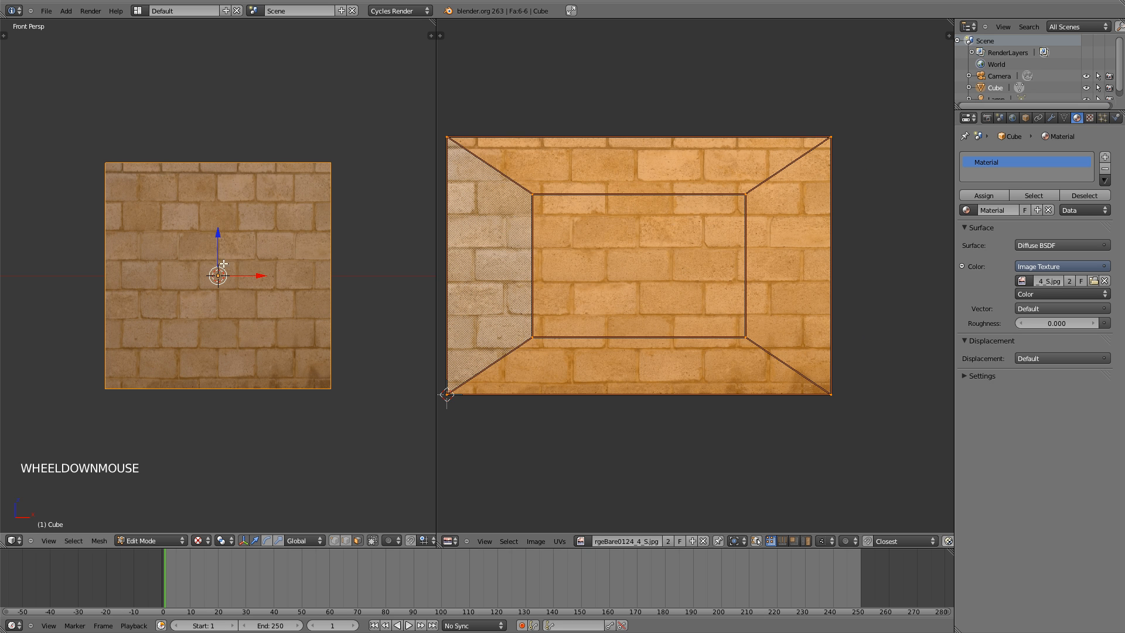
middle_drag(327, 156, 270, 222)
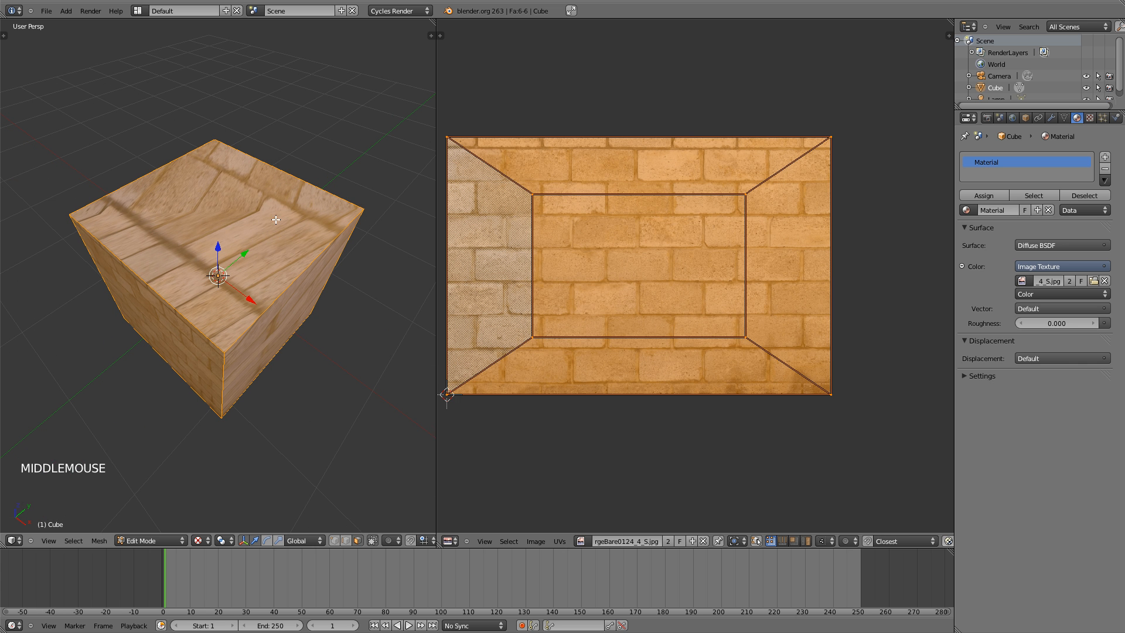
- Set the mesh selection to edge mode and mark the top edge of the cube's +X side face as a seam
key(ctrl+Tab)
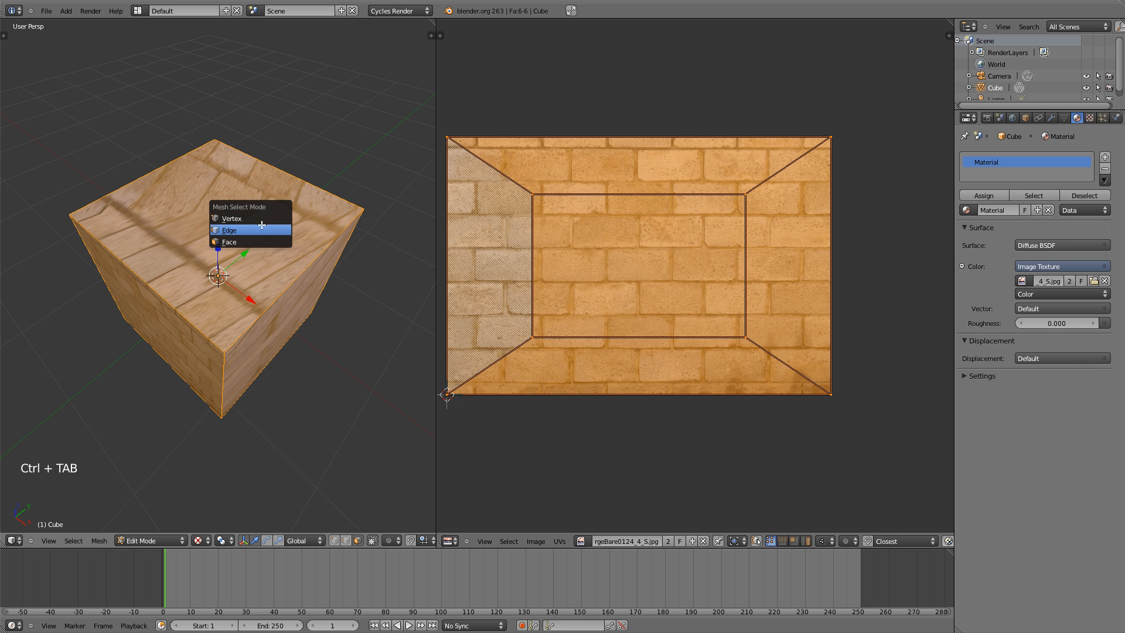
click(270, 220)
middle_drag(278, 263, 333, 326)
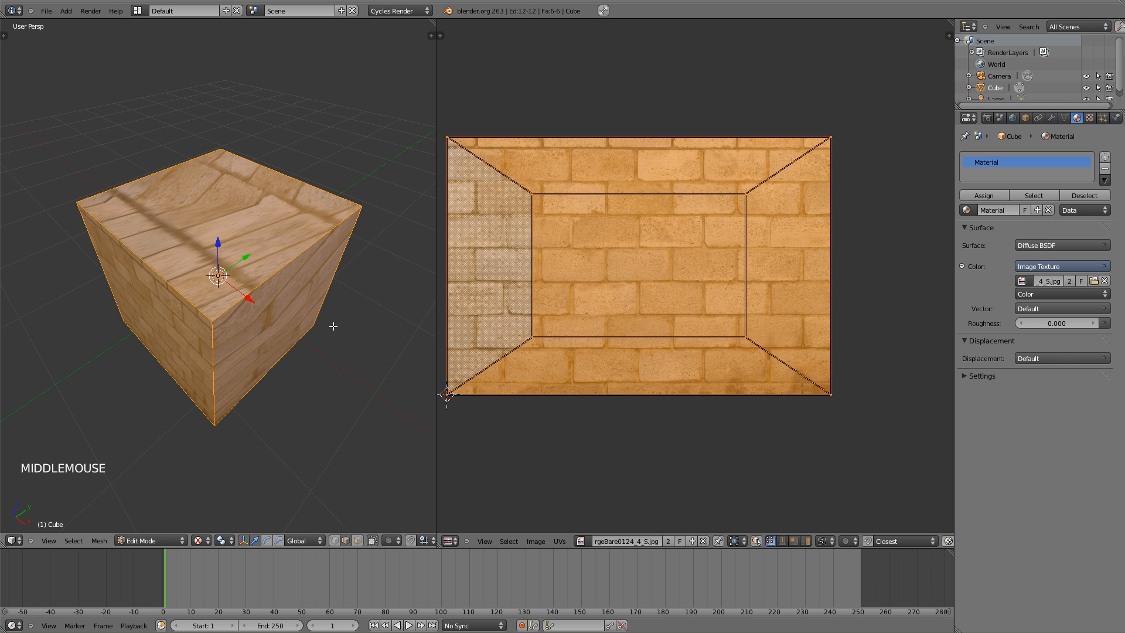
right_click(292, 255)
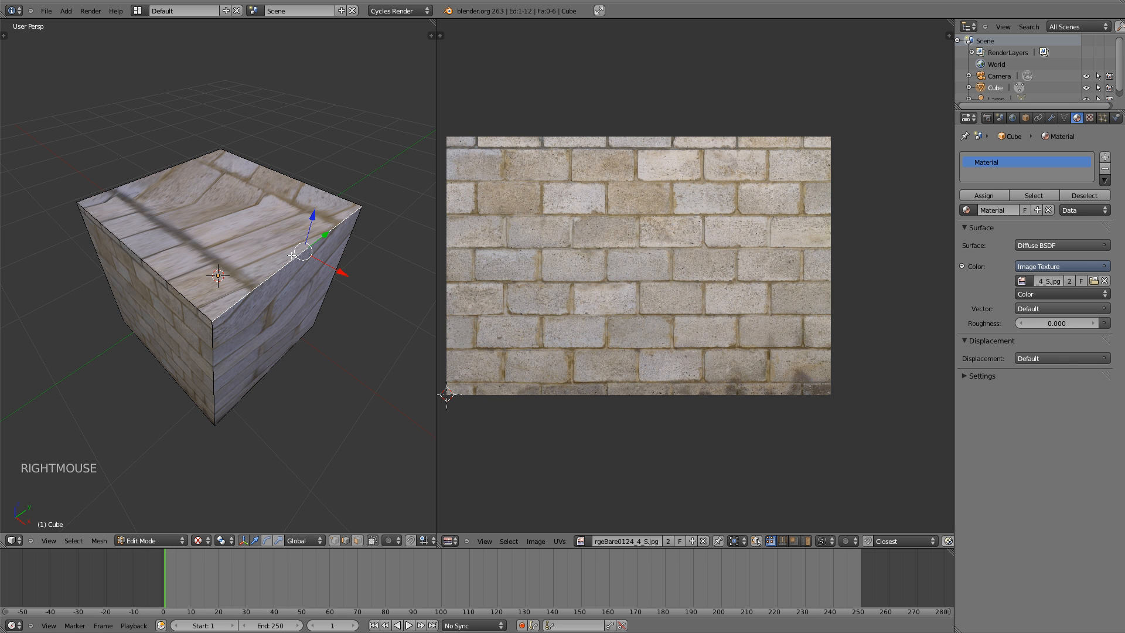
key(ctrl+e)
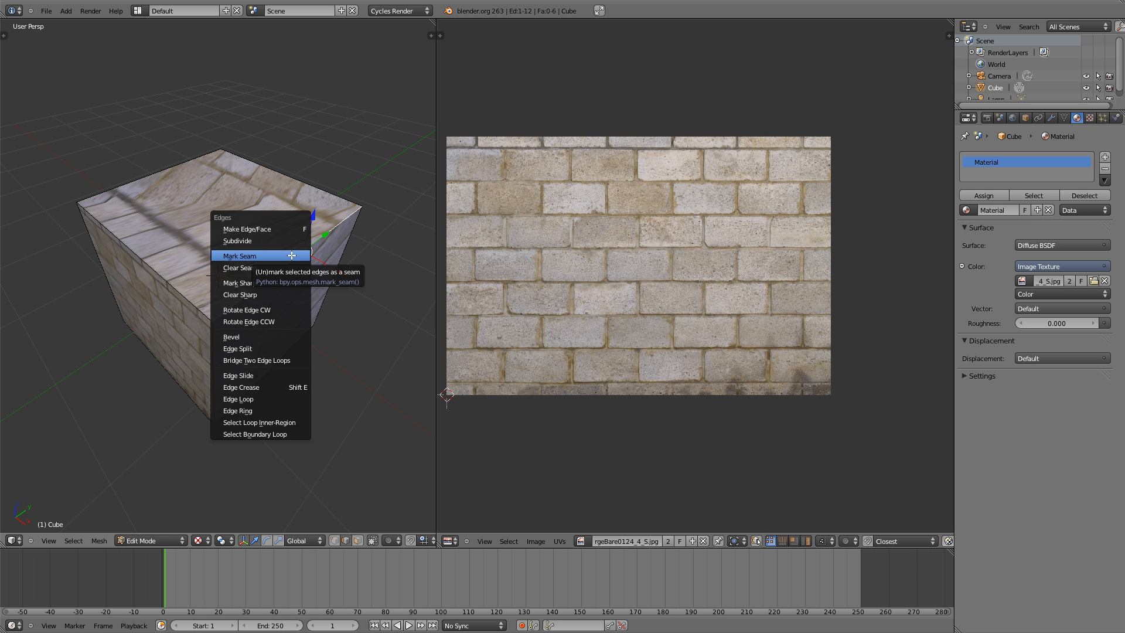
click(284, 253)
- Select the whole cube and unwrap it with the standard Unwrap method
middle_drag(361, 357, 360, 340)
key(a)
key(a)
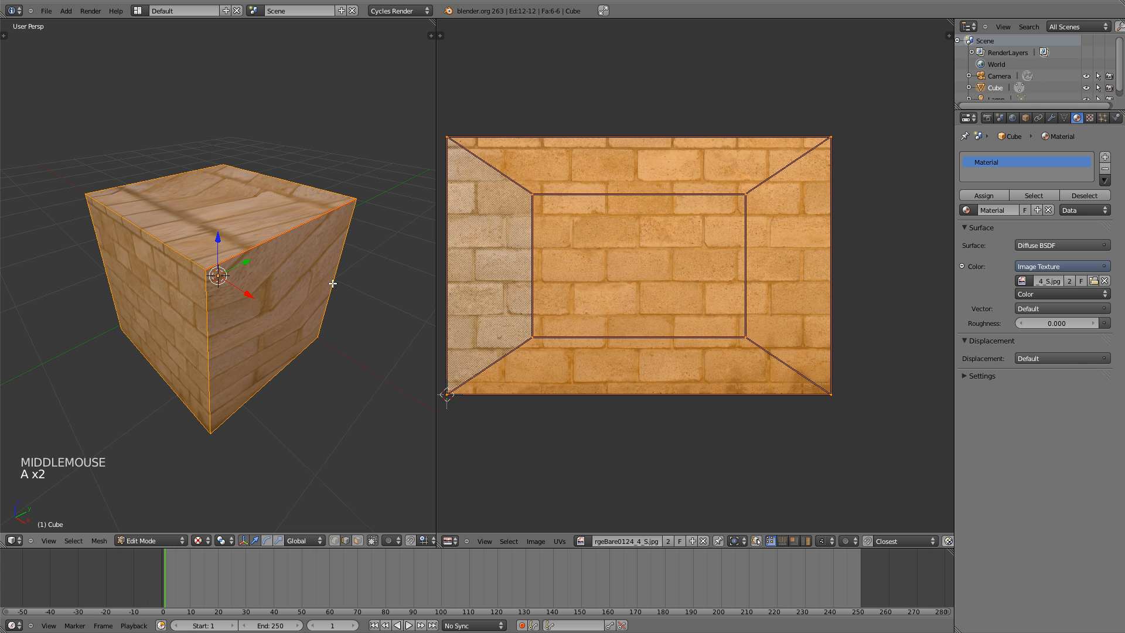
key(u)
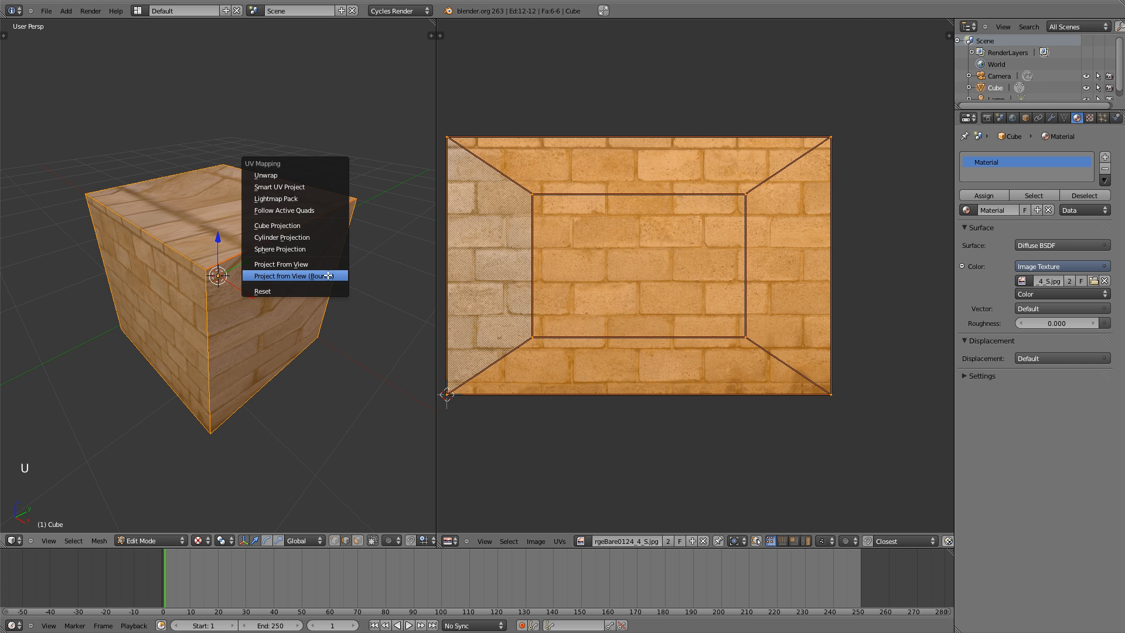
click(299, 176)
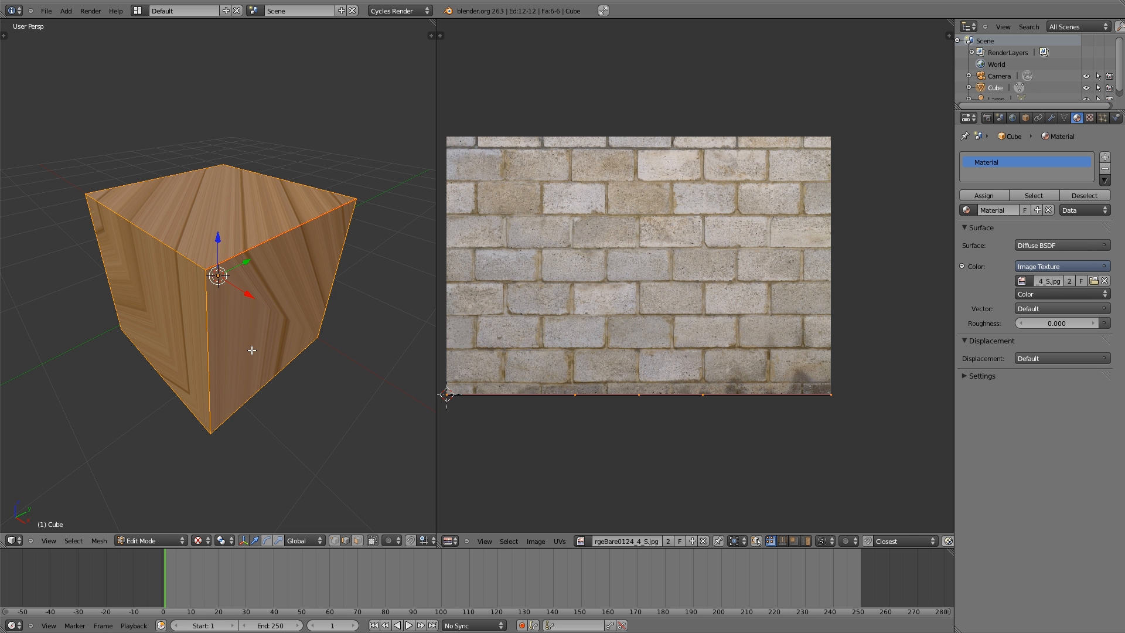
mouse_move(311, 309)
middle_down()
mouse_move(284, 304)
mouse_move(318, 302)
middle_up()
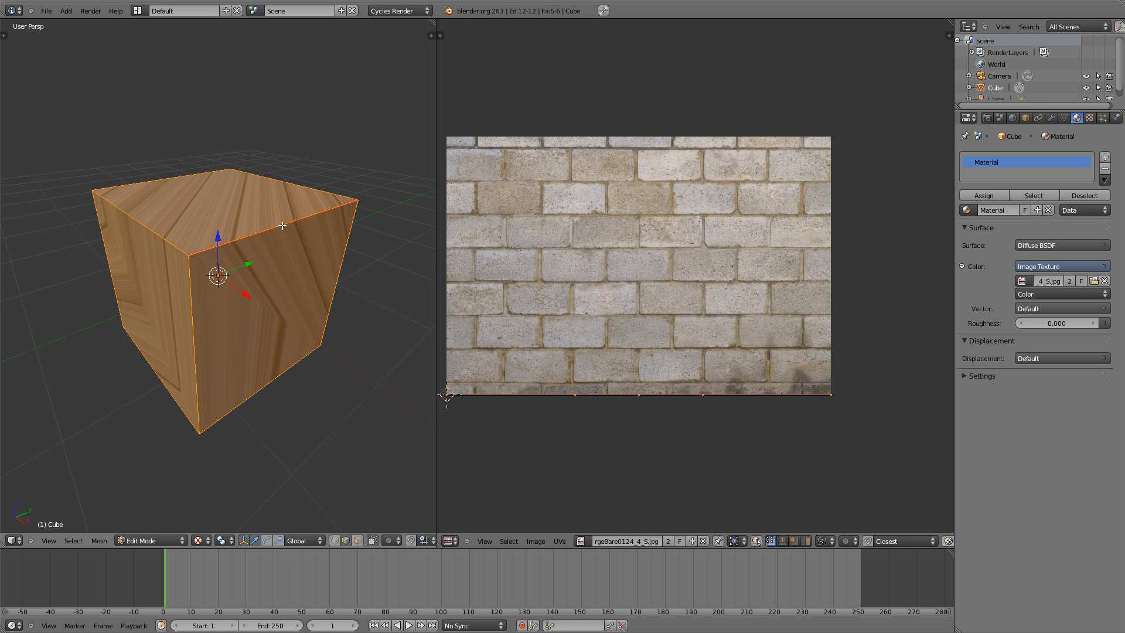
key(u)
key(u)
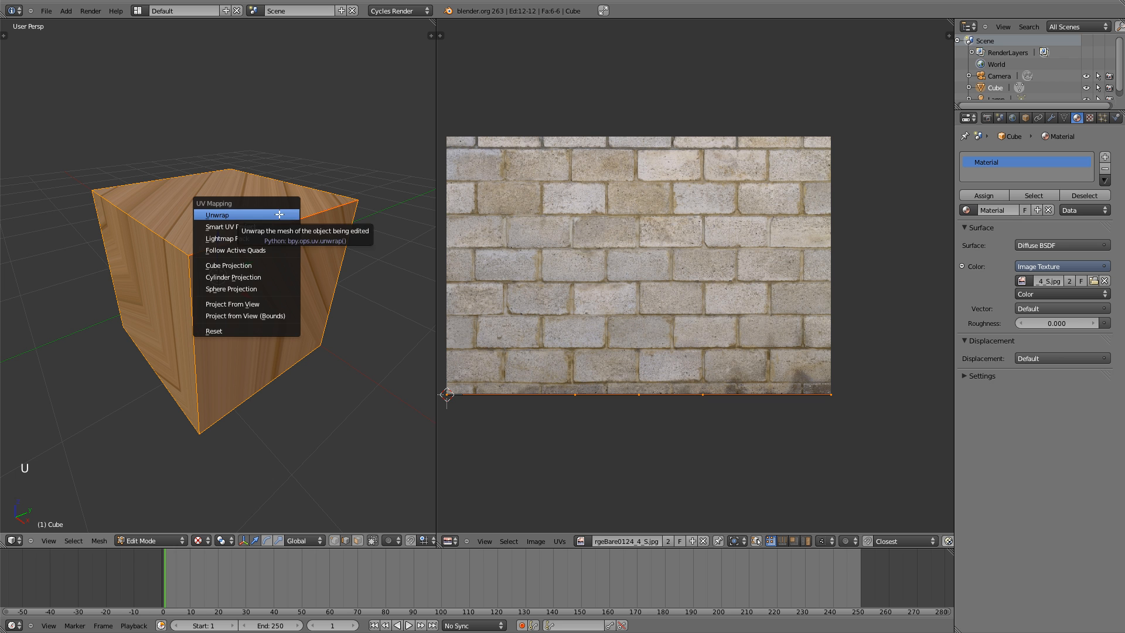
key(Escape)
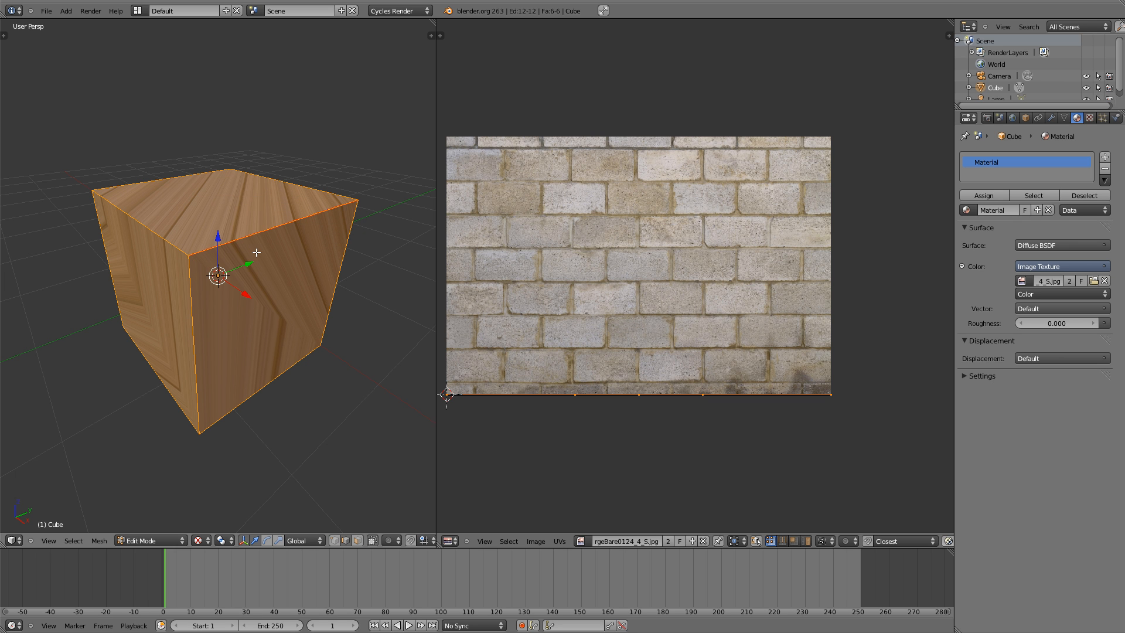
- Rip the mesh along the seam edge and pull the torn side face outward and down, away from the cube
middle_drag(273, 270, 312, 276)
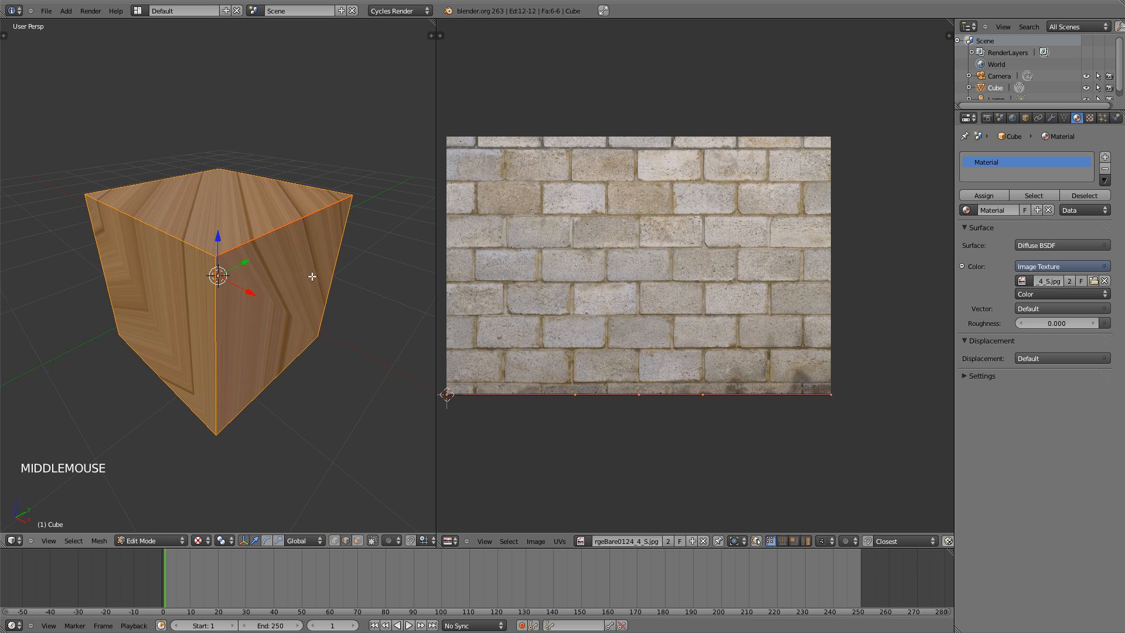
right_click(275, 240)
key(v)
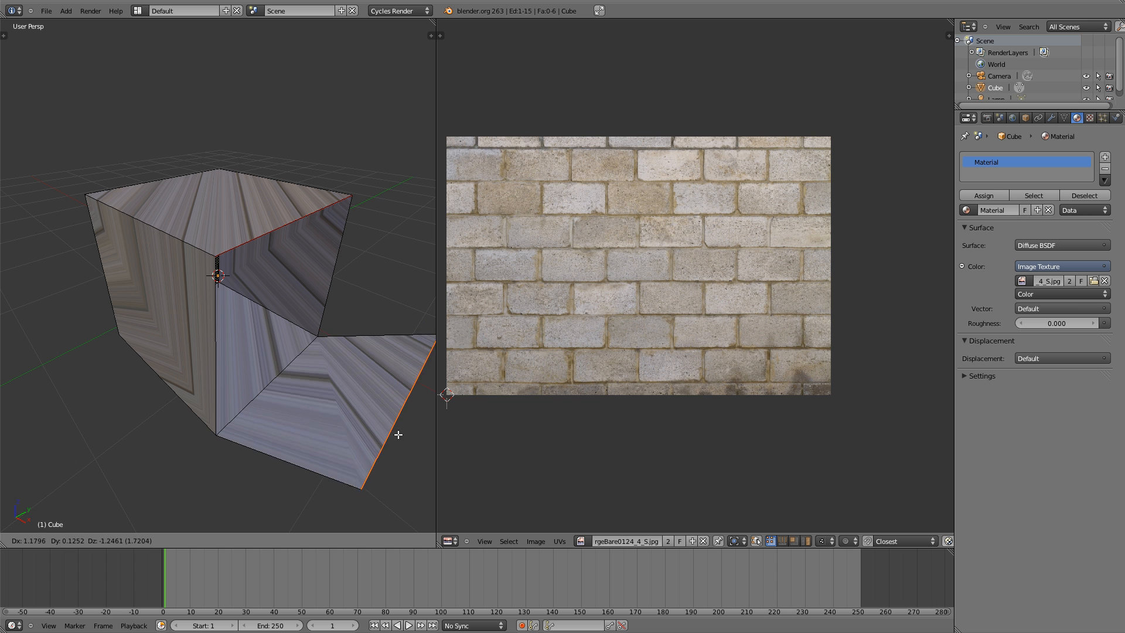
click(426, 434)
- Try moving the top edge of the cube's front face to fold it open, and undo the rip of the seam edge
right_click(170, 236)
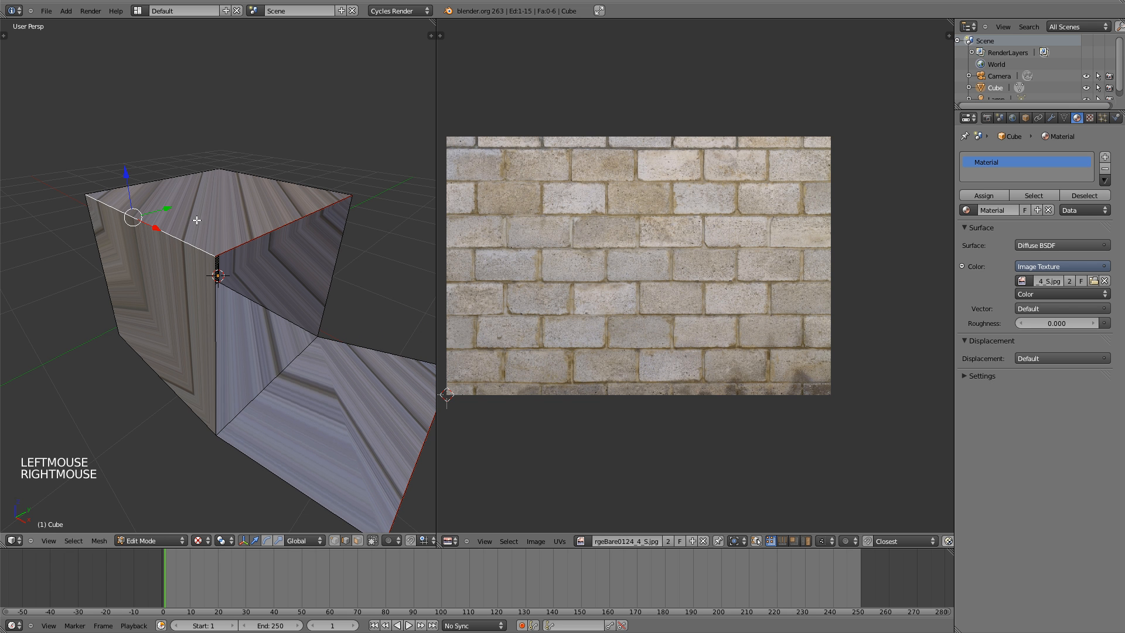
key(g)
key(g)
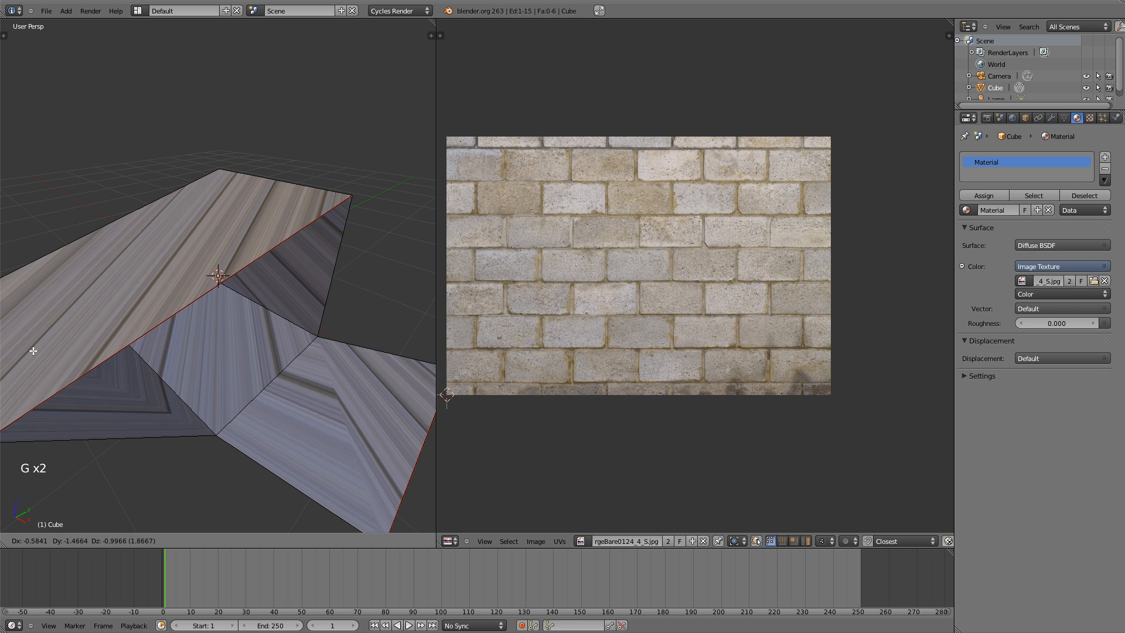
click(249, 194)
right_click(249, 194)
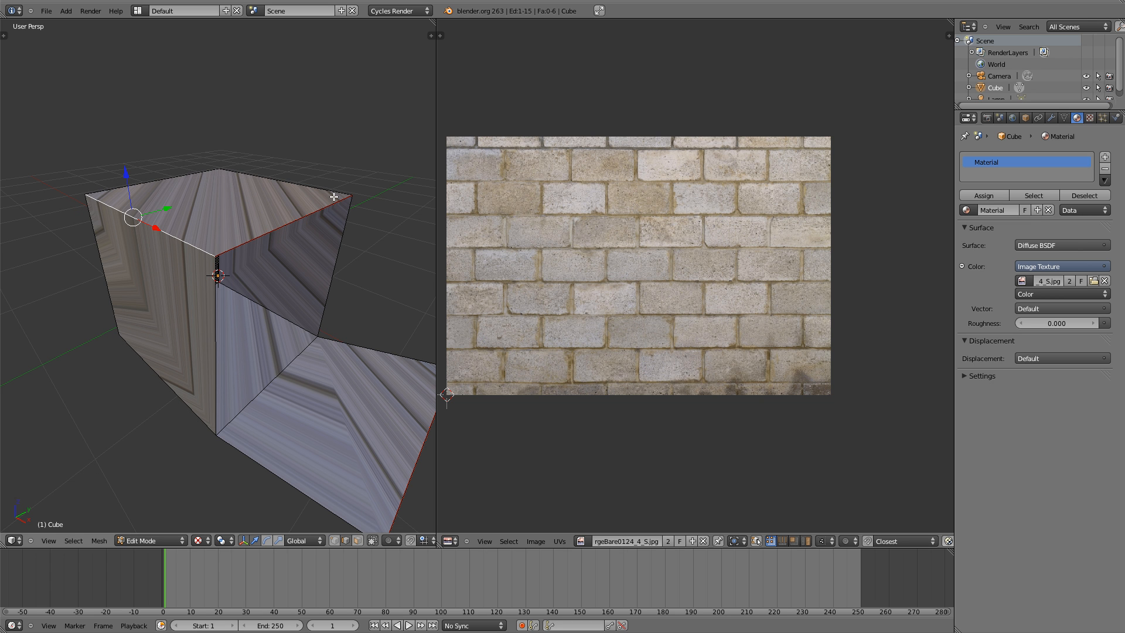
key(ctrl+z)
key(ctrl+z)
key(ctrl+z)
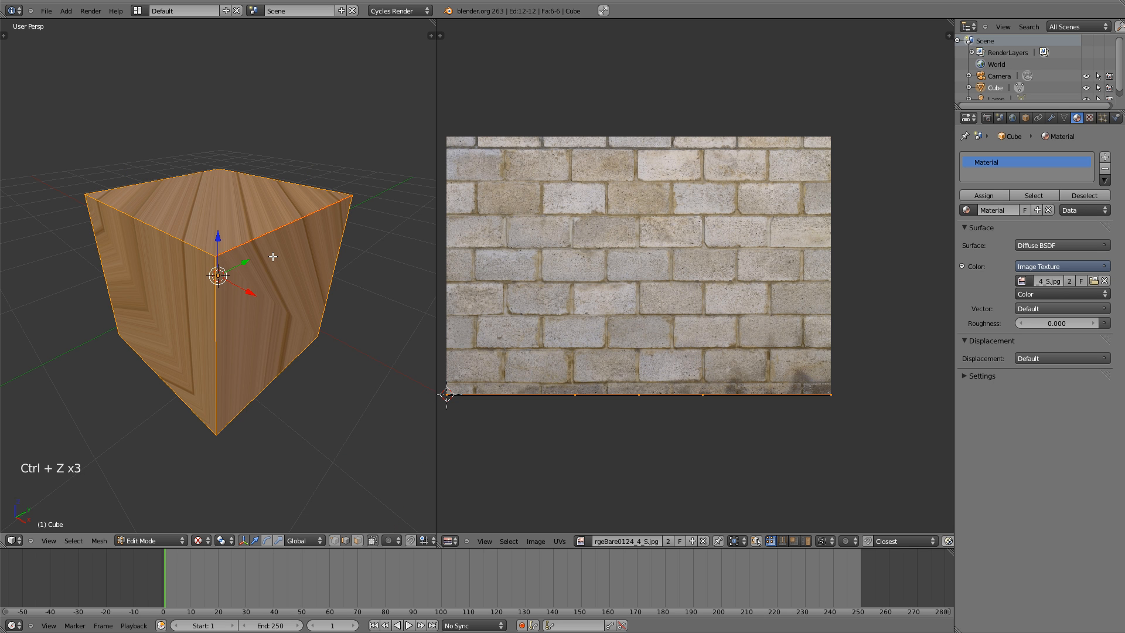
key(ctrl+e)
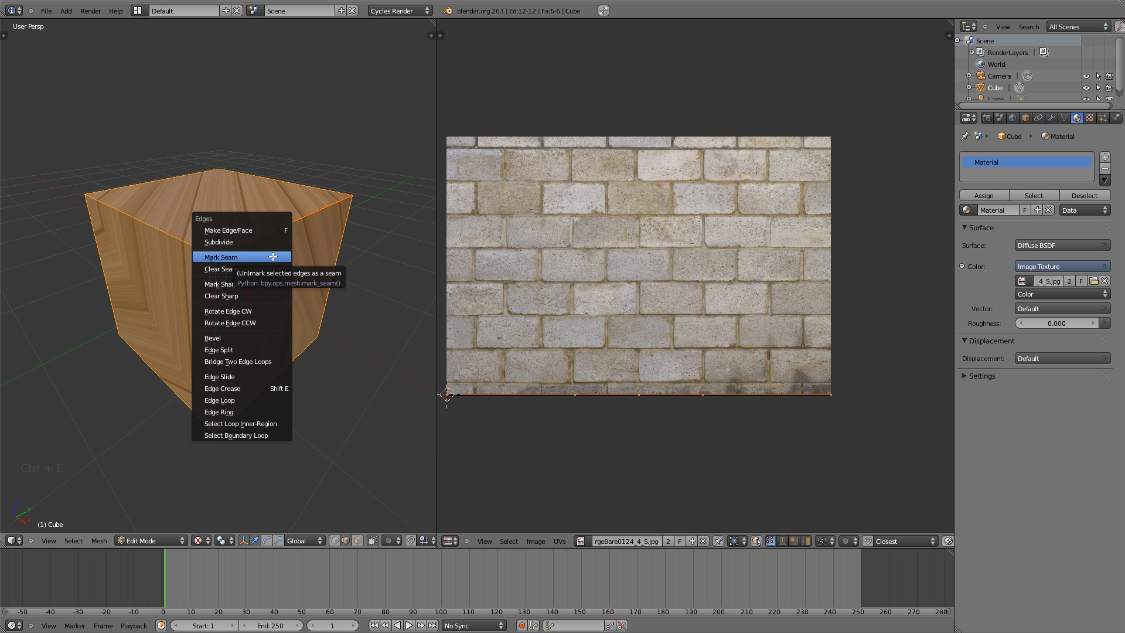
click(273, 257)
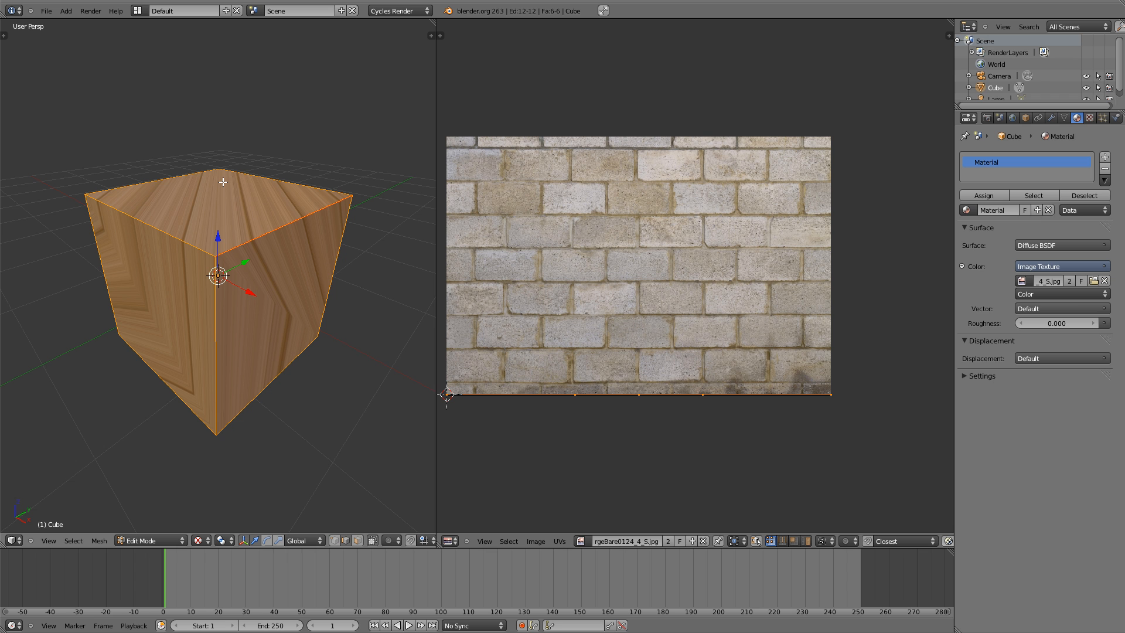
- Clear the seam from the top edge of the cube's +X side face and deselect everything
right_click(256, 239)
key(ctrl+e)
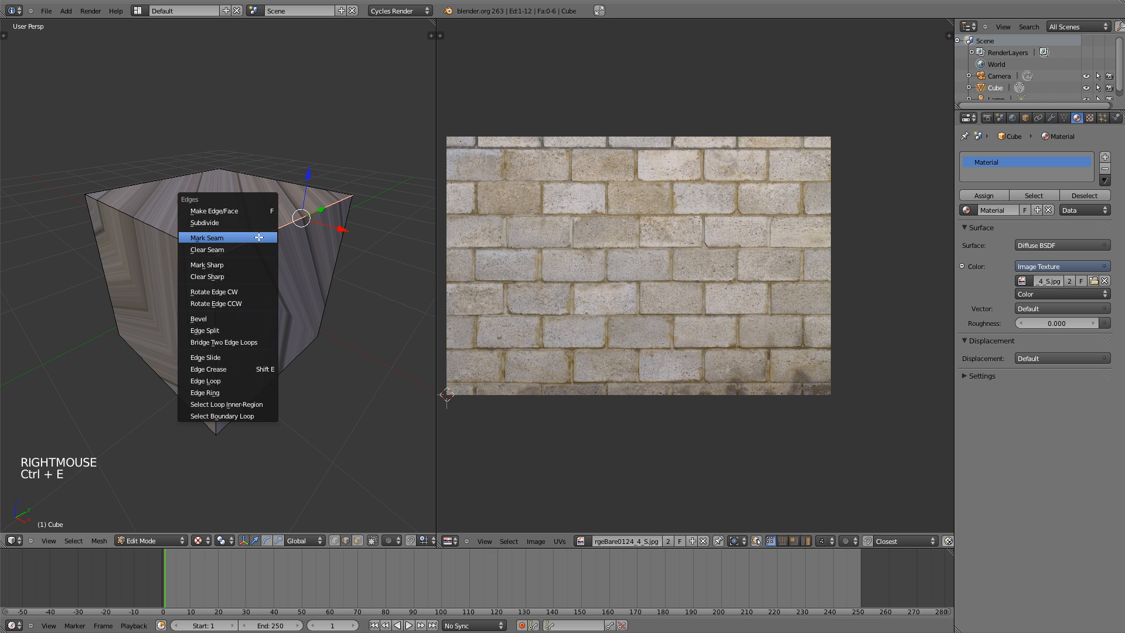
click(249, 244)
key(a)
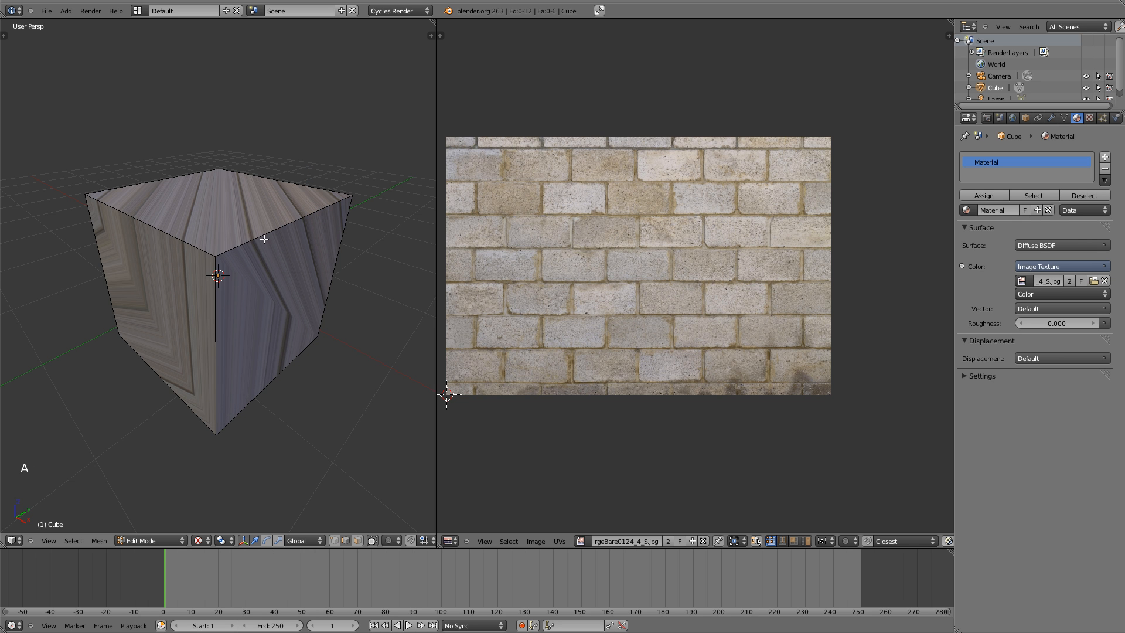
- Mark as seams the other three top edges, both vertical edges of the +X face, and the front and back bottom edges
right_click(133, 215)
shift+right_click(152, 181)
shift+right_click(254, 176)
middle_drag(275, 285, 211, 276)
shift+right_click(217, 283)
shift+right_click(332, 270)
shift+right_click(269, 377)
shift+right_click(271, 377)
mouse_move(271, 377)
middle_down()
mouse_move(289, 244)
mouse_move(277, 282)
mouse_move(280, 273)
middle_up()
key(z)
key(alt+z)
key(alt+z)
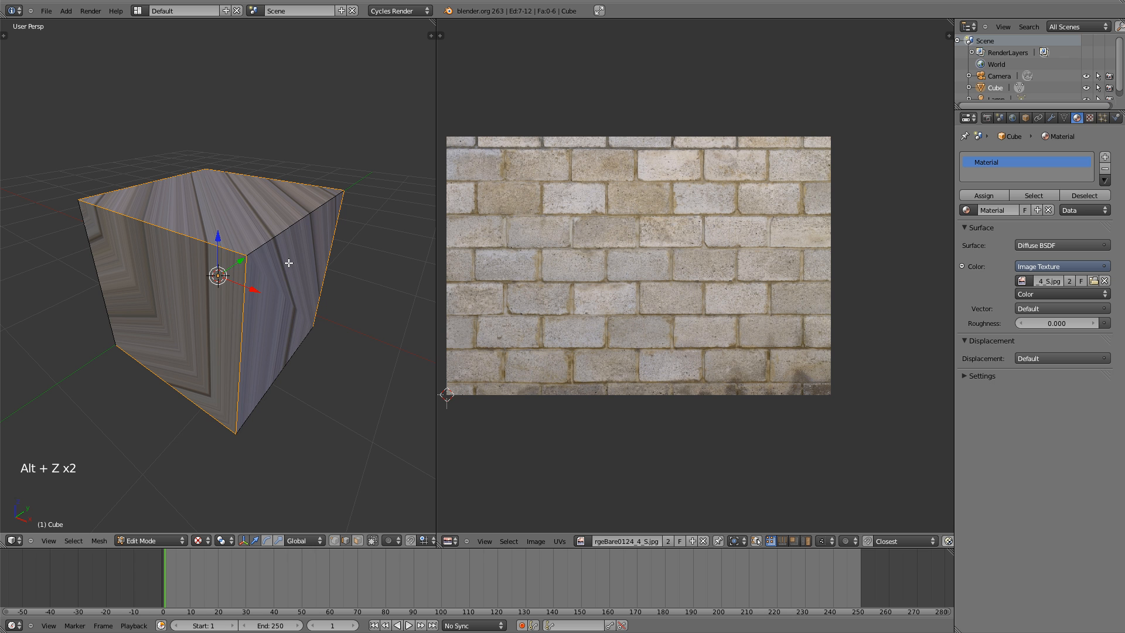
key(ctrl+e)
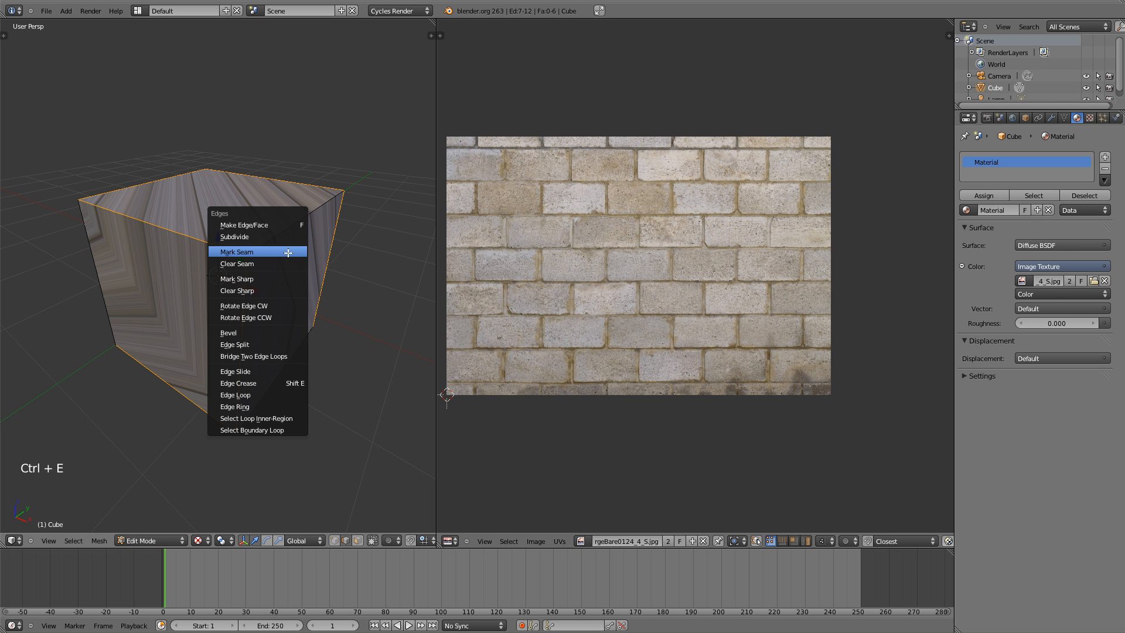
click(288, 252)
- Select the whole cube and unwrap it again with the standard Unwrap method using the marked seams
key(a)
key(a)
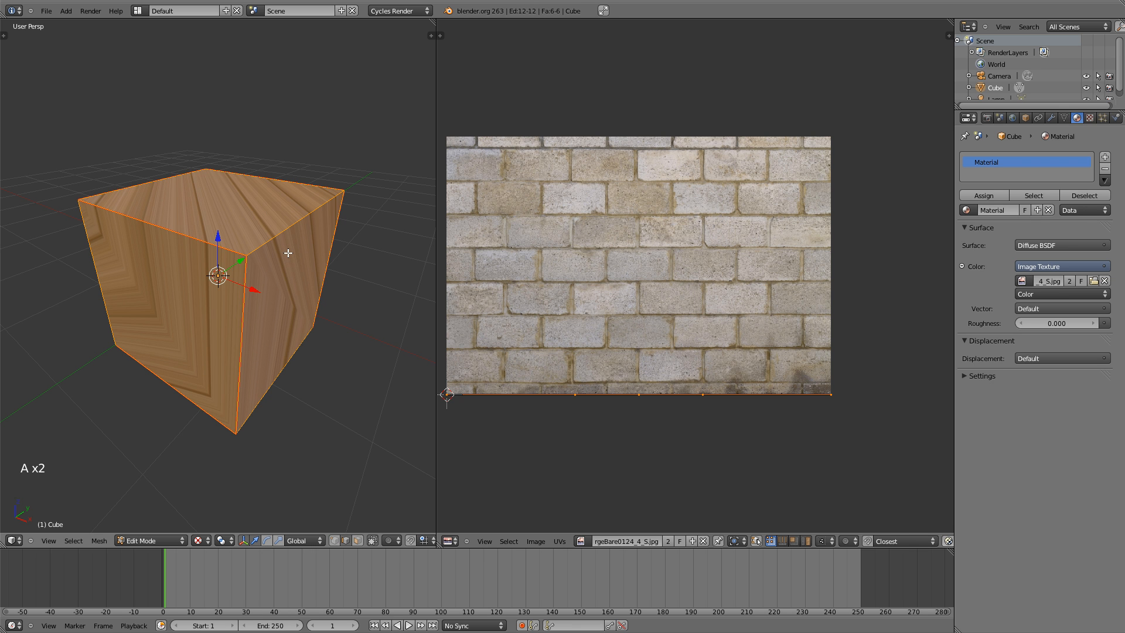
key(u)
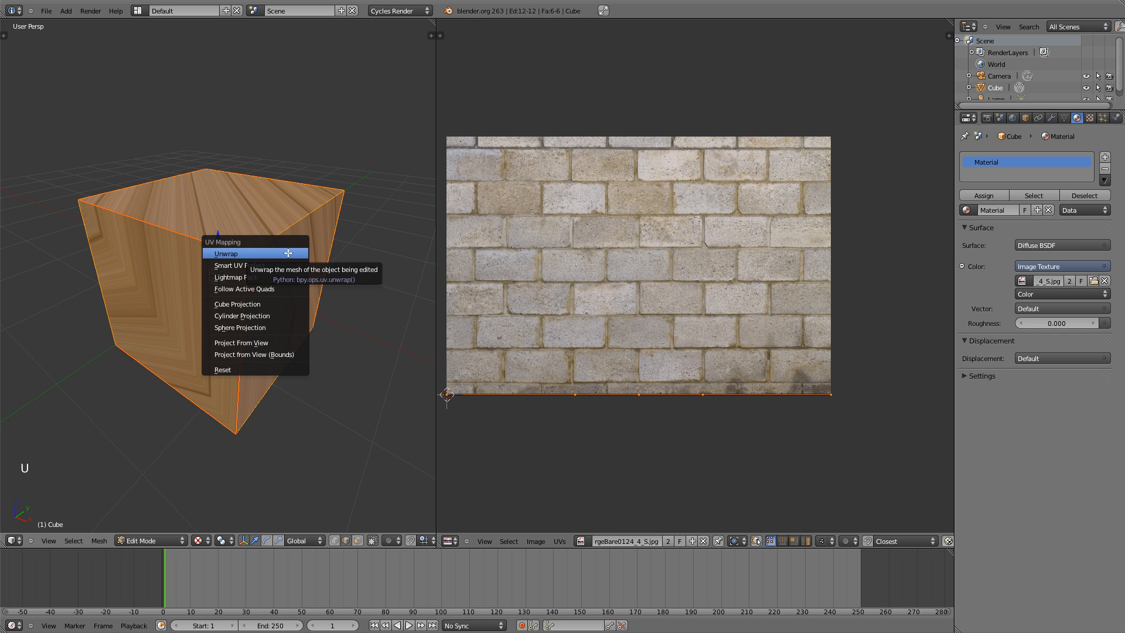
click(288, 254)
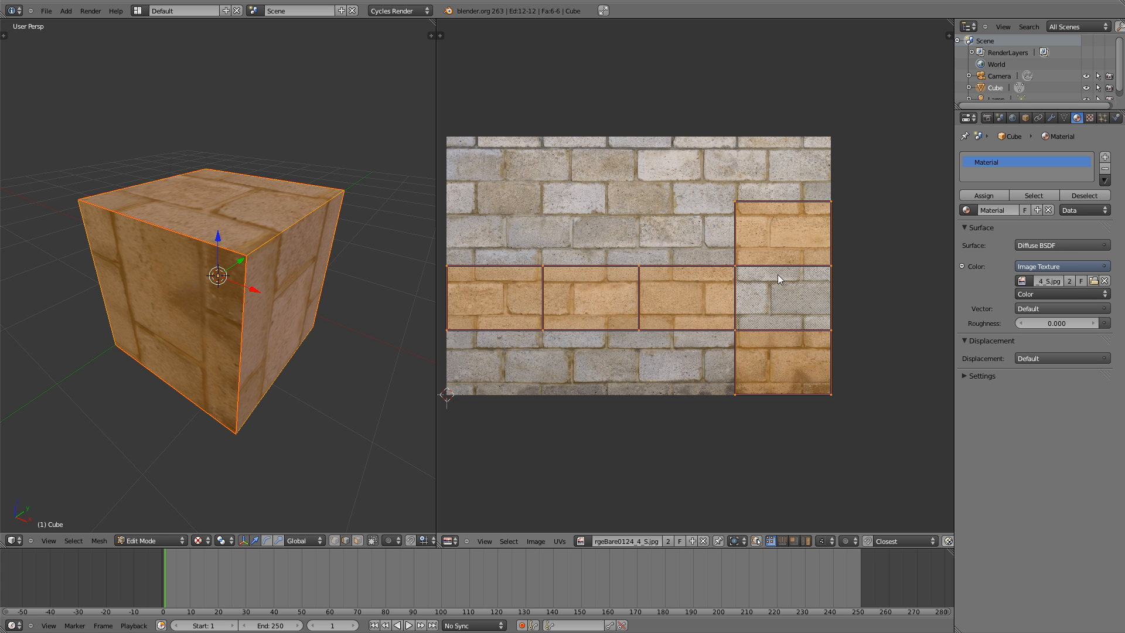
- Examine how the unwrapped faces lie on the brick image and how the texture and seams run across the cube
scroll(583, 275, up, 6)
mouse_move(565, 301)
middle_down()
mouse_move(556, 311)
mouse_move(573, 295)
middle_up()
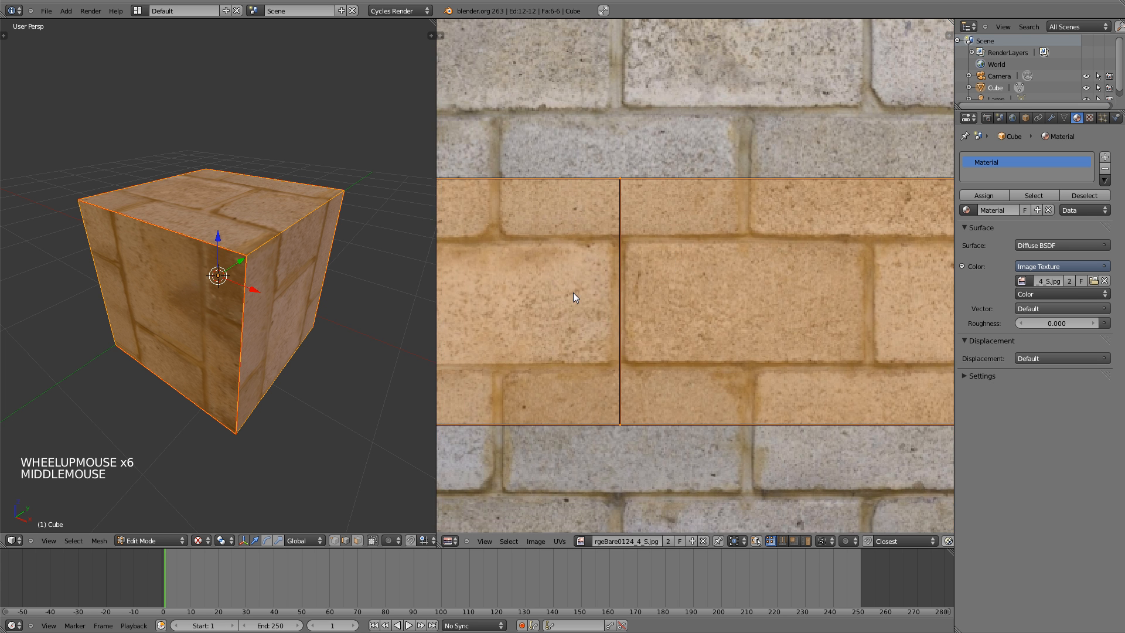
scroll(573, 297, up, 2)
scroll(624, 254, down, 8)
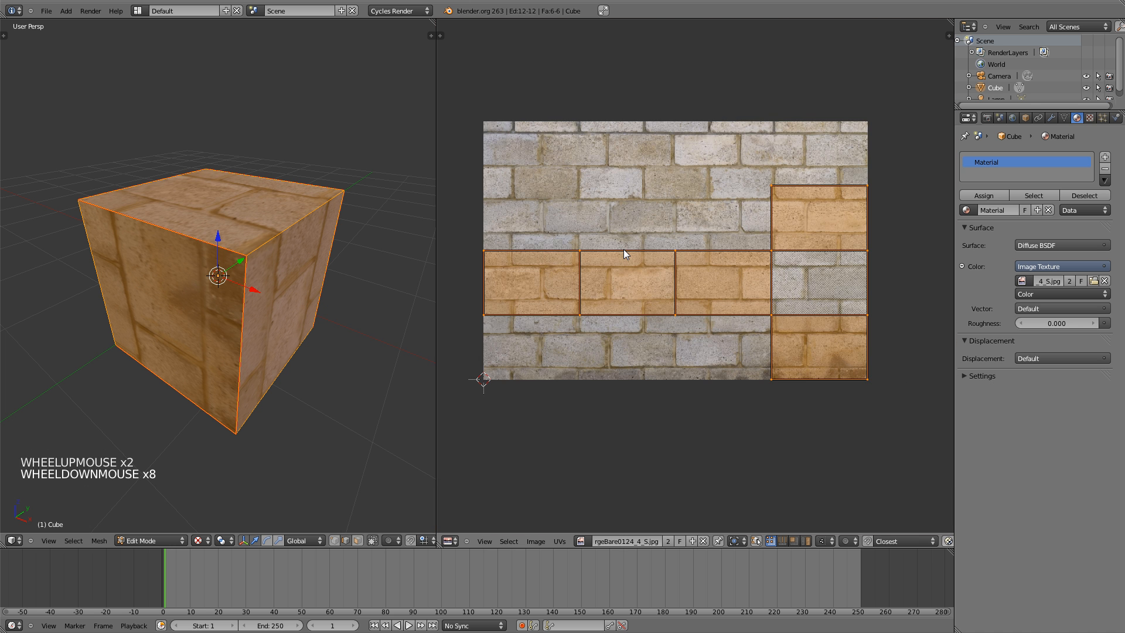
scroll(624, 249, down, 1)
middle_drag(121, 273, 183, 275)
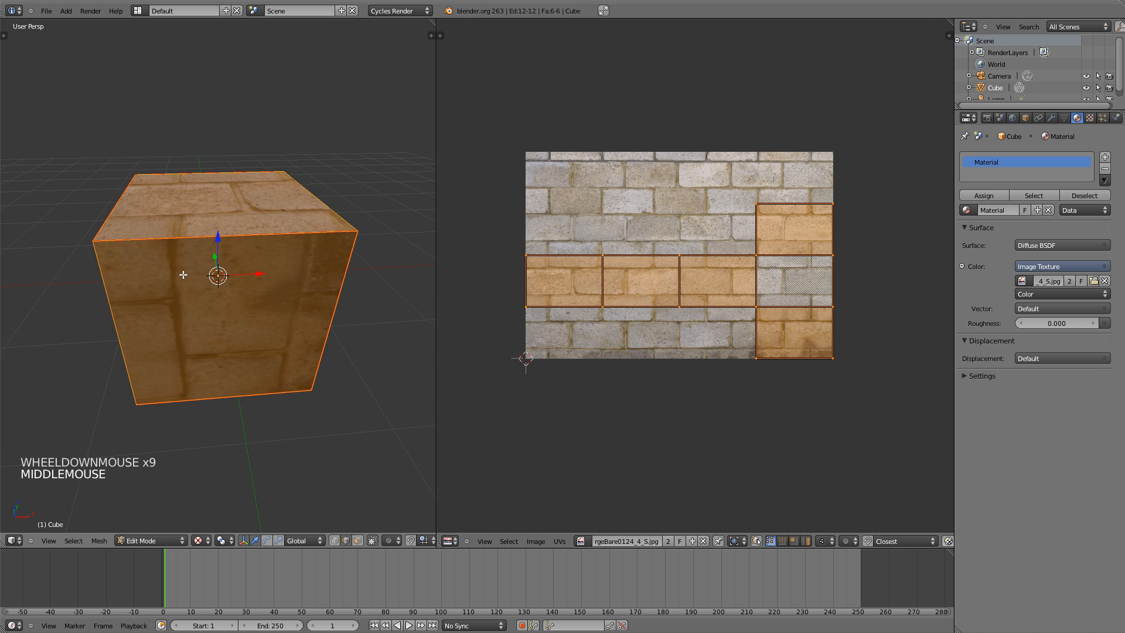
key(a)
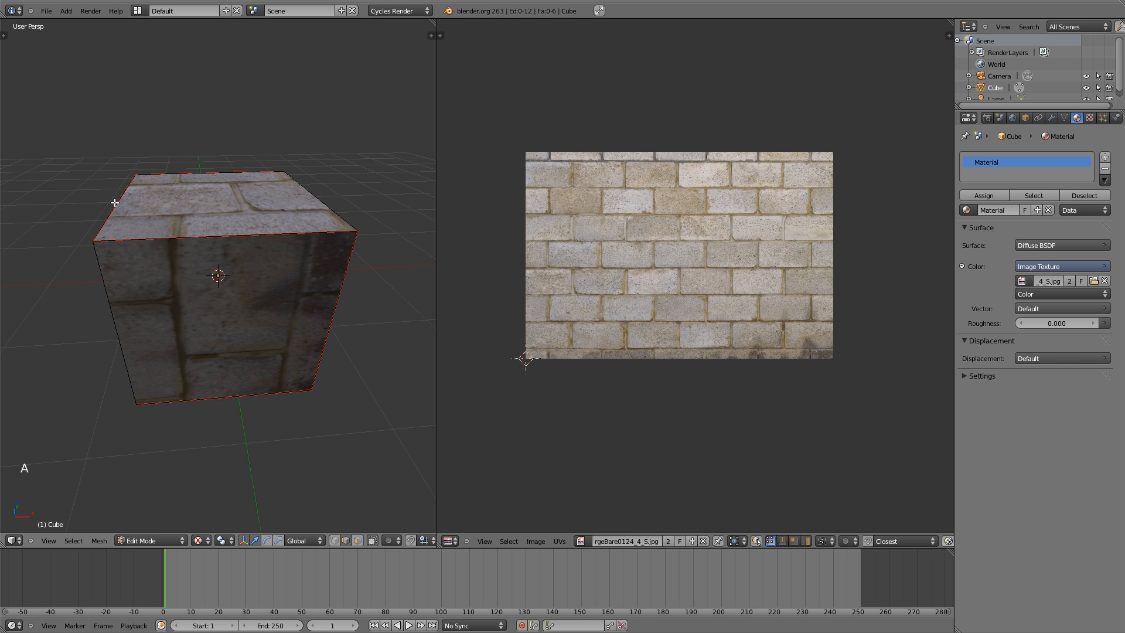
middle_drag(298, 270, 247, 196)
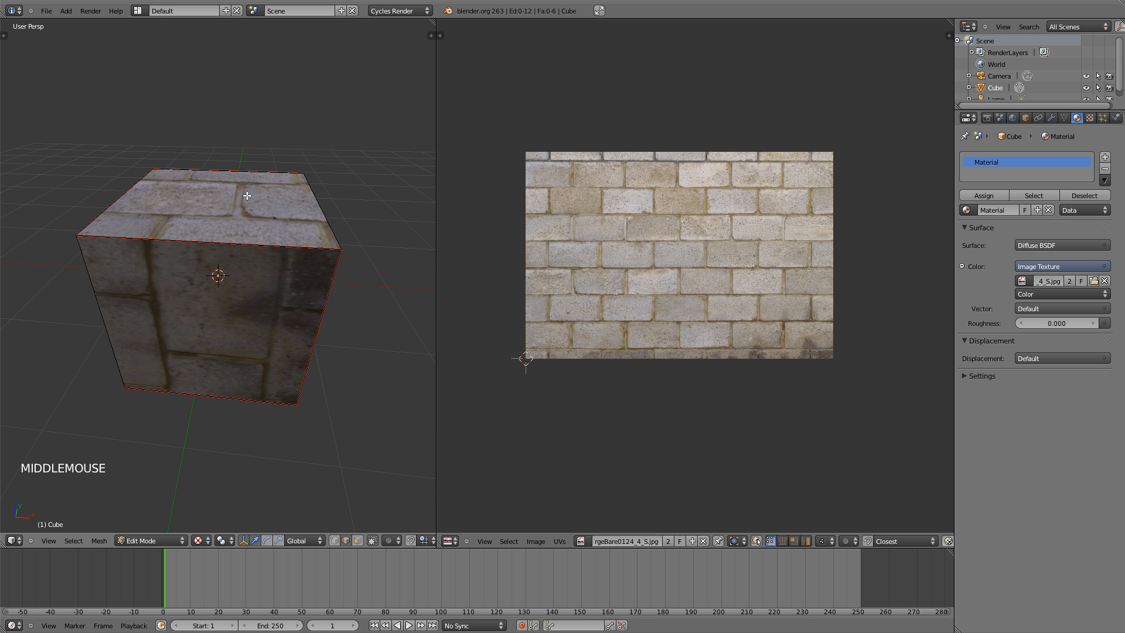
middle_drag(167, 223, 177, 223)
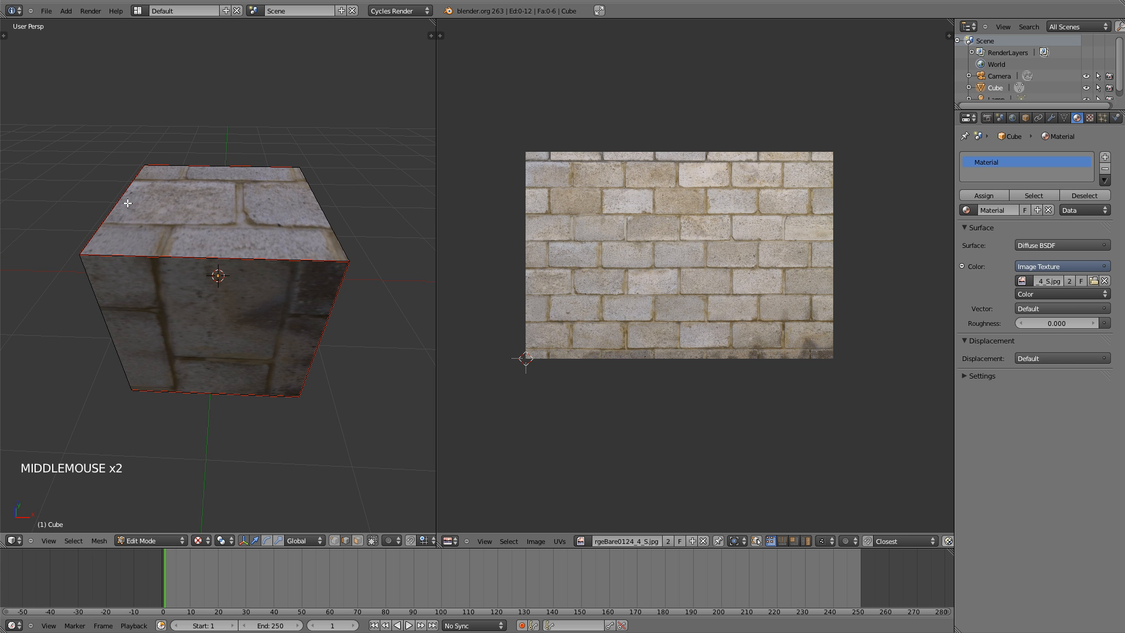
- Select the top face's three seam edges, rip them in front view and pull them outward and down beyond the +X side
right_click(127, 202)
key(shift+space)
scroll(525, 288, down, 3)
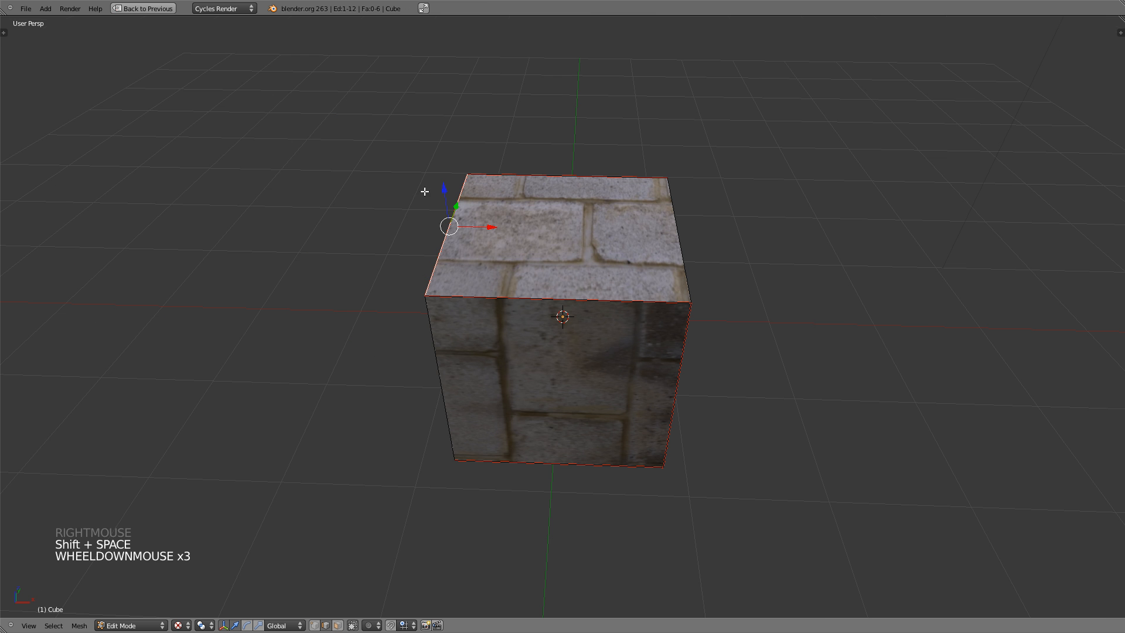
shift+right_click(529, 175)
shift+right_click(530, 176)
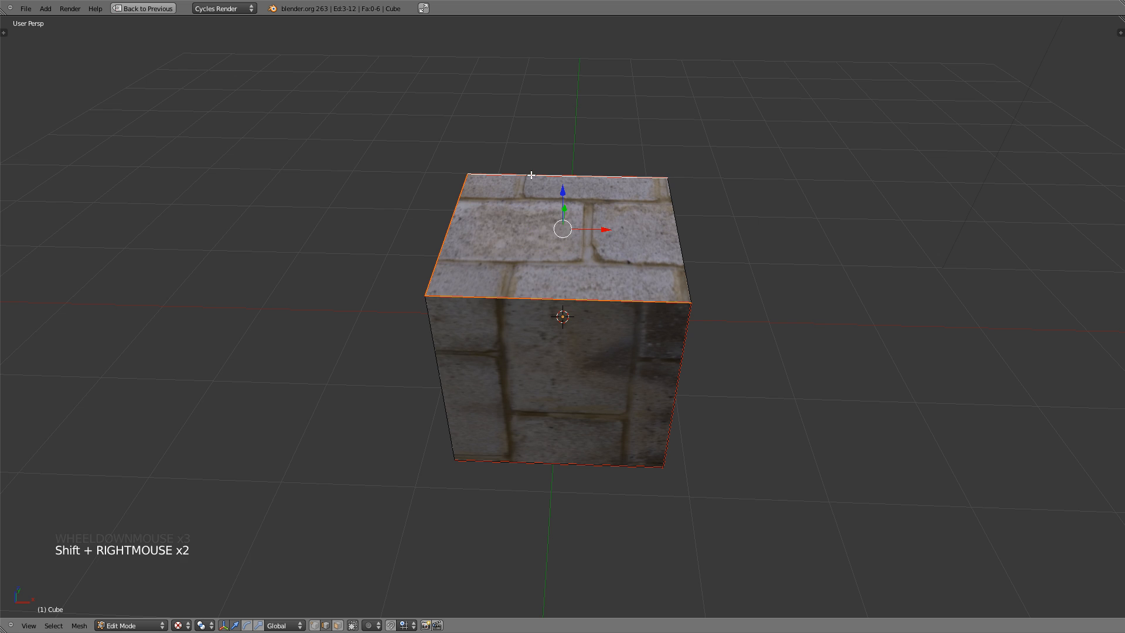
key(KP_1)
shift+middle_drag(633, 171, 538, 230)
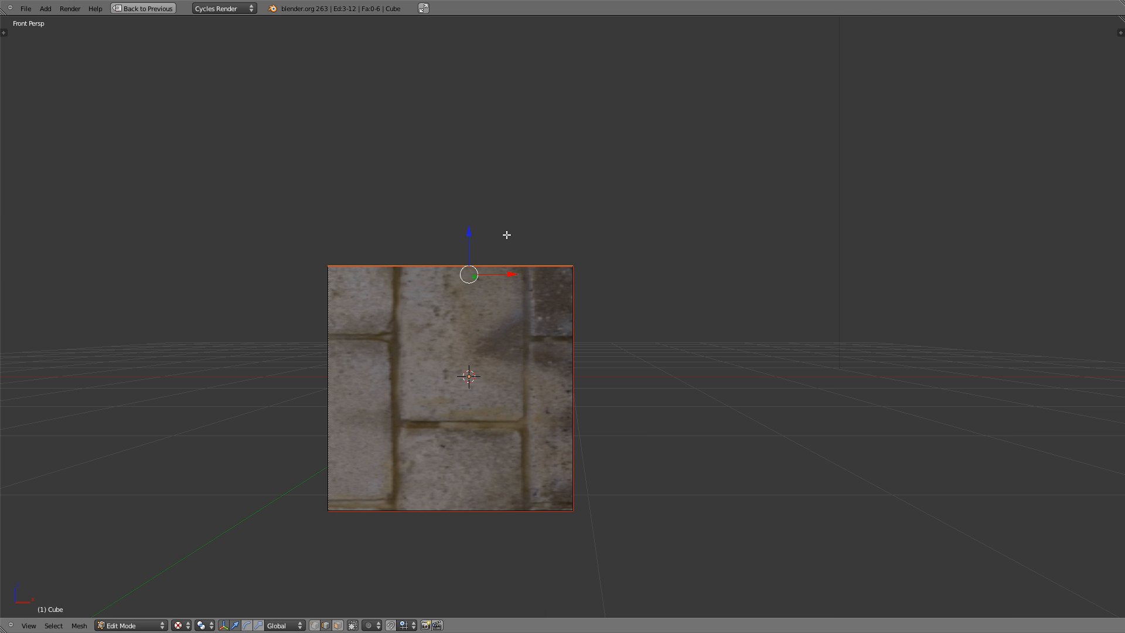
key(v)
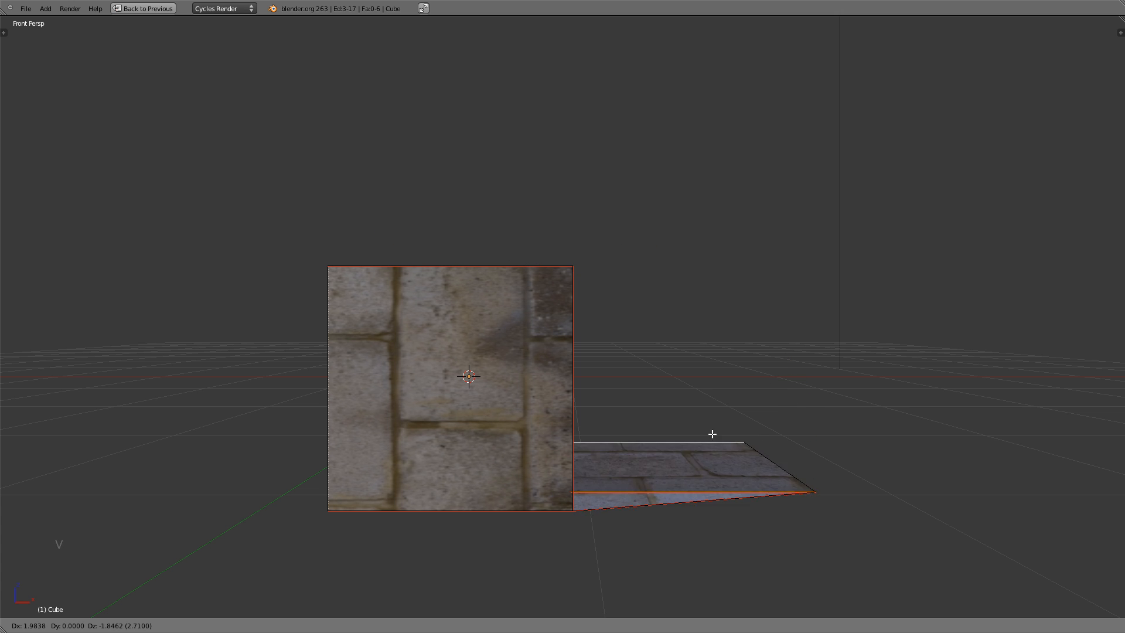
click(718, 429)
- Rotate the torn top face to lie nearly flat and move it outward along X, in line with the unfolded side face
key(r)
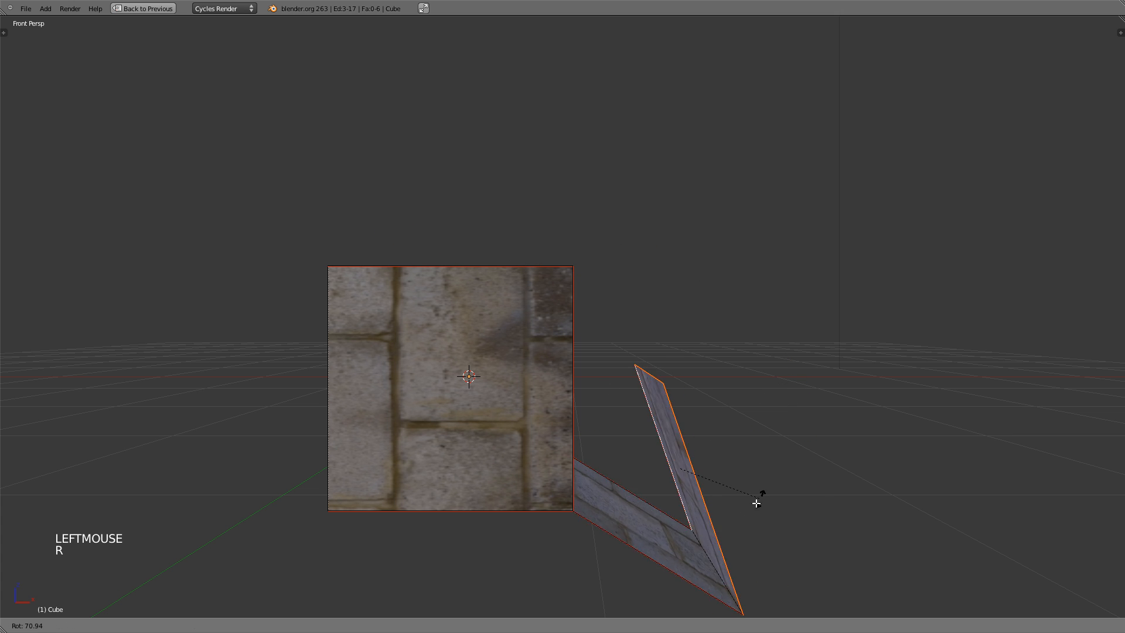
click(777, 464)
key(g)
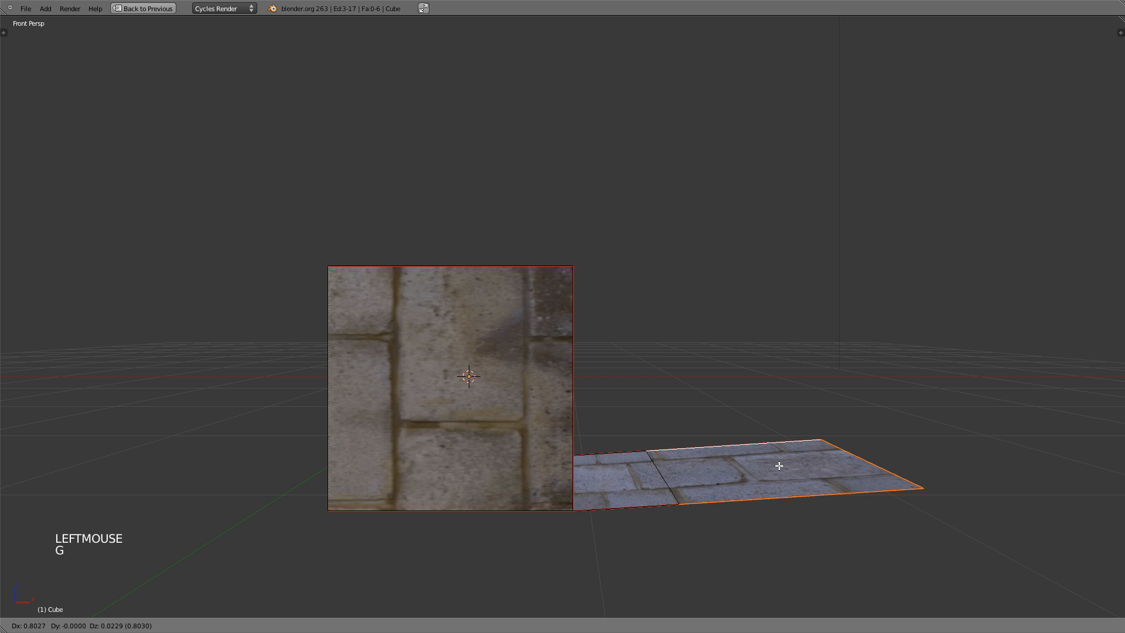
click(777, 464)
- Rip the back and front bottom edges of the cube in place, detaching those two walls from the bottom face
middle_drag(665, 346, 589, 364)
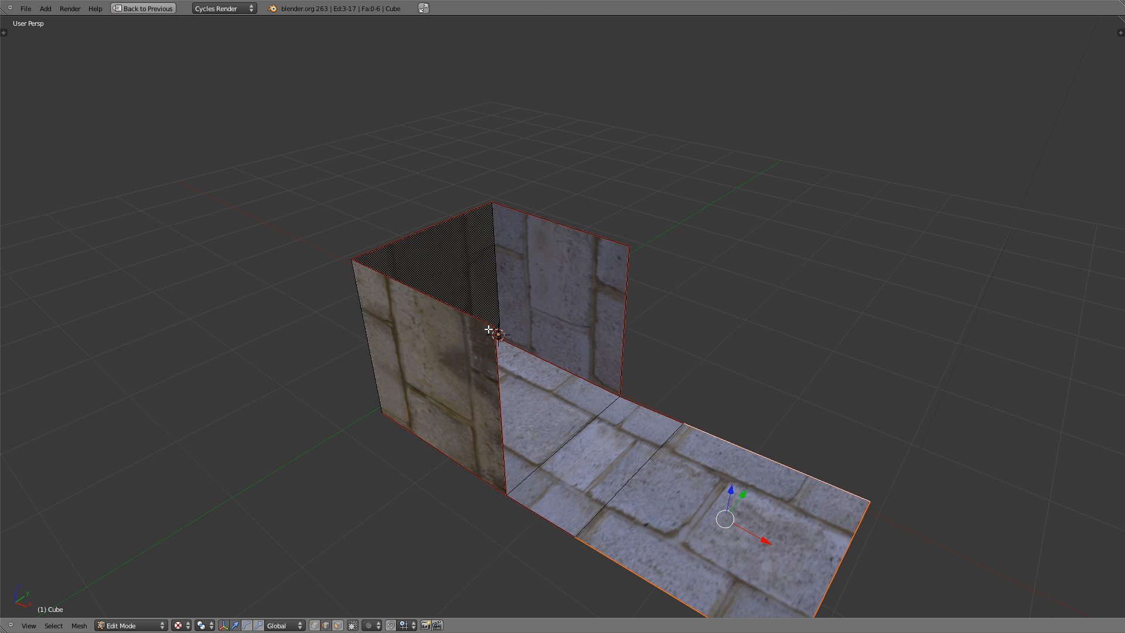
right_click(530, 353)
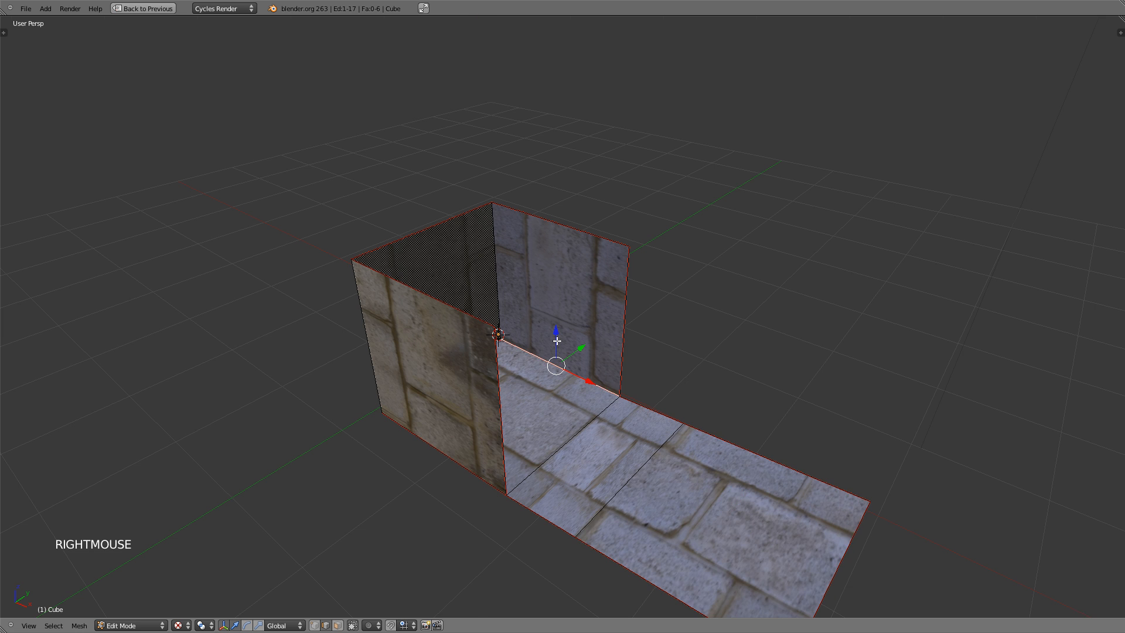
key(KP_7)
key(v)
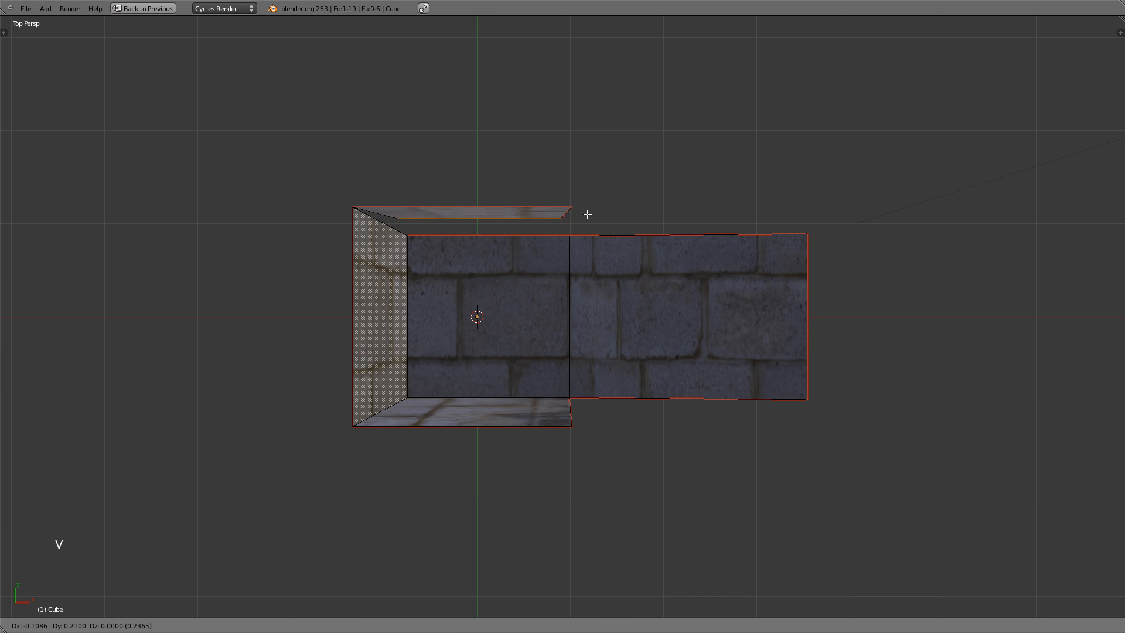
right_click(587, 212)
right_click(471, 414)
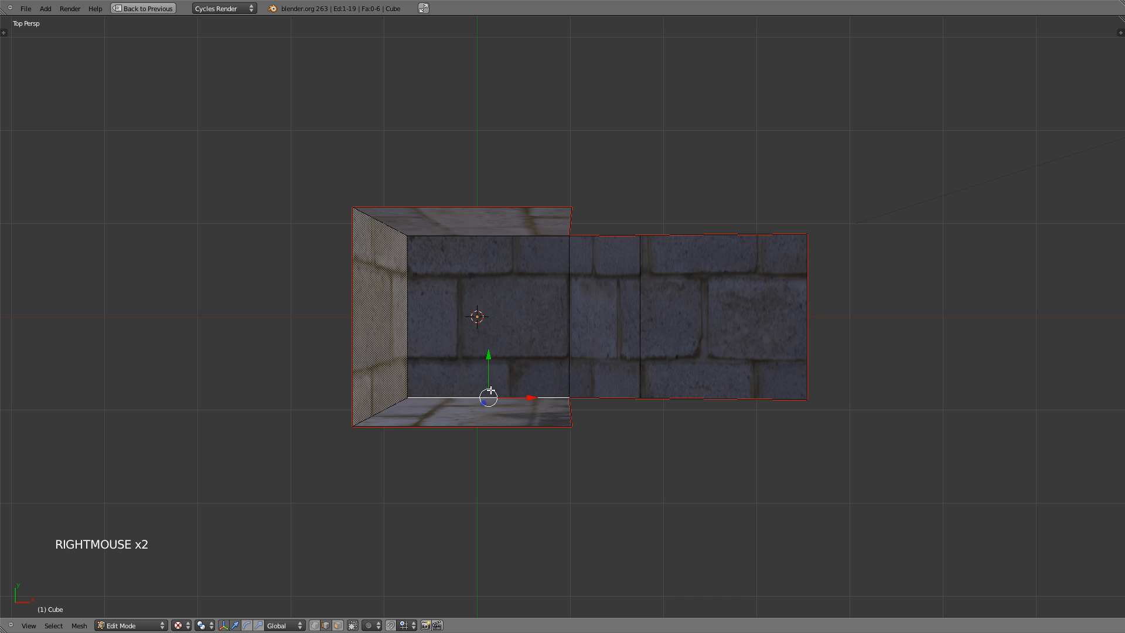
key(v)
right_click(549, 333)
- In face selection mode, rotate the back wall about its vertical hinge in top view and move it outward to extend the -X wall
key(ctrl+Tab)
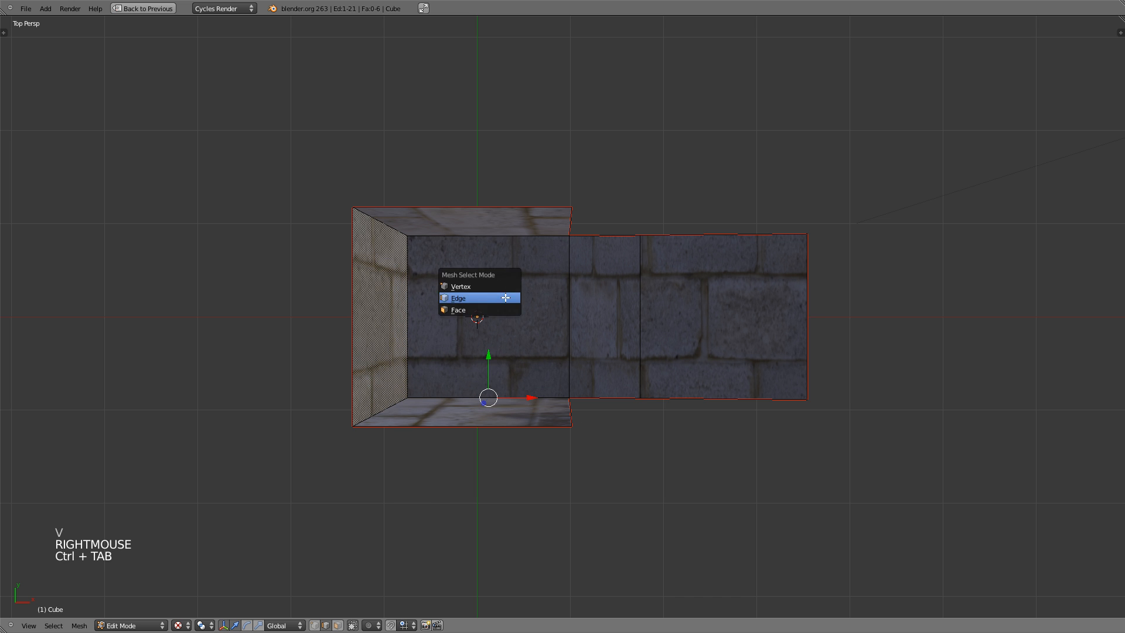
click(477, 310)
right_click(492, 229)
key(r)
key(r)
click(477, 218)
key(g)
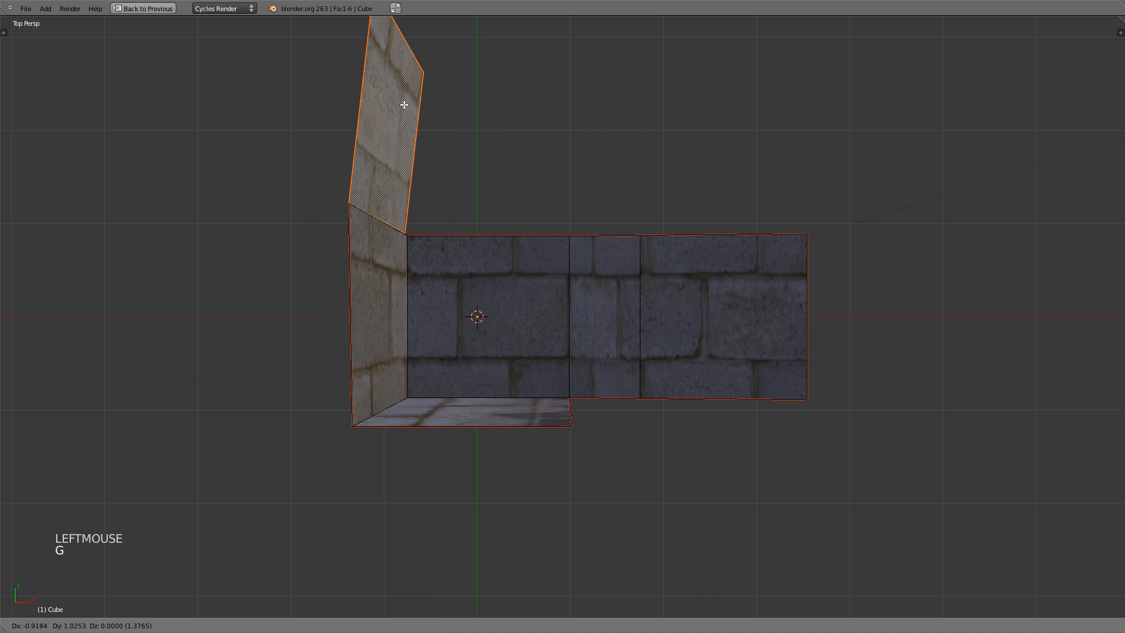
click(409, 107)
- Rotate the front wall open in top view and move it outward to line up with the opposite end of the -X wall
right_click(422, 413)
key(r)
key(r)
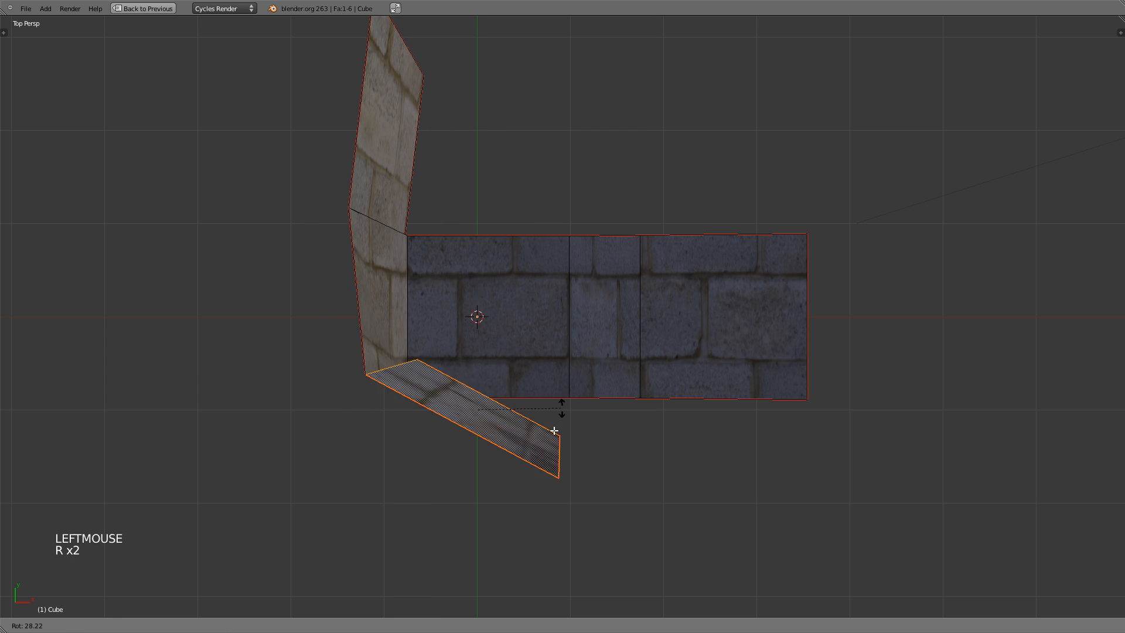
click(489, 432)
key(g)
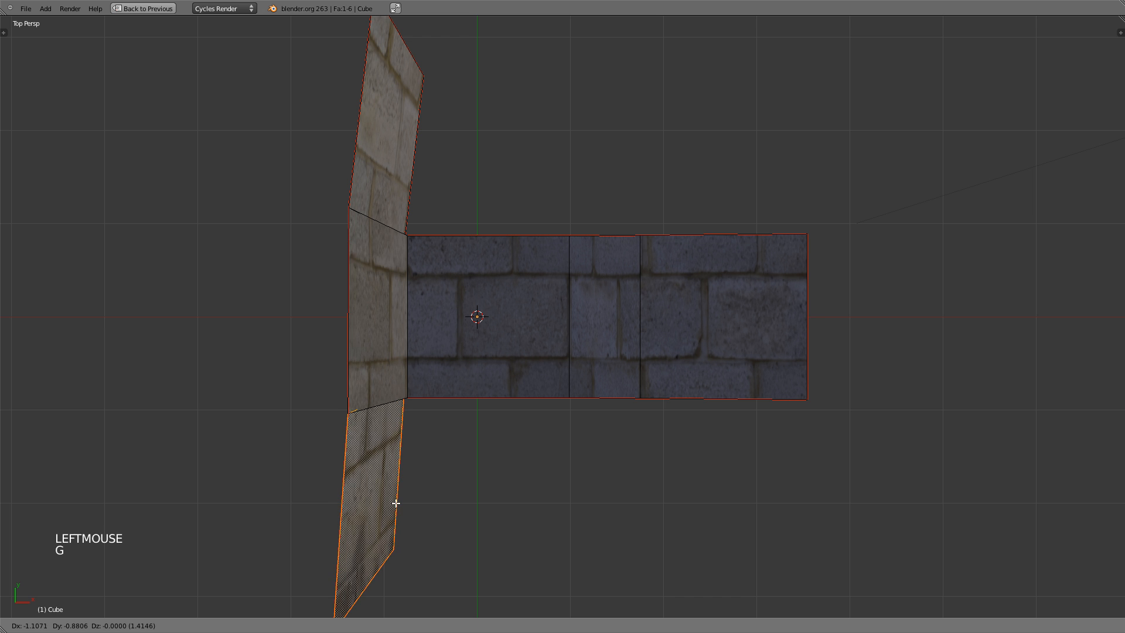
click(383, 285)
- Select the strip of three joined walls, rotate it down to lie flat in front view and move it outward beside the bottom face
shift+right_click(383, 286)
shift+right_click(405, 160)
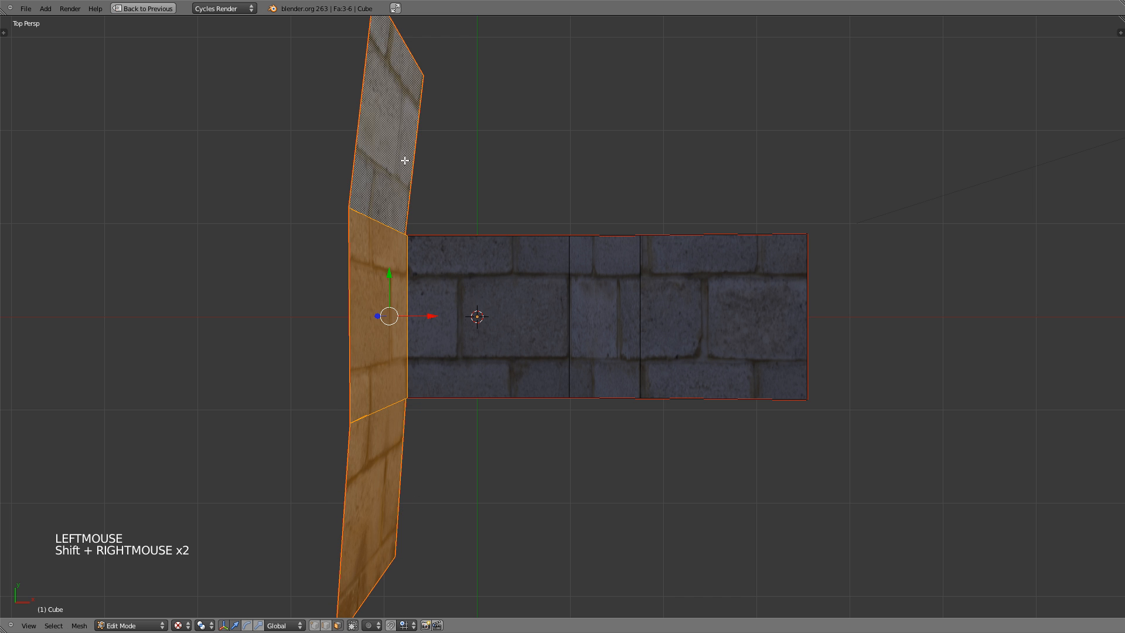
key(KP_1)
scroll(405, 161, down, 3)
key(r)
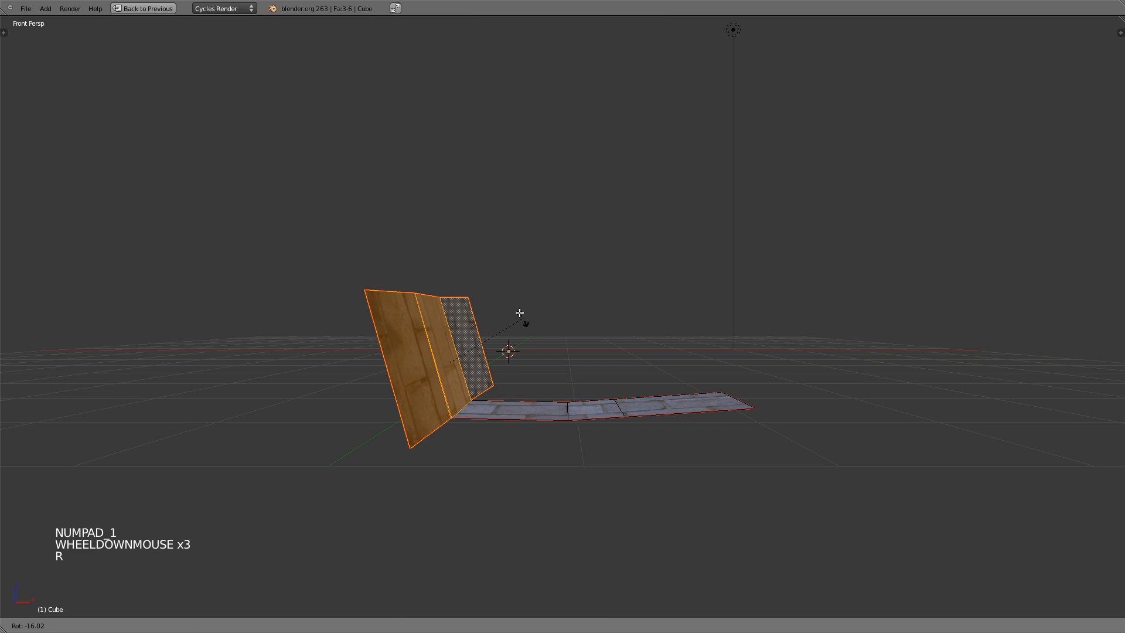
click(423, 294)
key(g)
click(398, 326)
- Select the entire unfolded mesh and flatten it completely by scaling it to 0 along Z
key(a)
key(a)
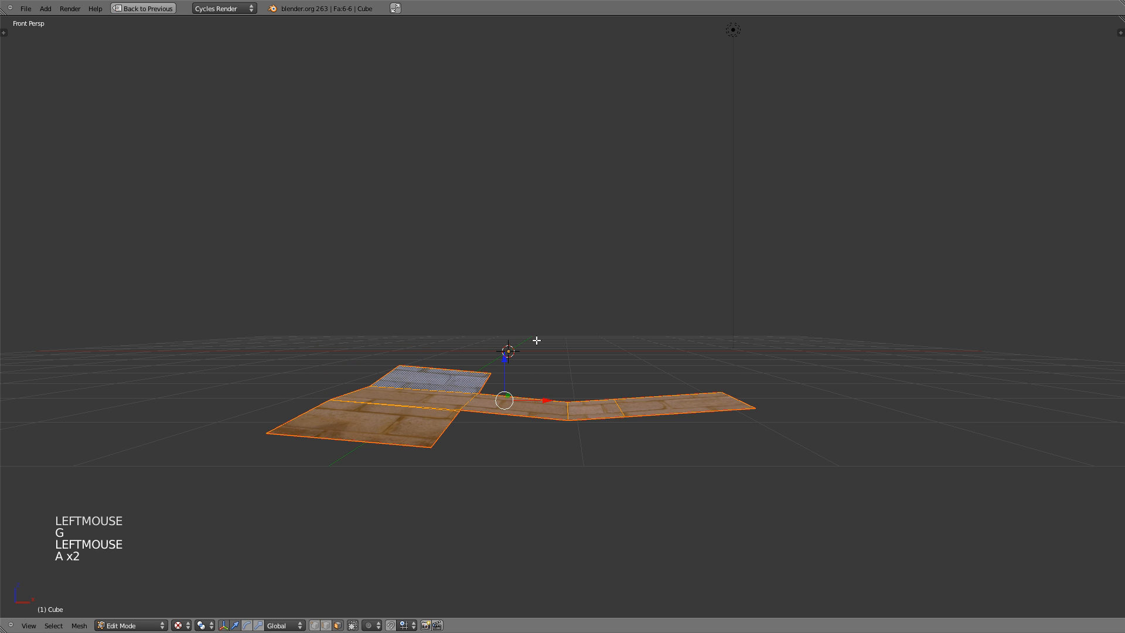
key(s)
key(z)
key(0)
click(535, 337)
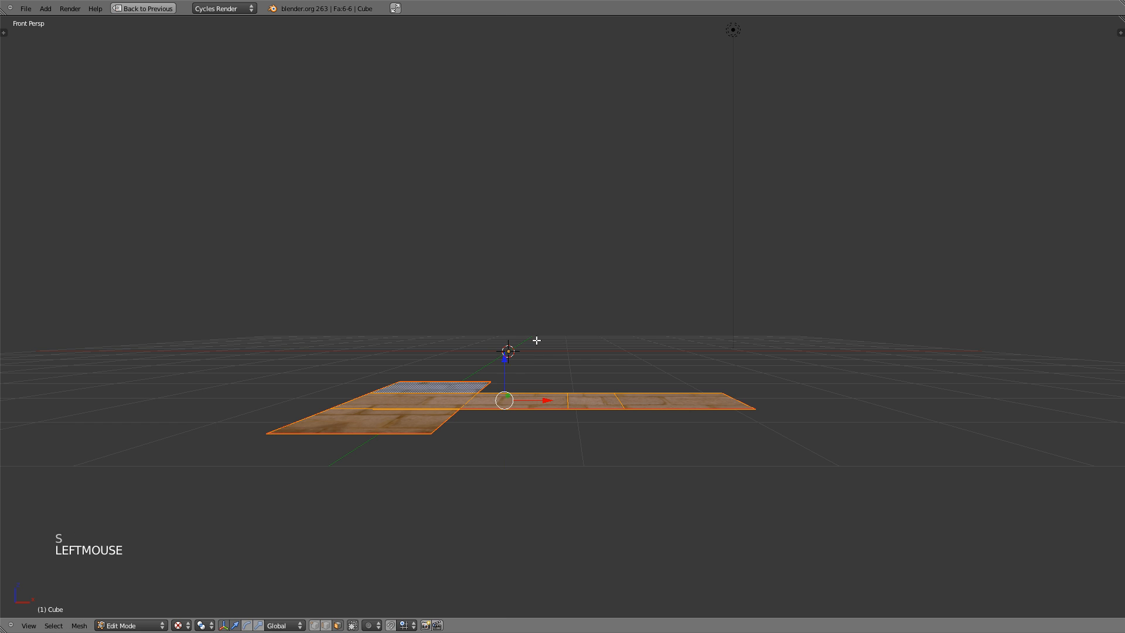
- Restore the split layout and select the three-face wall strip of the flattened mesh to compare it with the UV layout
middle_drag(547, 334, 525, 400)
key(shift+space)
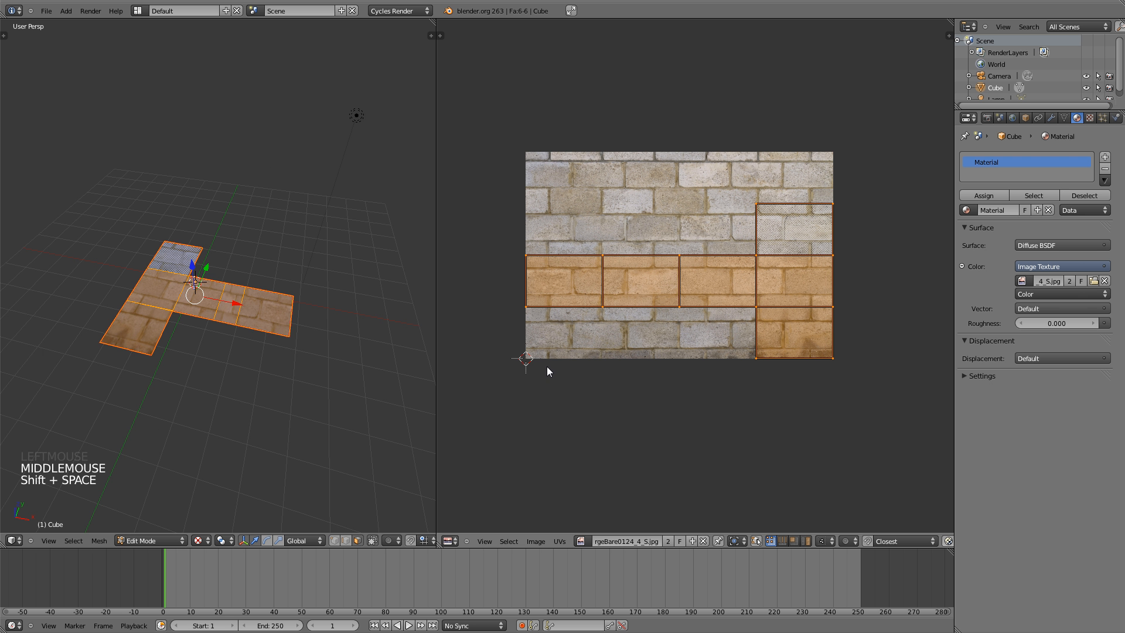
scroll(246, 334, up, 4)
shift+middle_drag(246, 334, 269, 347)
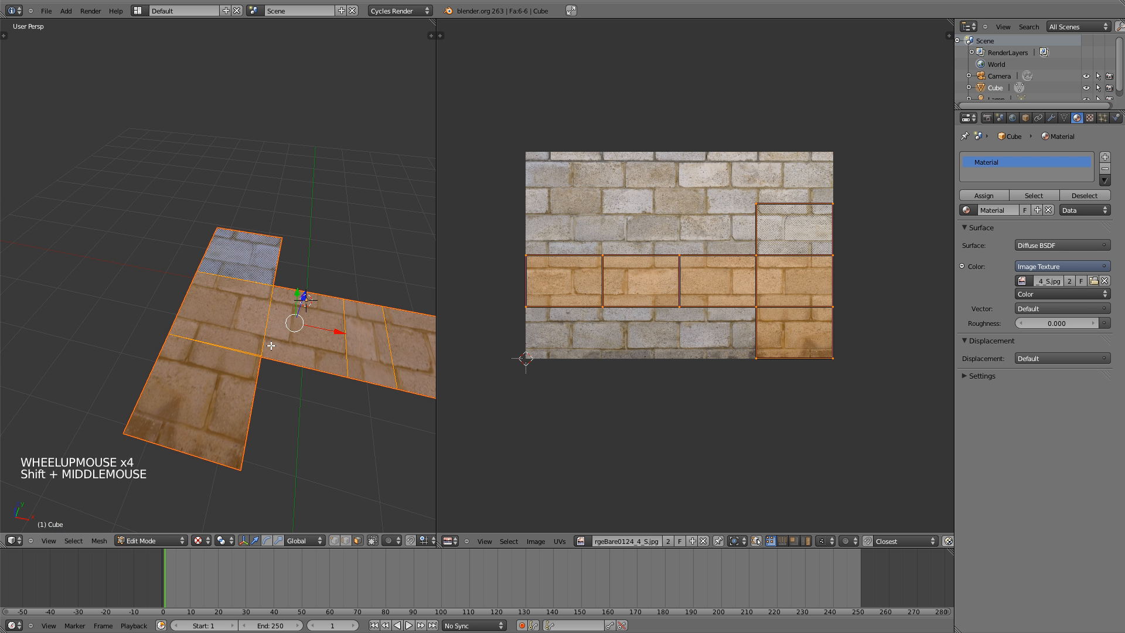
key(ctrl+Tab)
right_click(210, 392)
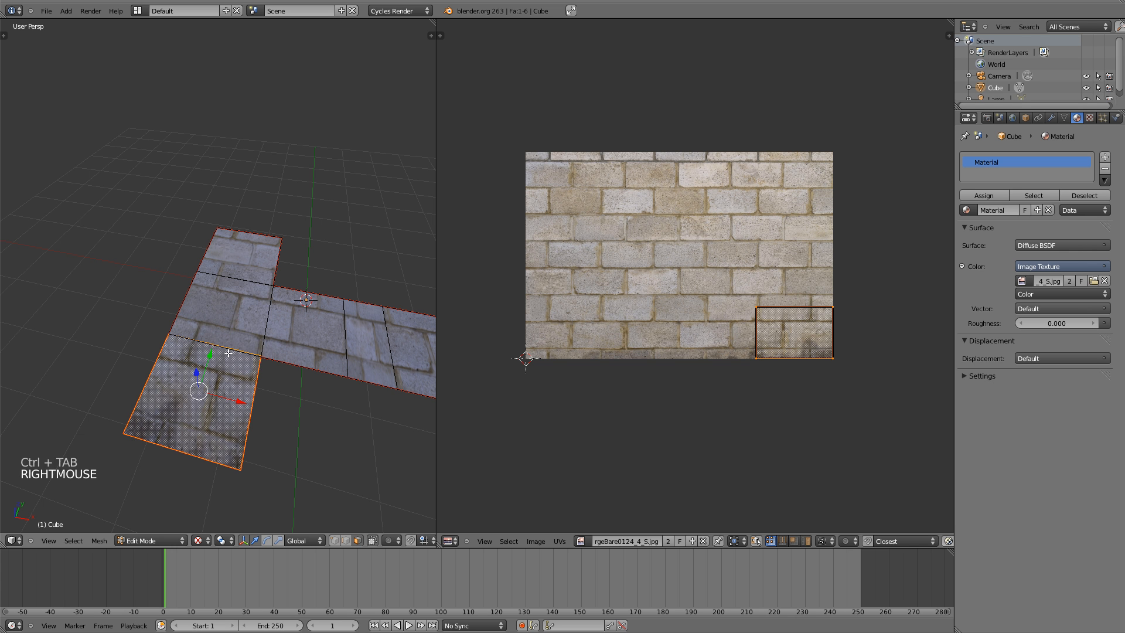
shift+right_click(242, 318)
shift+right_click(253, 265)
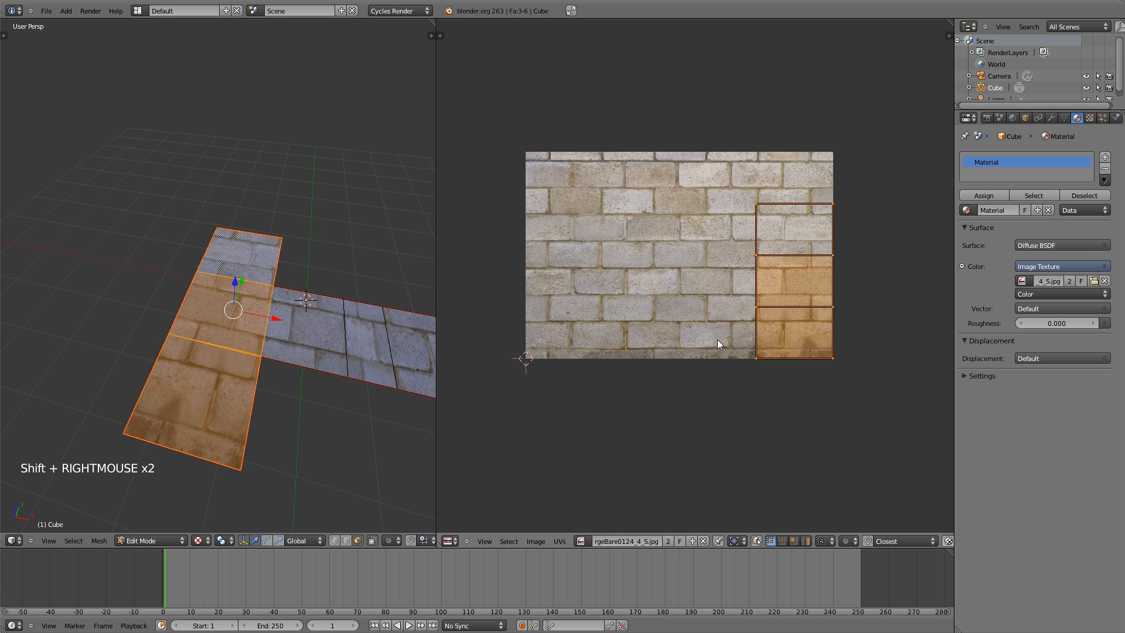
- Add the remaining three faces of the horizontal strip to the selection one by one to compare them with the UV layout
shift+middle_drag(351, 292, 251, 273)
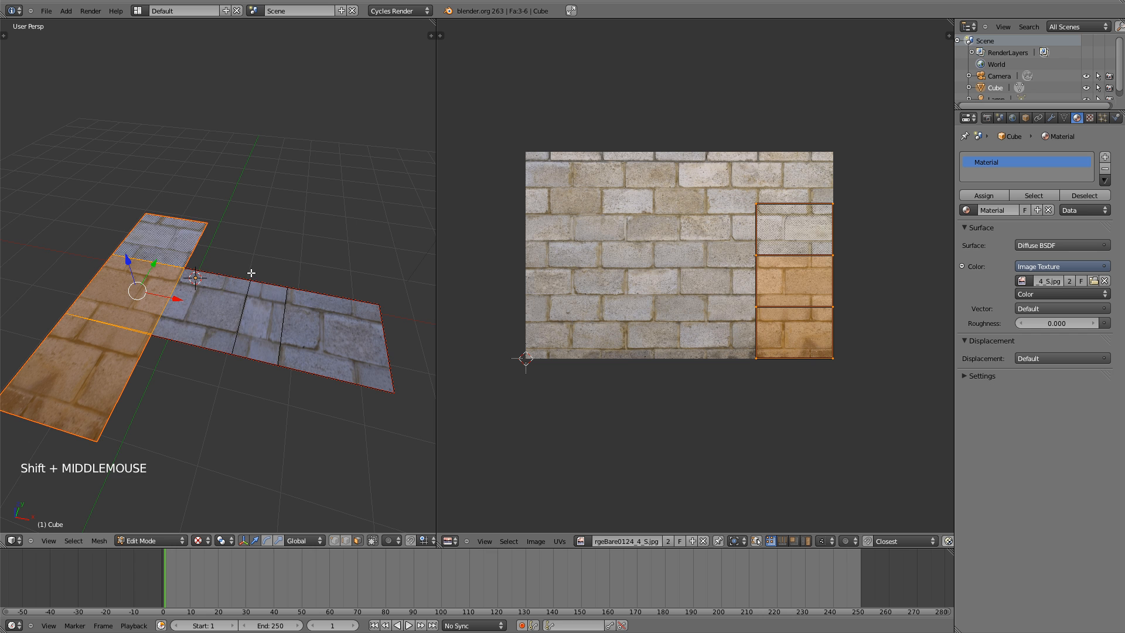
shift+right_click(197, 322)
shift+right_click(261, 325)
shift+right_click(334, 340)
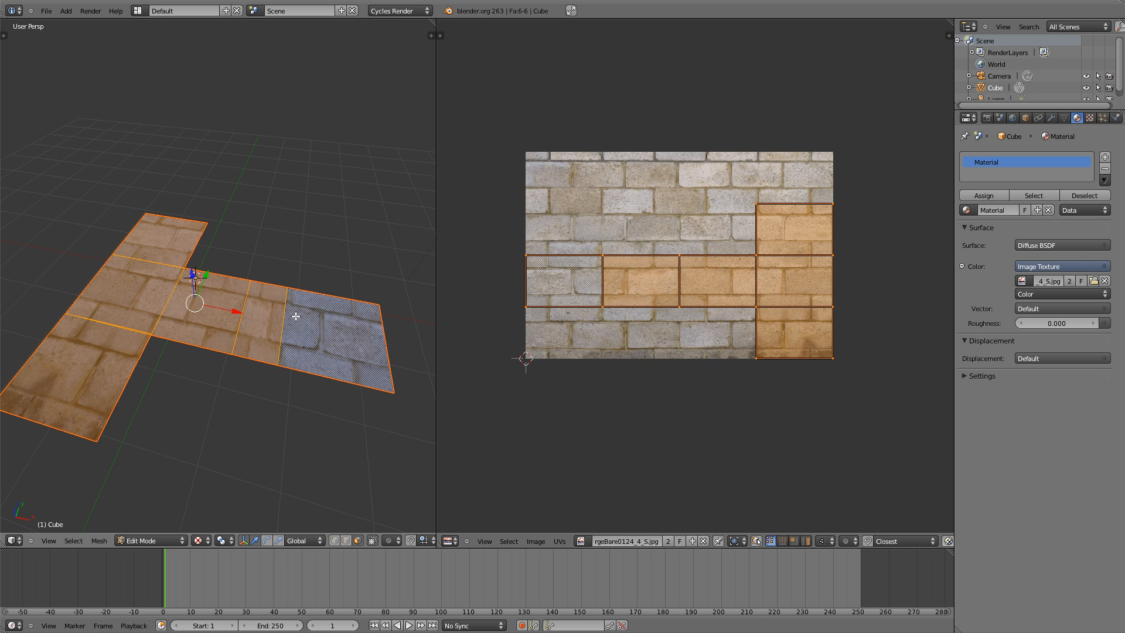
shift+middle_drag(248, 324, 322, 322)
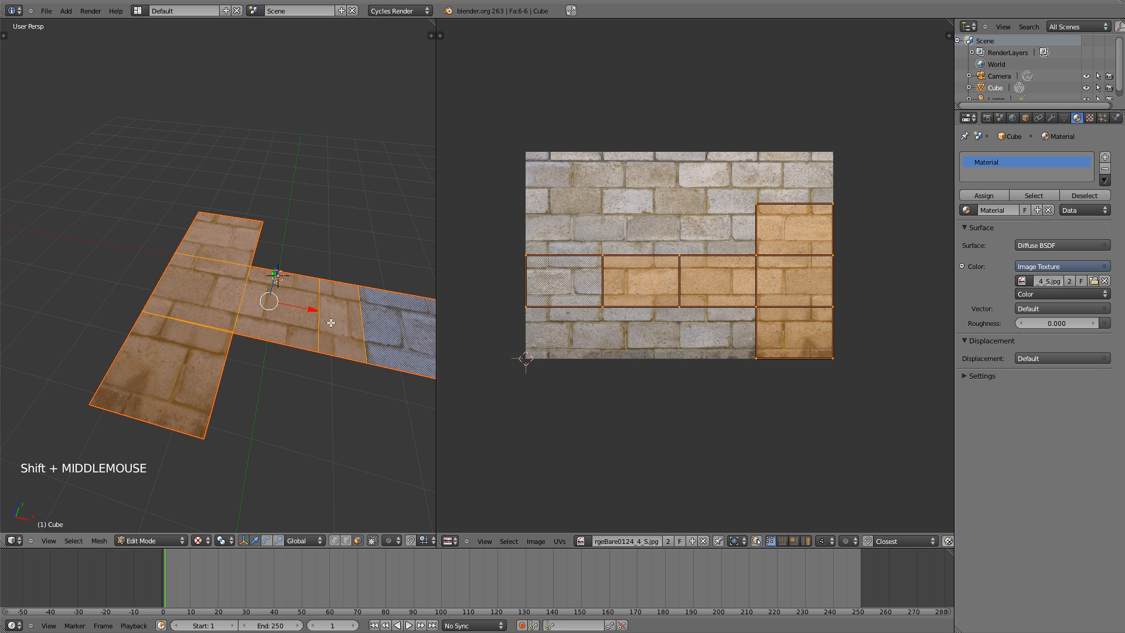
- Enable image painting on the brick texture and set the TexDraw brush colour to light green
click(543, 542)
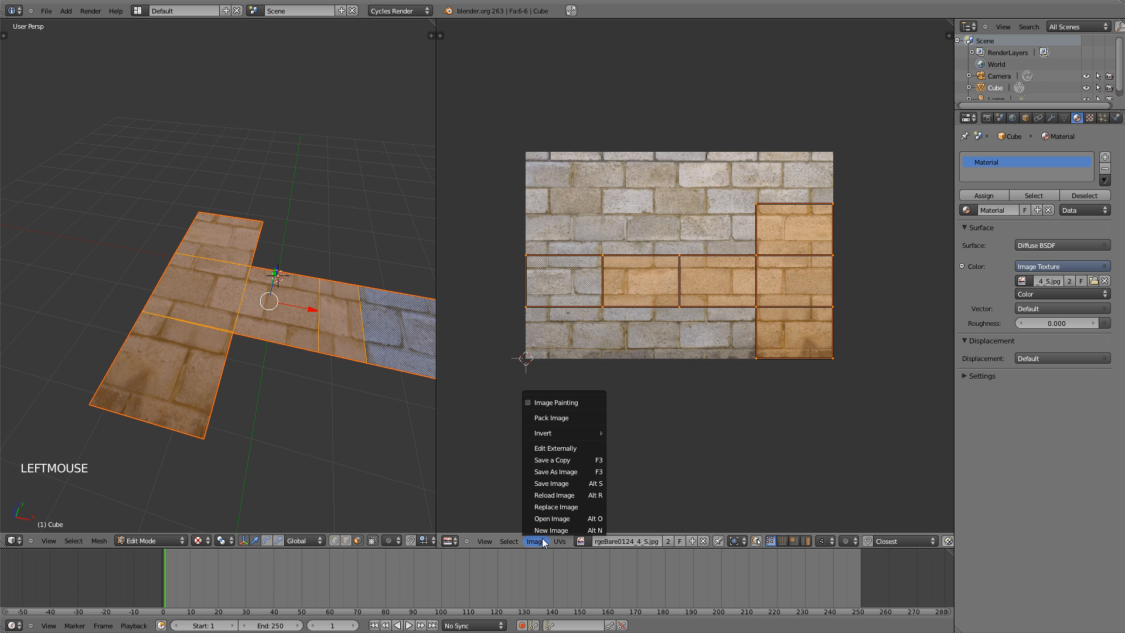
click(566, 407)
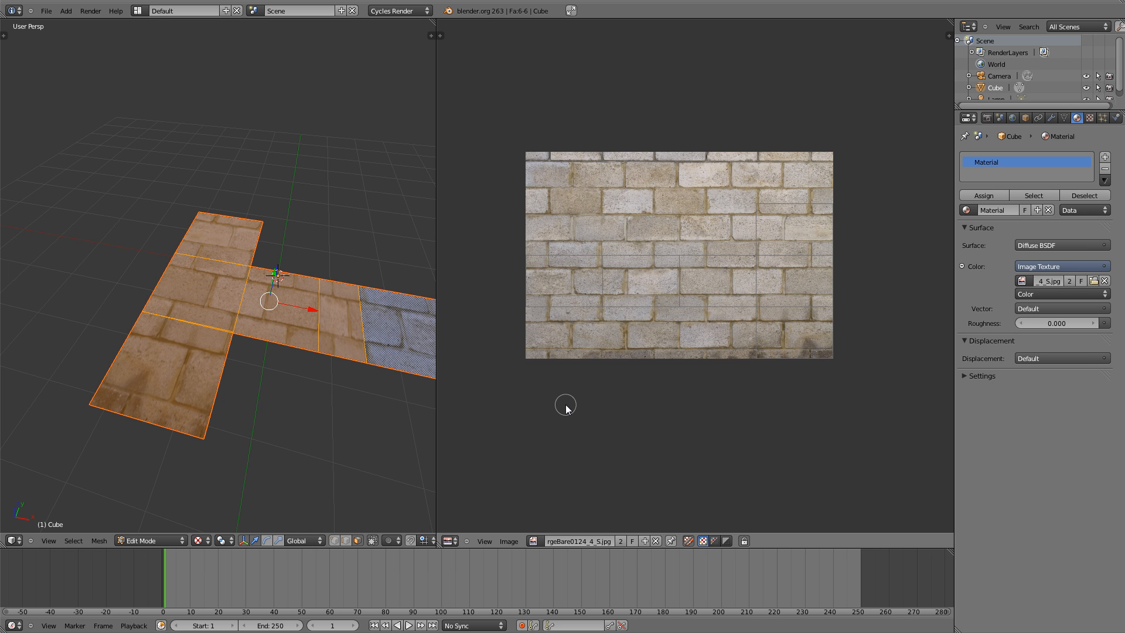
key(n)
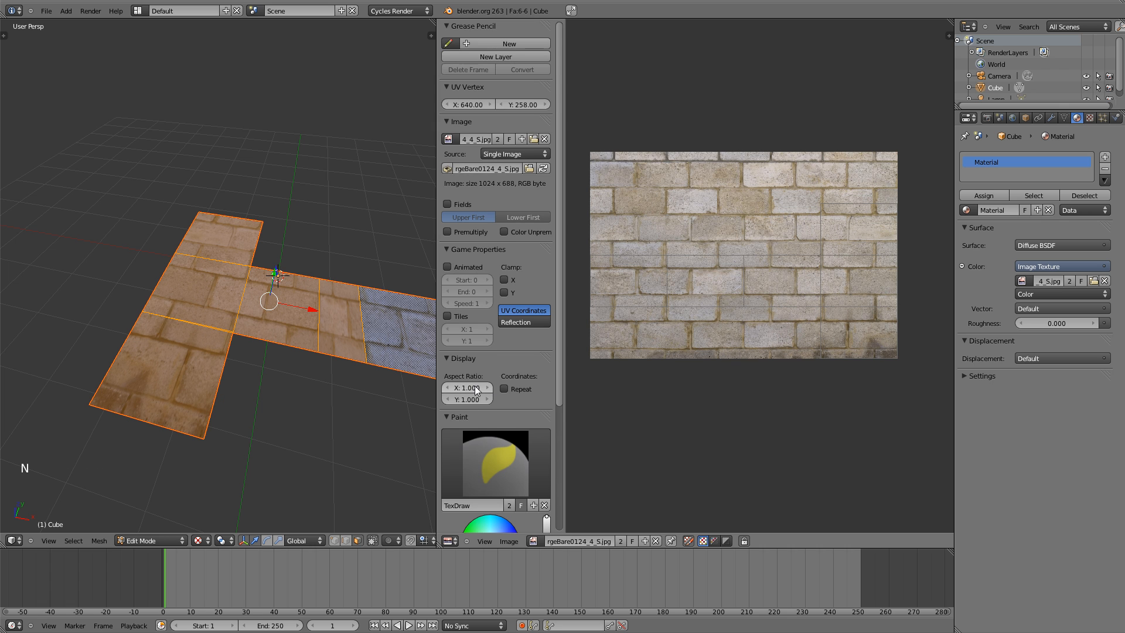
scroll(475, 387, down, 4)
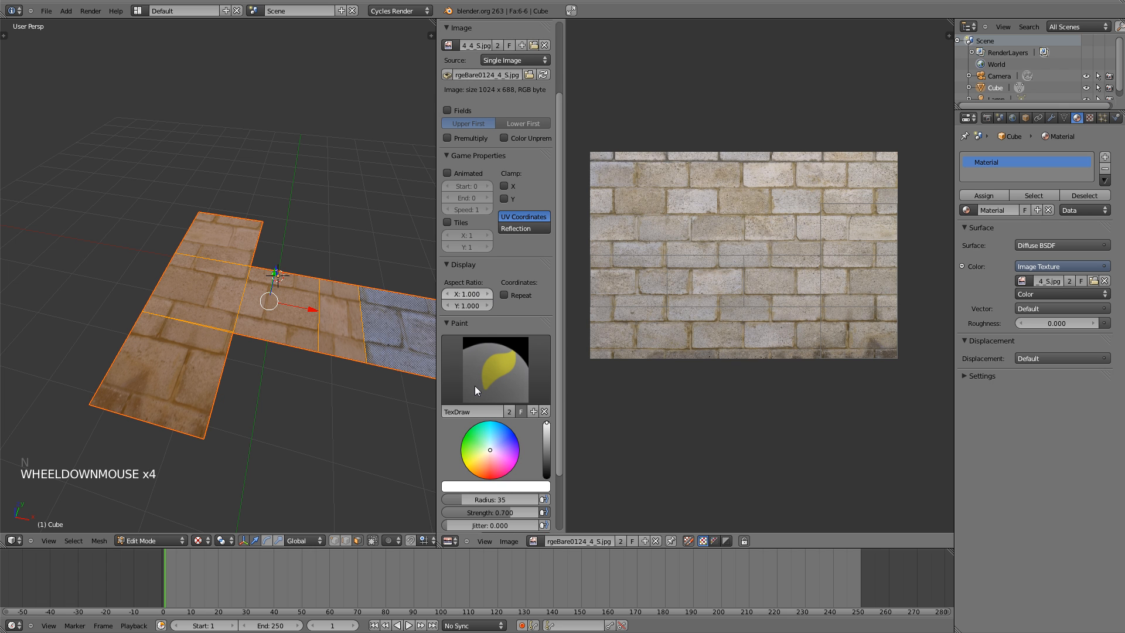
click(476, 441)
- Paint a looped stroke and a curved stroke on the brick image over the first two faces of the horizontal UV strip
mouse_move(627, 284)
mouse_down()
mouse_move(644, 281)
mouse_move(648, 263)
mouse_move(628, 264)
mouse_move(614, 291)
mouse_up()
drag(702, 271, 713, 292)
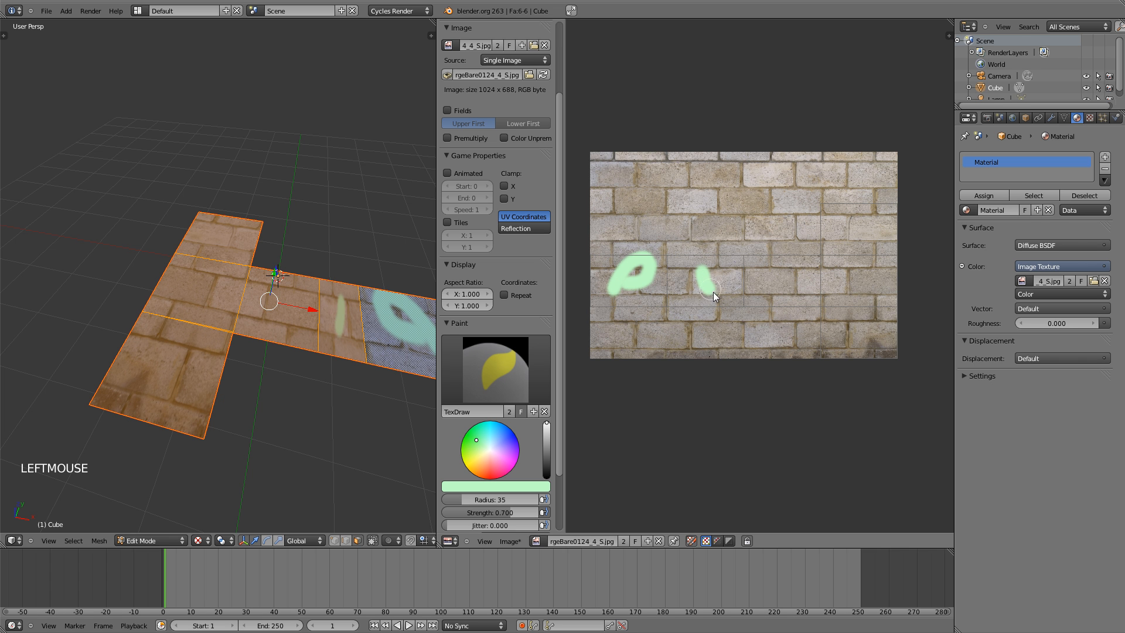
mouse_move(281, 276)
middle_down()
mouse_move(317, 309)
mouse_move(278, 262)
middle_up()
- Undo the face selections, flattening and wall rotations until the unfolded mesh is a closed cube again
key(ctrl+z)
key(ctrl+z)
key(ctrl+z)
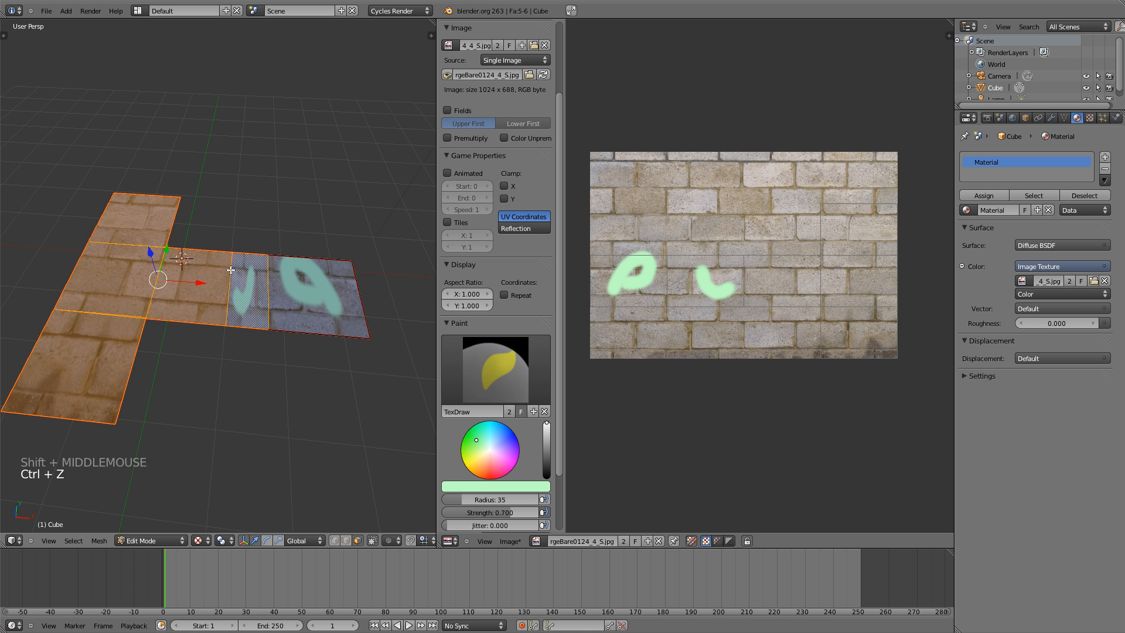
key(ctrl+z)
key(ctrl+z)
key(ctrl+z)
key(ctrl+z)
key(ctrl+z)
key(ctrl+z)
key(ctrl+z)
key(ctrl+z)
key(ctrl+z)
key(ctrl+z)
key(ctrl+z)
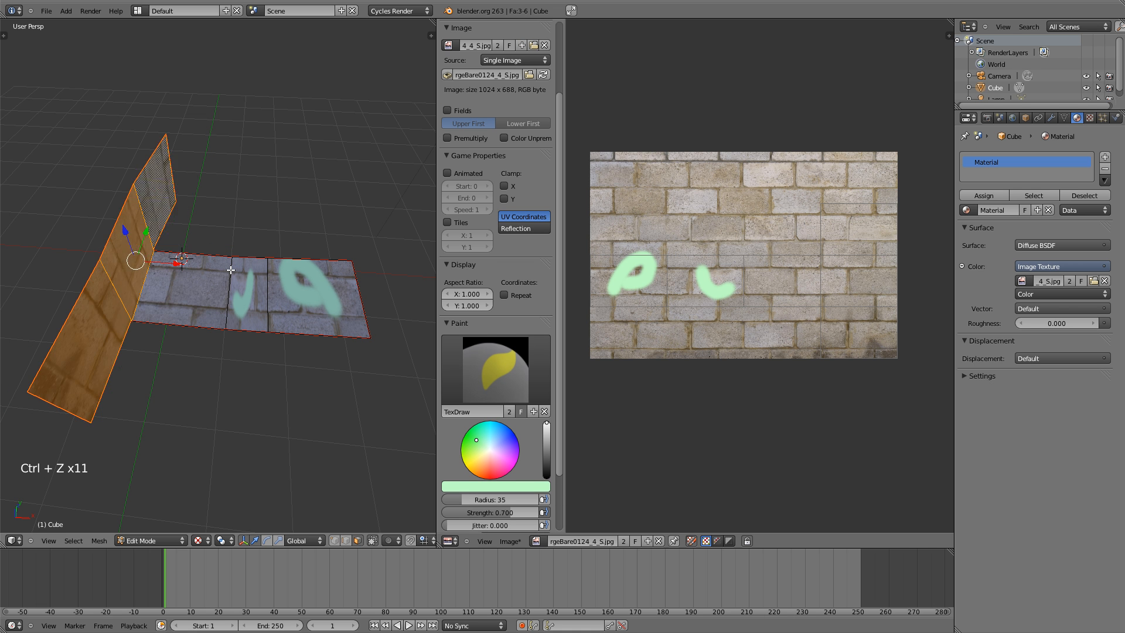
key(ctrl+z)
key(ctrl+z)
key(ctrl+z)
key(ctrl+z)
key(ctrl+z)
key(ctrl+z)
key(ctrl+z)
key(ctrl+z)
key(ctrl+z)
key(ctrl+z)
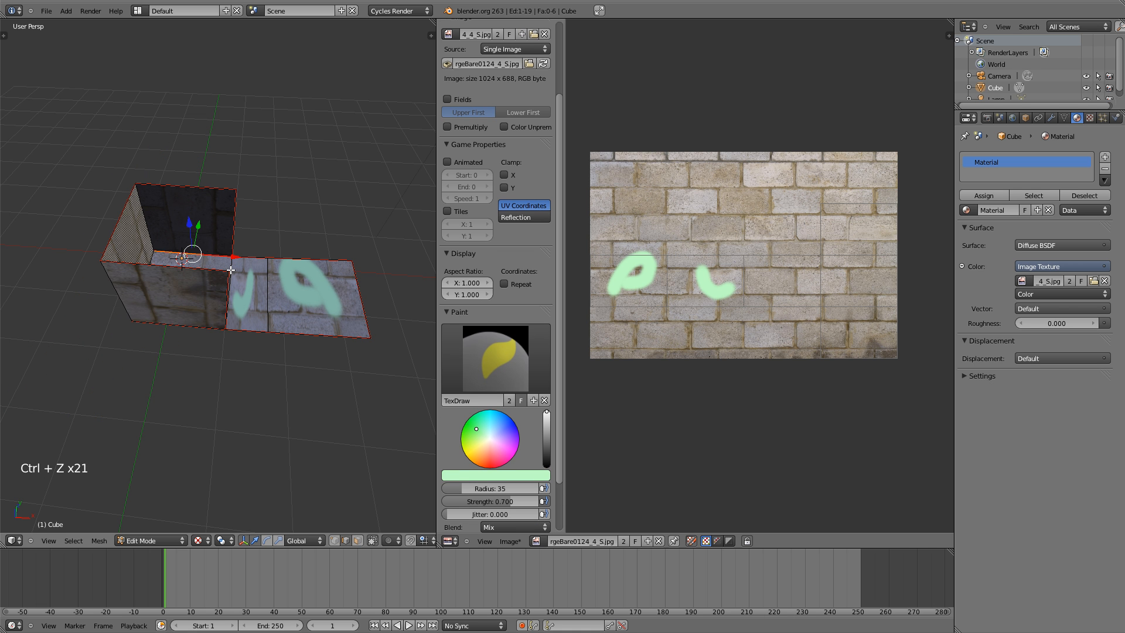
key(ctrl+z)
key(ctrl+z)
key(ctrl+z)
- Select the whole cube and clear all of its seams
key(a)
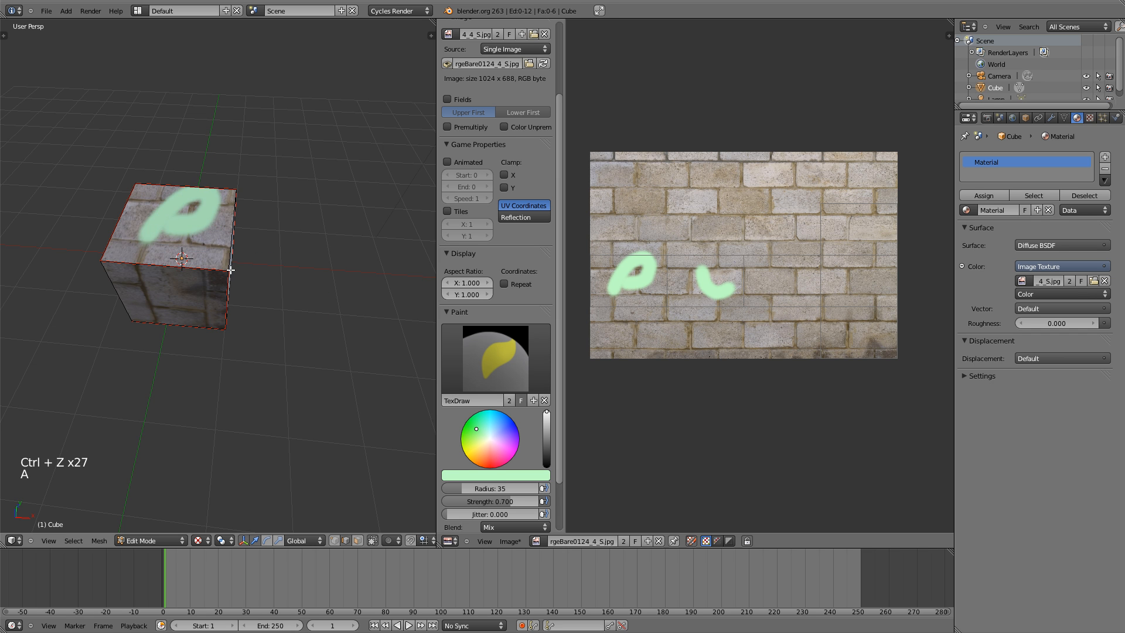
key(a)
key(ctrl+e)
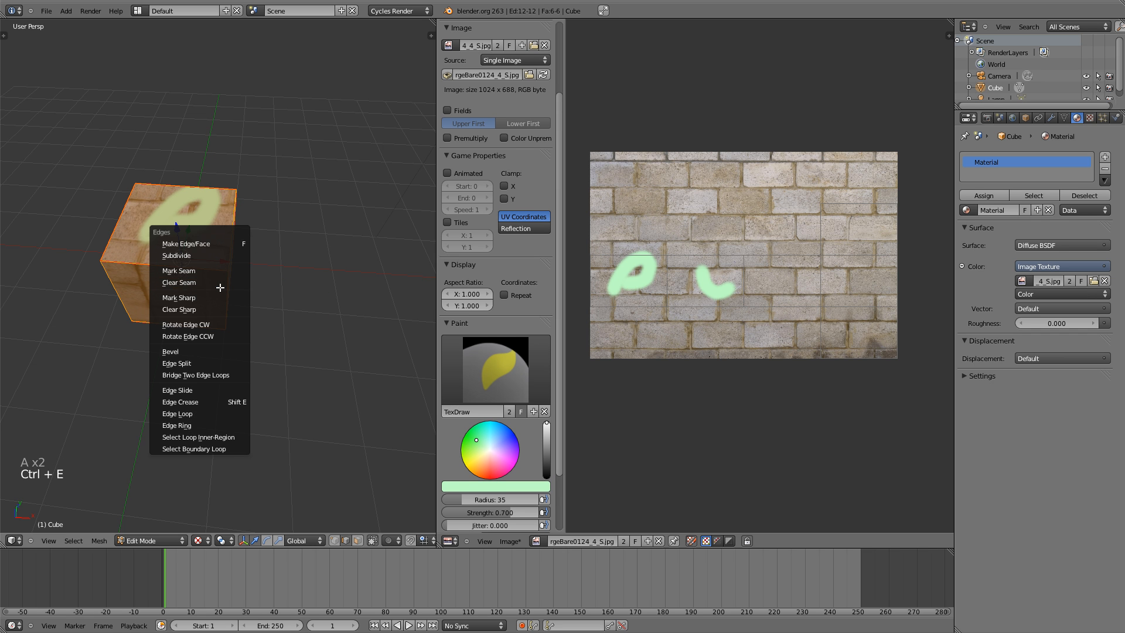
click(222, 283)
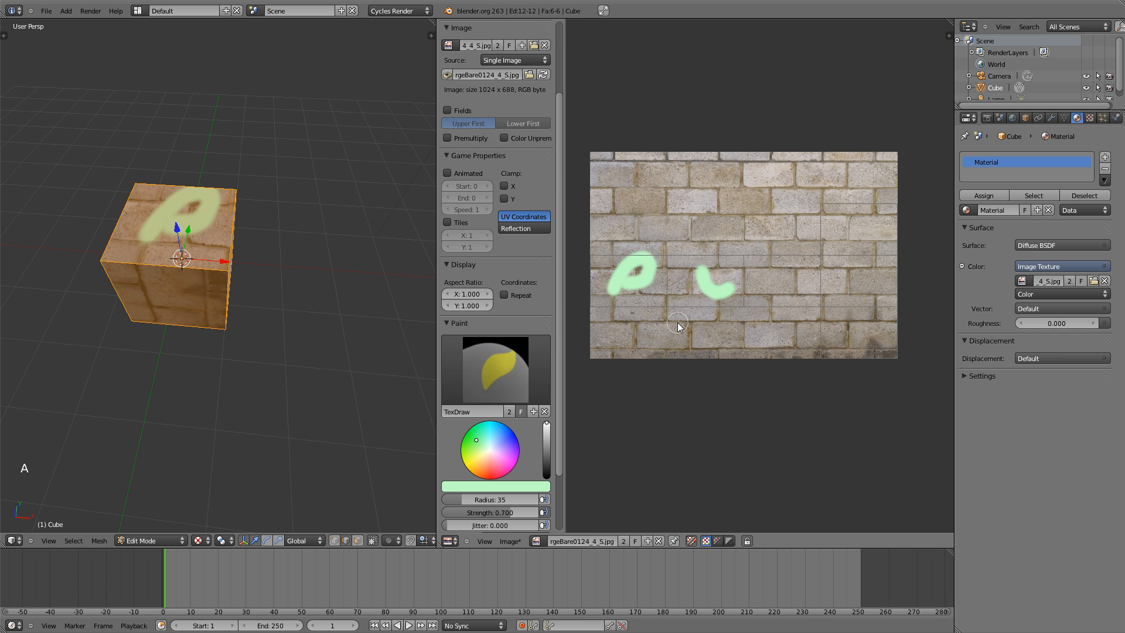
- Undo the two green brush strokes on the brick image and turn image painting off to show the UV layout
key(ctrl+z)
key(ctrl+z)
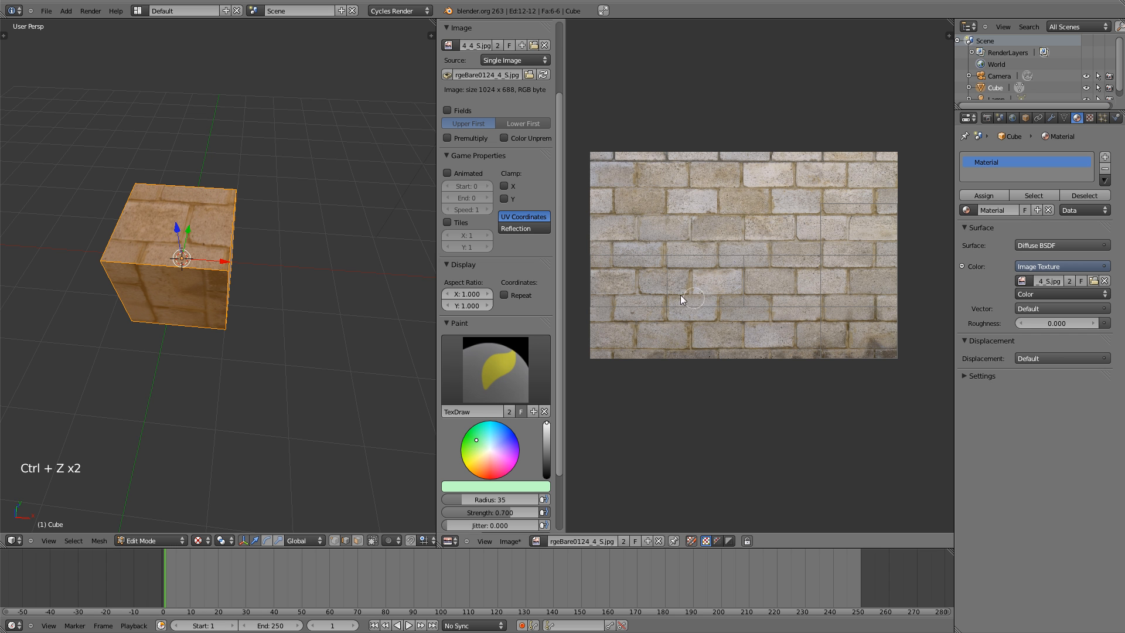
middle_drag(270, 289, 253, 257)
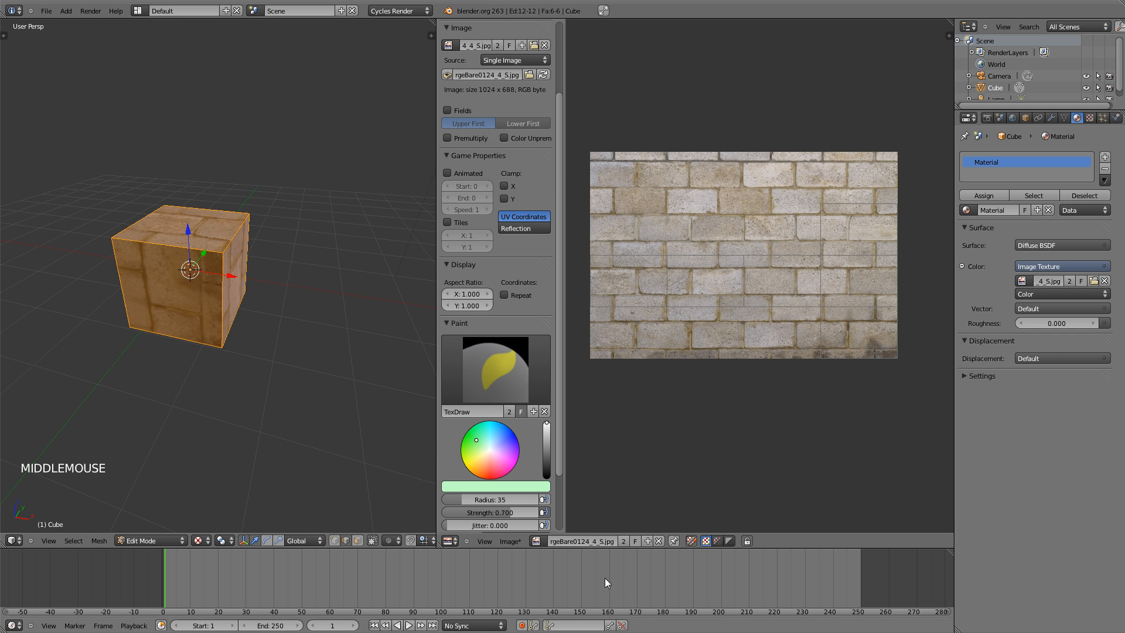
click(510, 541)
click(510, 390)
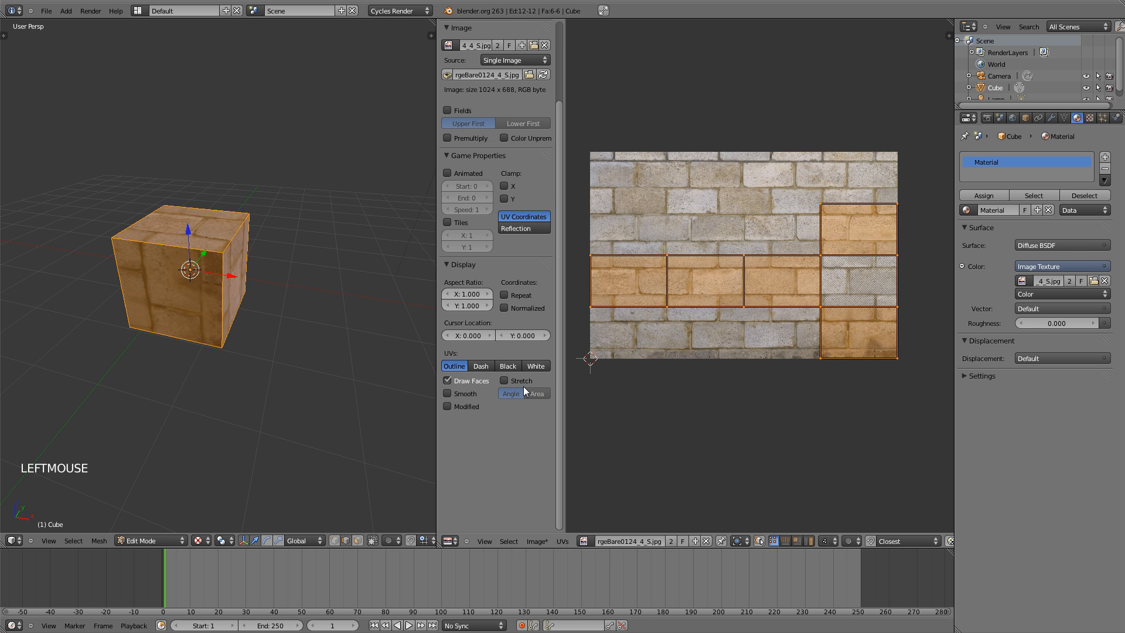
- Reset the cube's UV mapping so each face uses the full brick image, and inspect the cube's sides
middle_drag(212, 269, 253, 271)
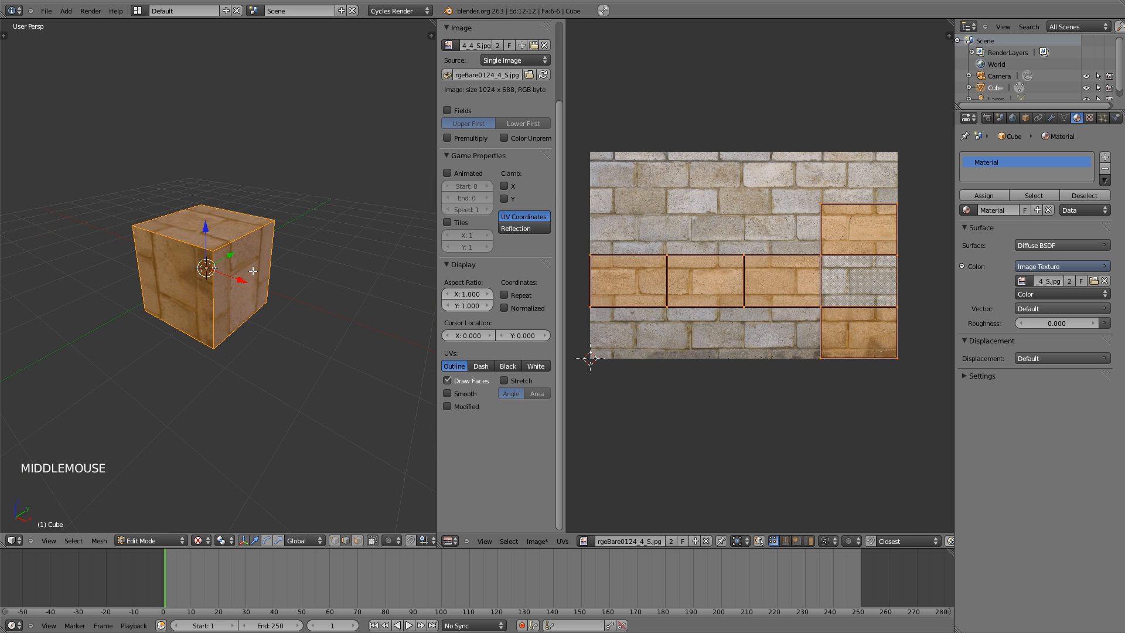
key(u)
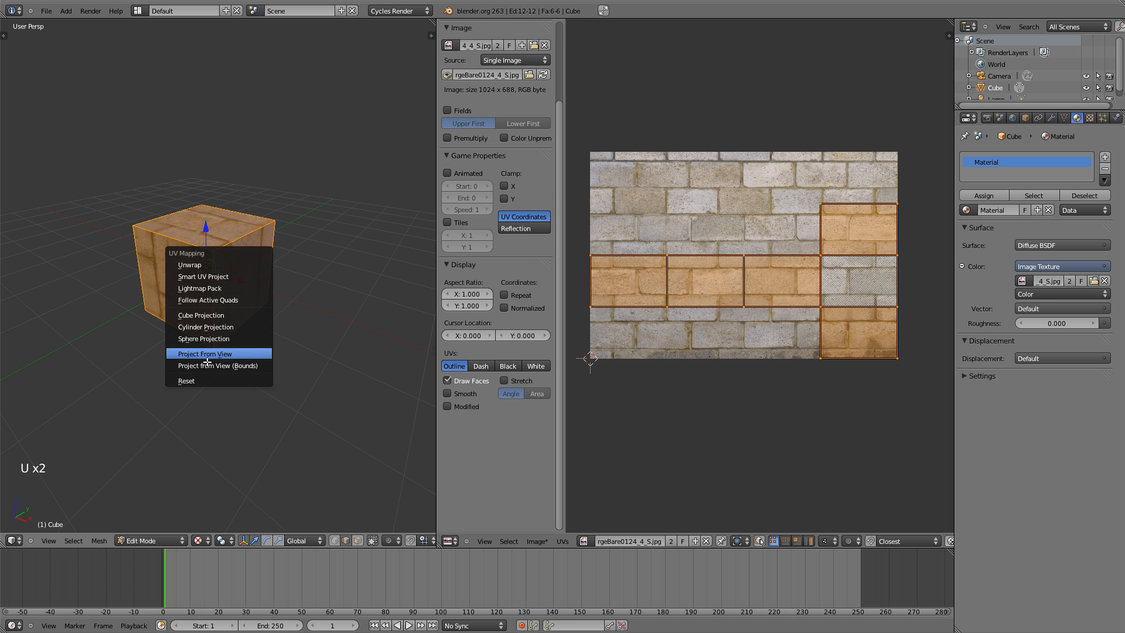
click(201, 379)
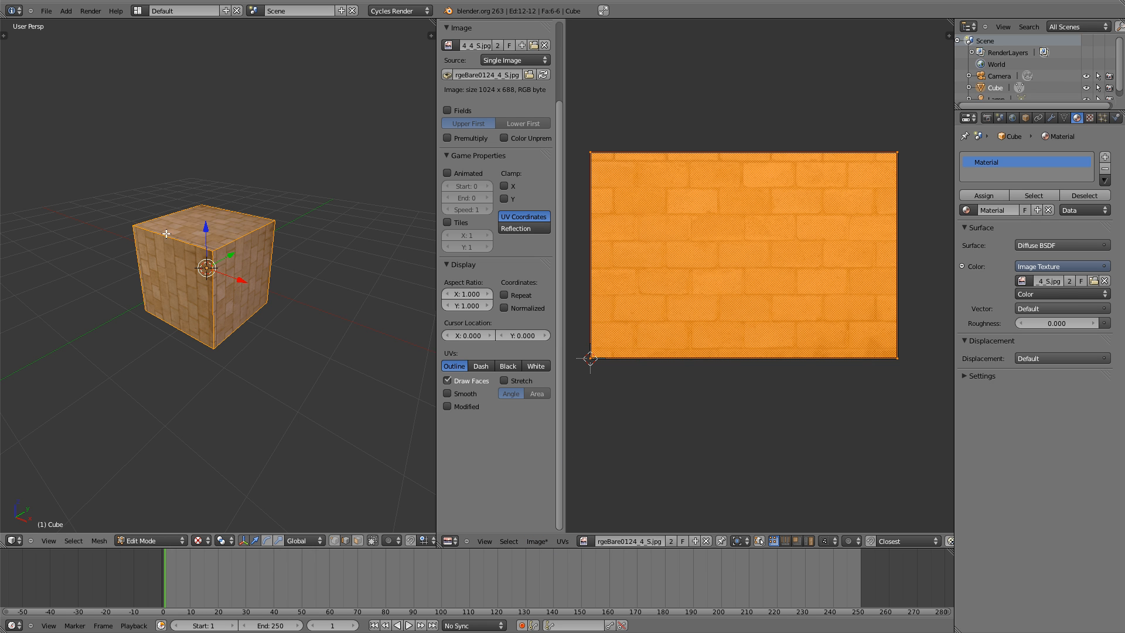
scroll(224, 234, up, 2)
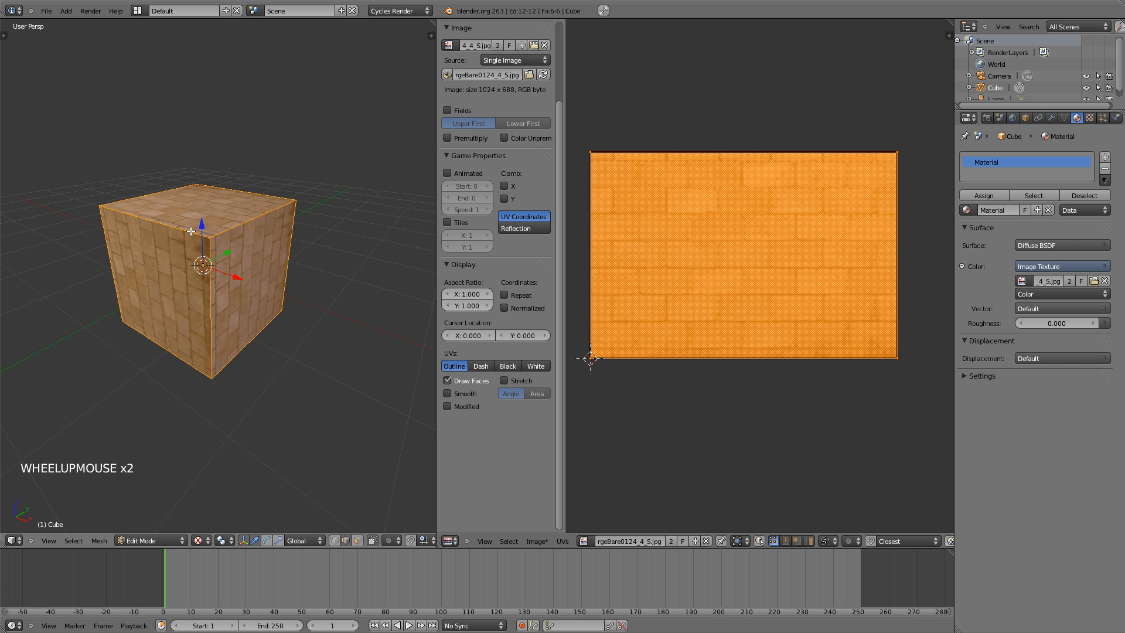
middle_drag(327, 248, 345, 269)
scroll(344, 263, down, 1)
middle_drag(287, 307, 280, 282)
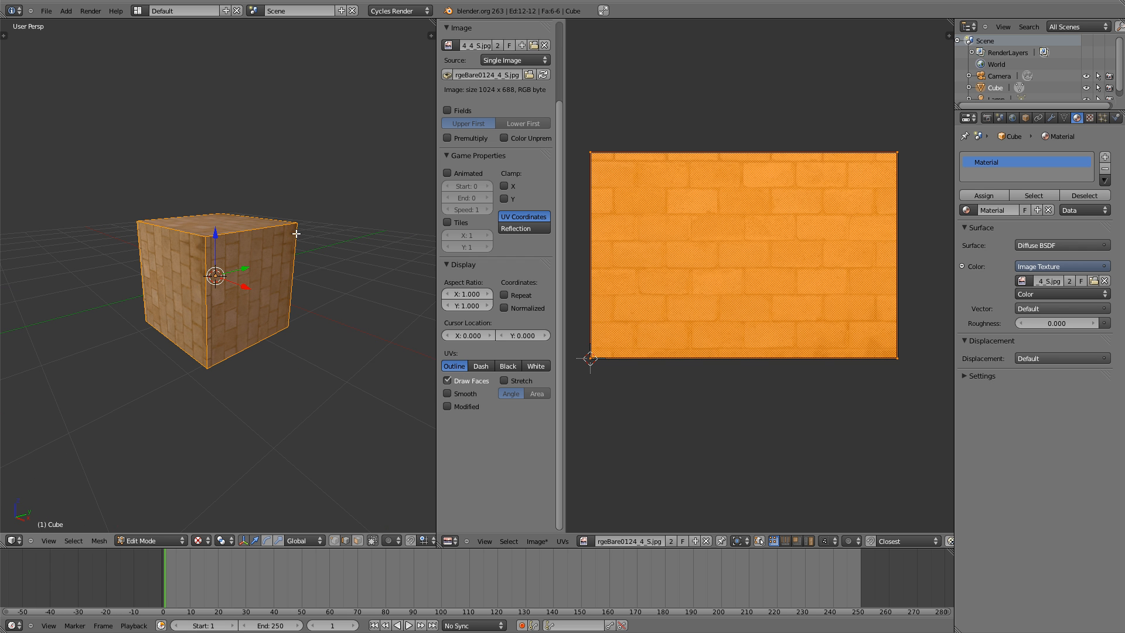
- Turn image painting on, paint a large light green looped stroke across the brick image and inspect it on the cube's faces
click(538, 541)
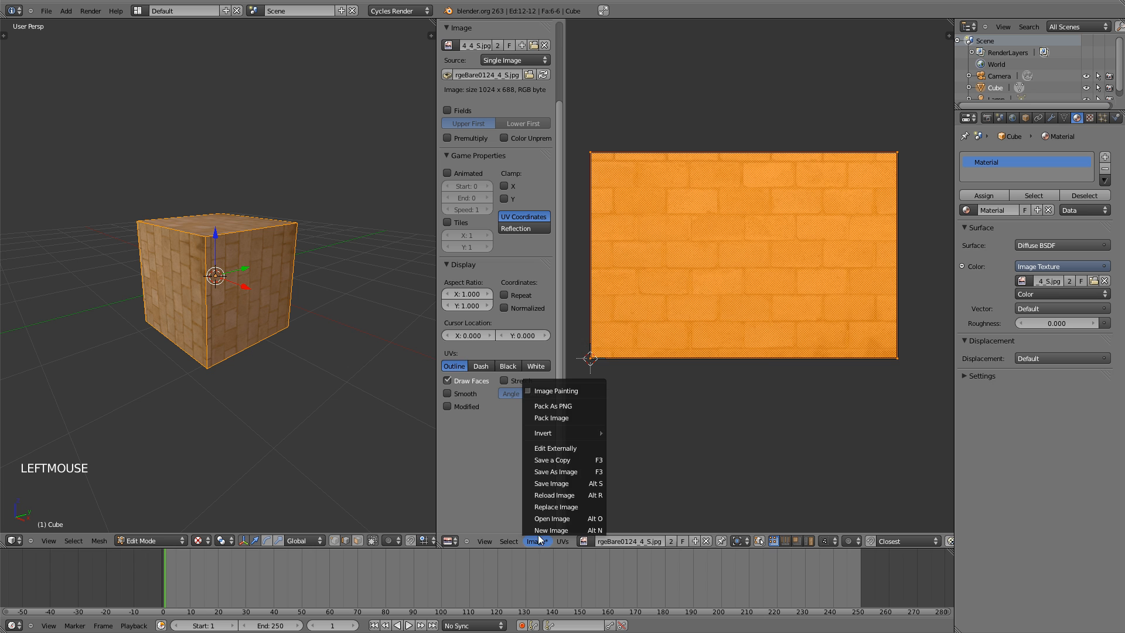
click(568, 396)
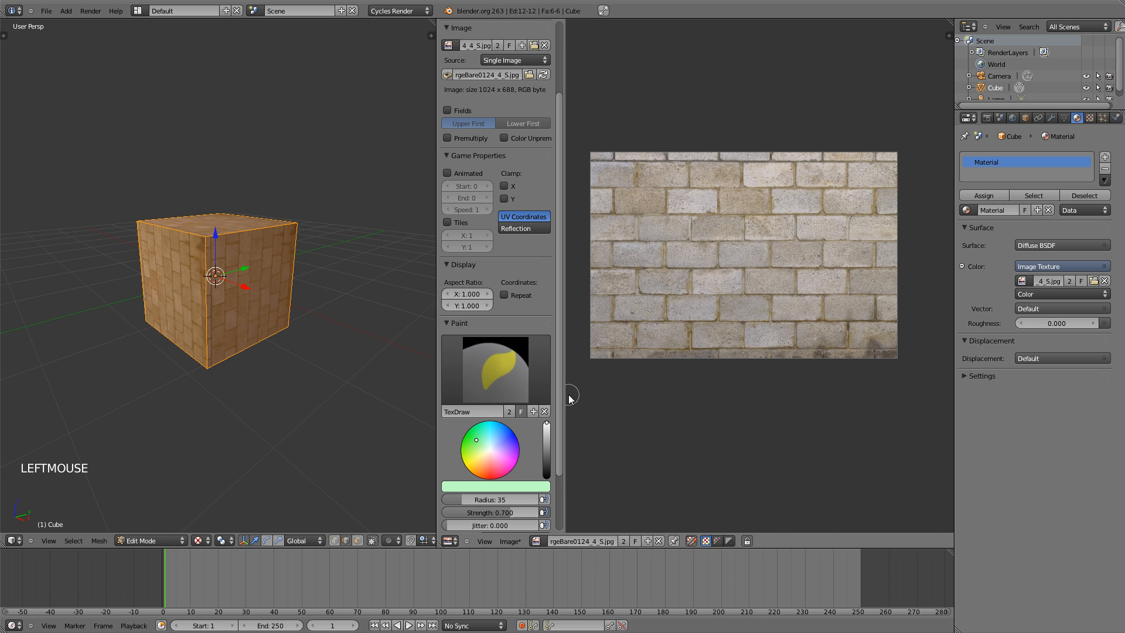
click(658, 200)
mouse_move(775, 256)
mouse_down()
mouse_move(796, 210)
mouse_move(665, 281)
mouse_move(646, 333)
mouse_up()
mouse_move(215, 302)
middle_down()
mouse_move(311, 308)
mouse_move(326, 283)
middle_up()
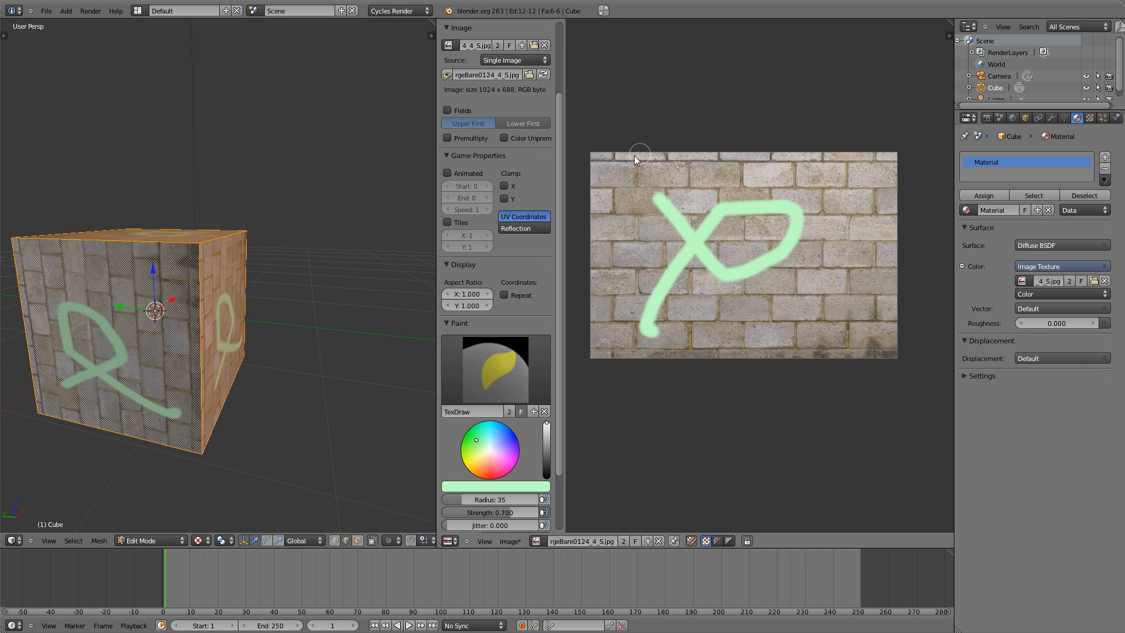
scroll(160, 323, down, 2)
mouse_move(241, 359)
middle_down()
mouse_move(212, 281)
mouse_move(172, 313)
middle_up()
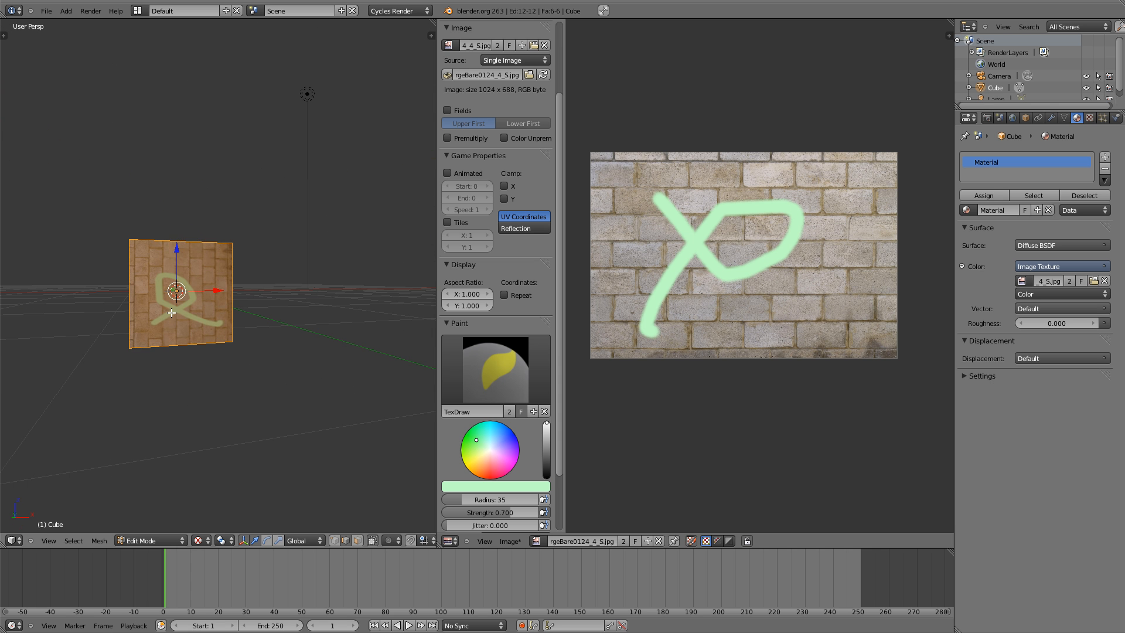
middle_drag(188, 274, 228, 295)
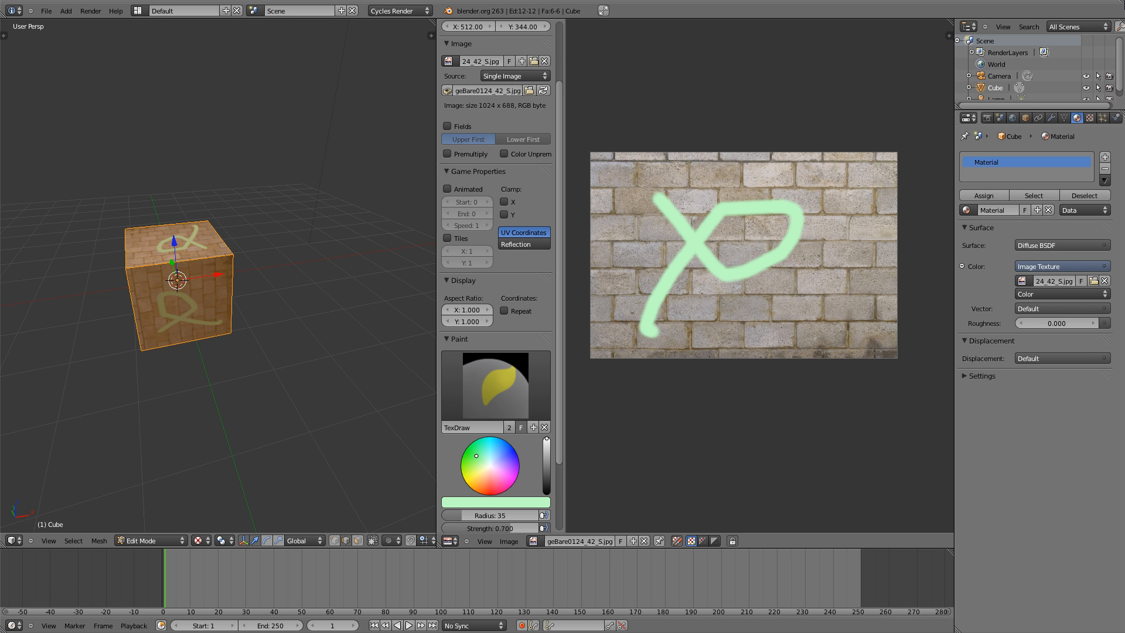
- Turn image painting off, hide the image properties and widen the 3D view beside the UV editor
click(506, 543)
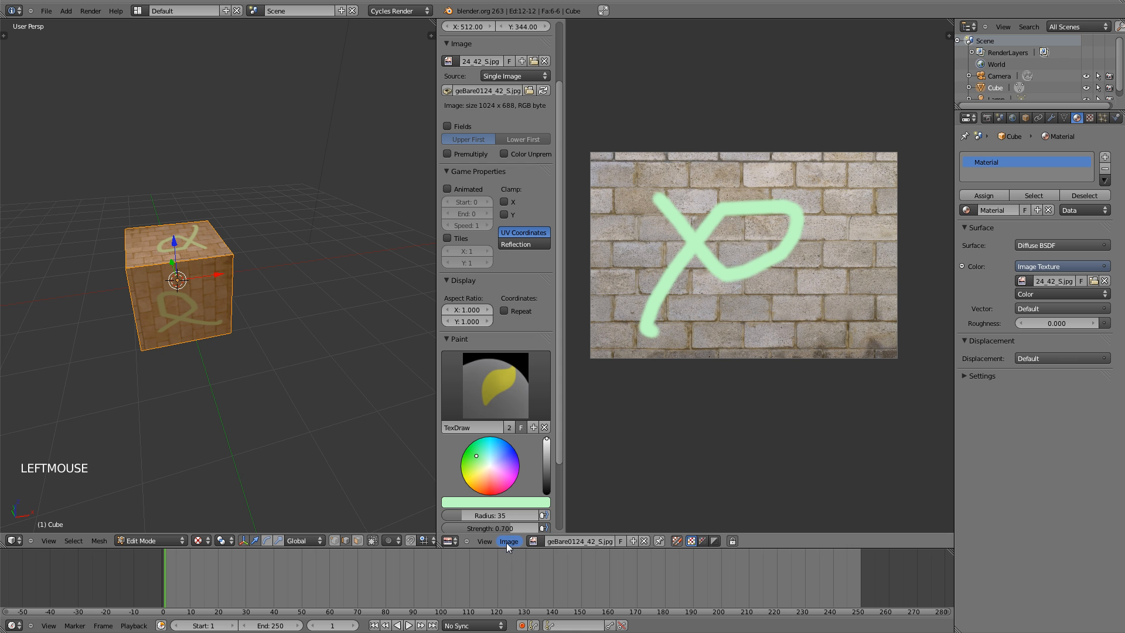
click(507, 542)
click(520, 405)
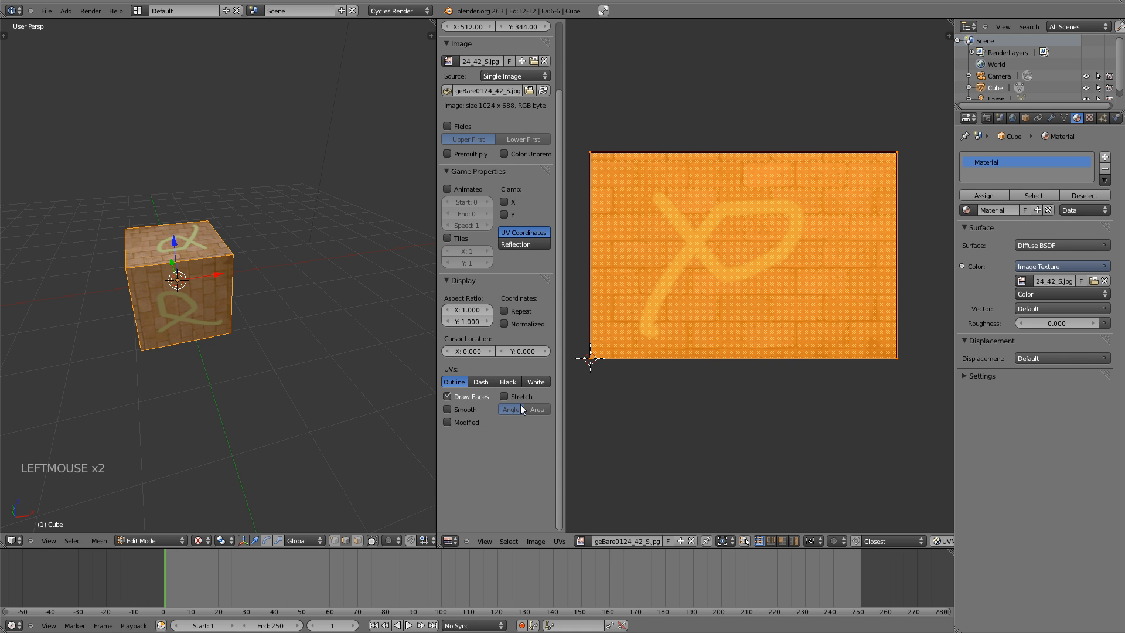
key(n)
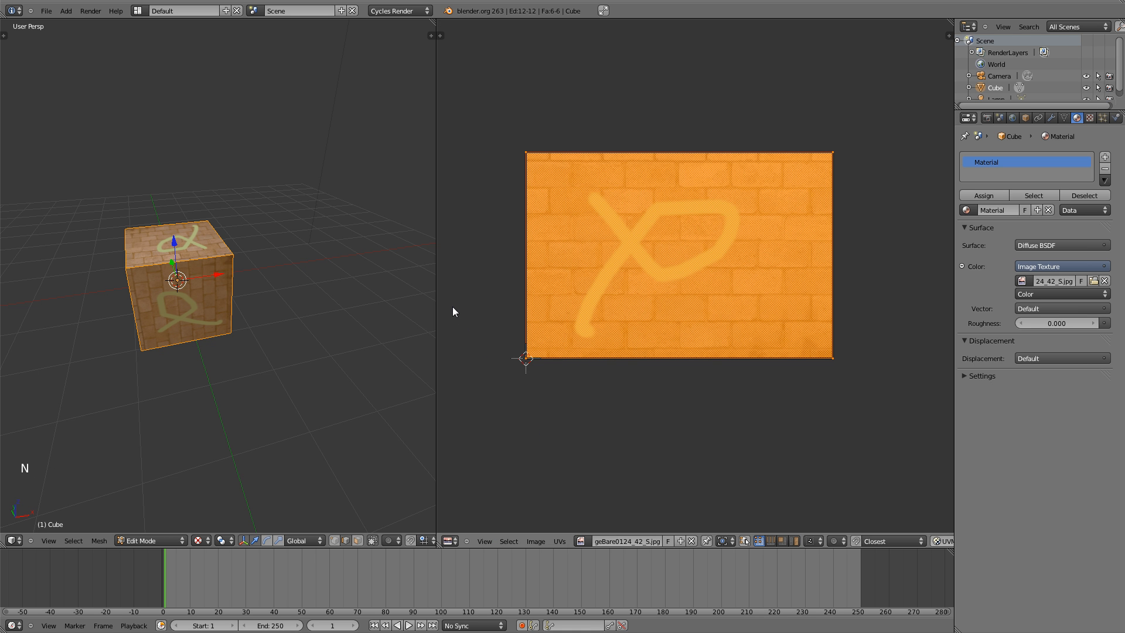
drag(438, 304, 505, 303)
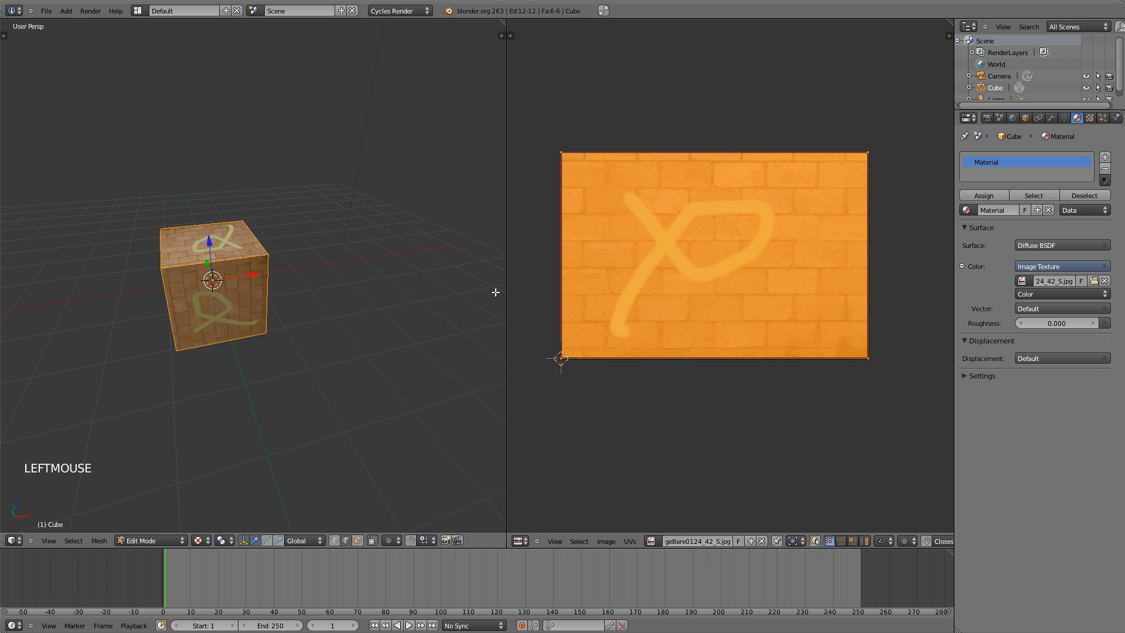
- Leave Edit Mode, delete the cube and add a Monkey mesh in its place
key(Tab)
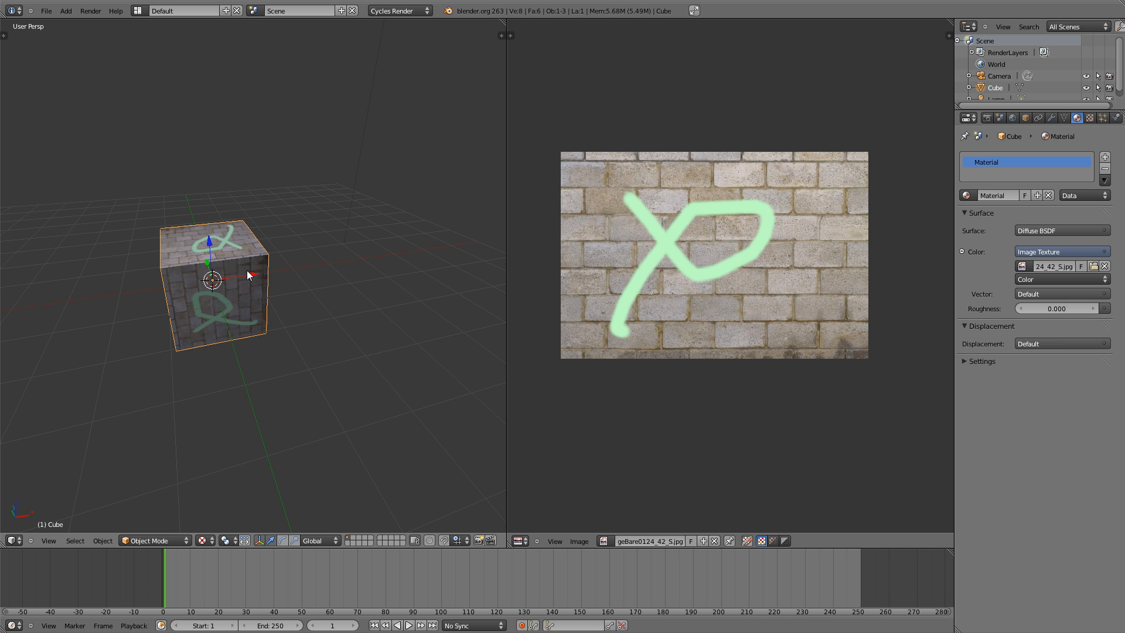
key(x)
click(247, 271)
scroll(247, 270, down, 1)
key(shift+a)
mouse_move(248, 270)
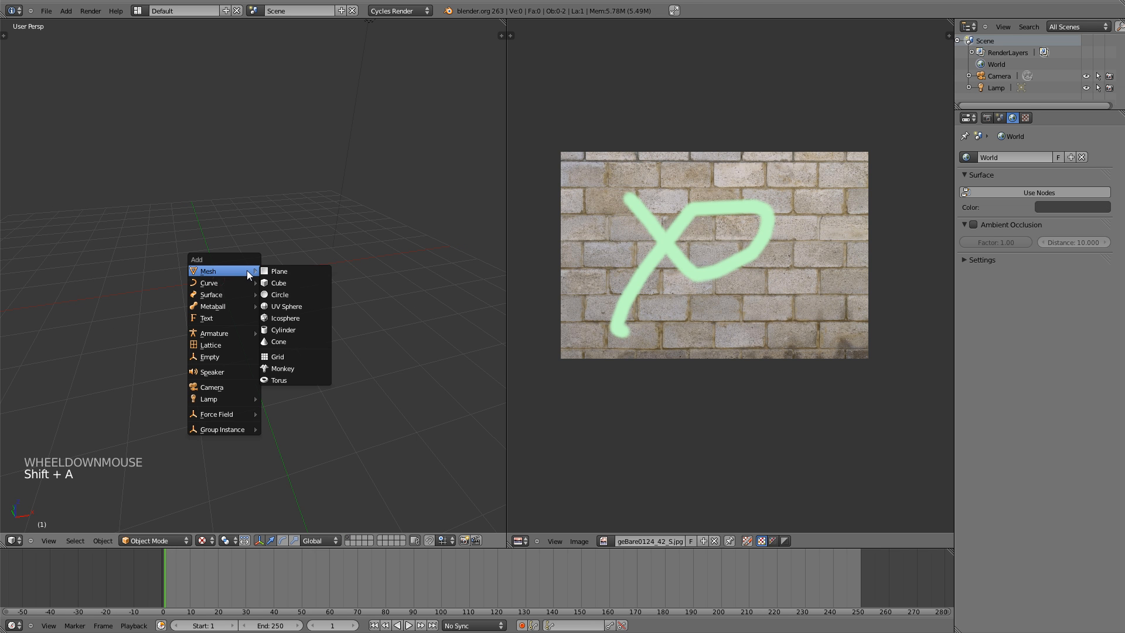
click(293, 368)
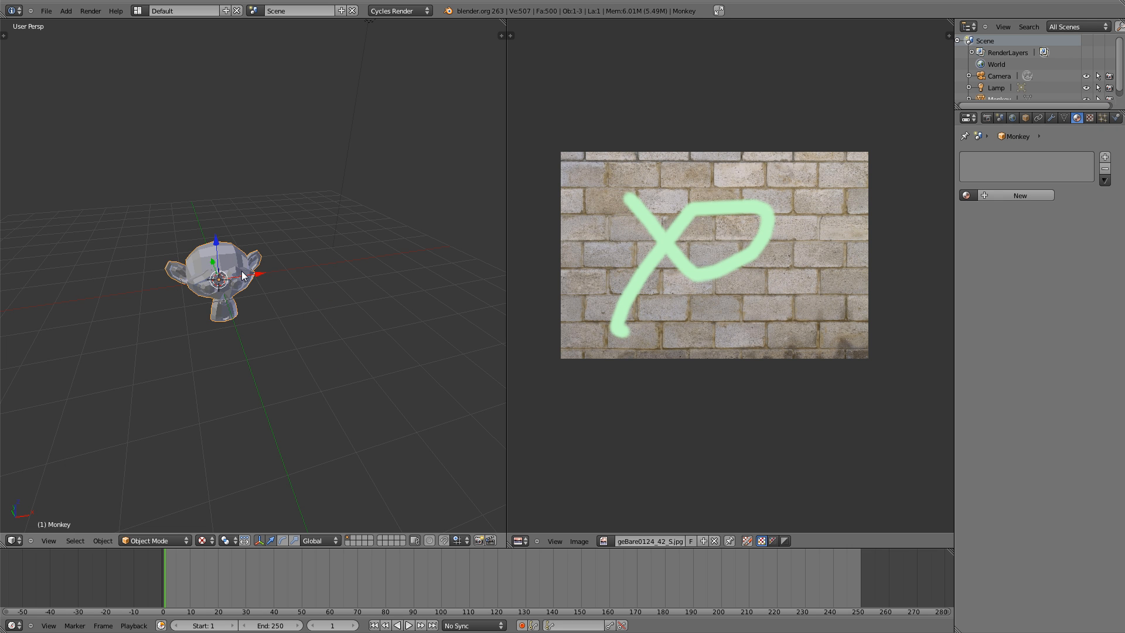
- Move the monkey head up above the 3D cursor and try a free trackball rotation of it
key(g)
click(241, 242)
key(r)
key(r)
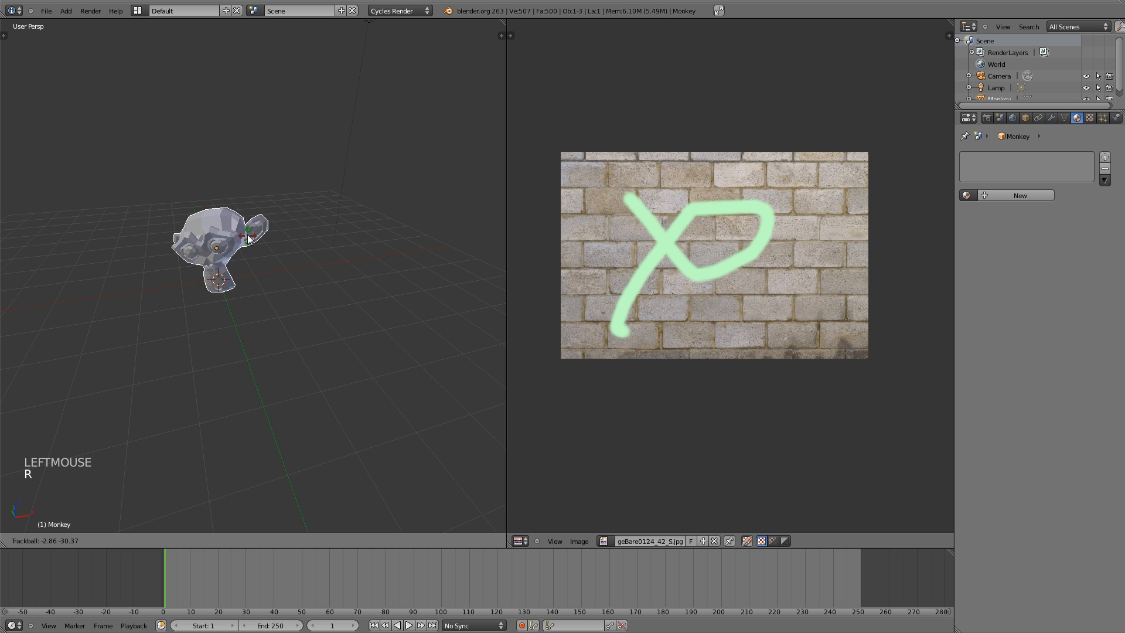
right_click(255, 233)
scroll(263, 234, up, 1)
shift+middle_drag(263, 234, 294, 249)
scroll(305, 276, up, 2)
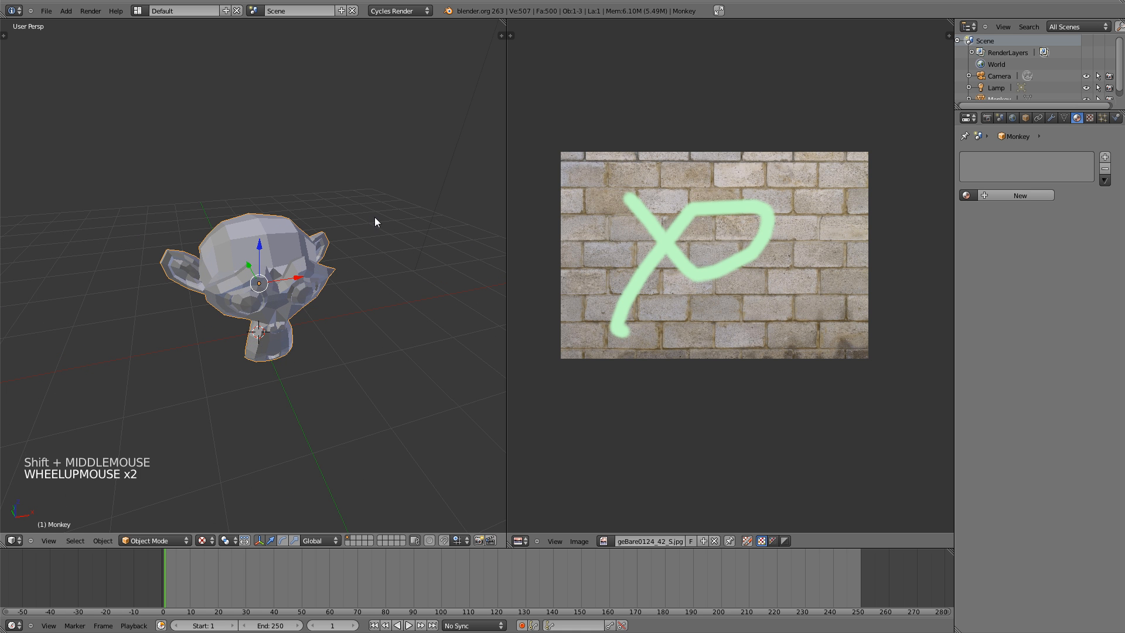
- Create a new material for the monkey and set its diffuse color to an Image Texture
click(1010, 193)
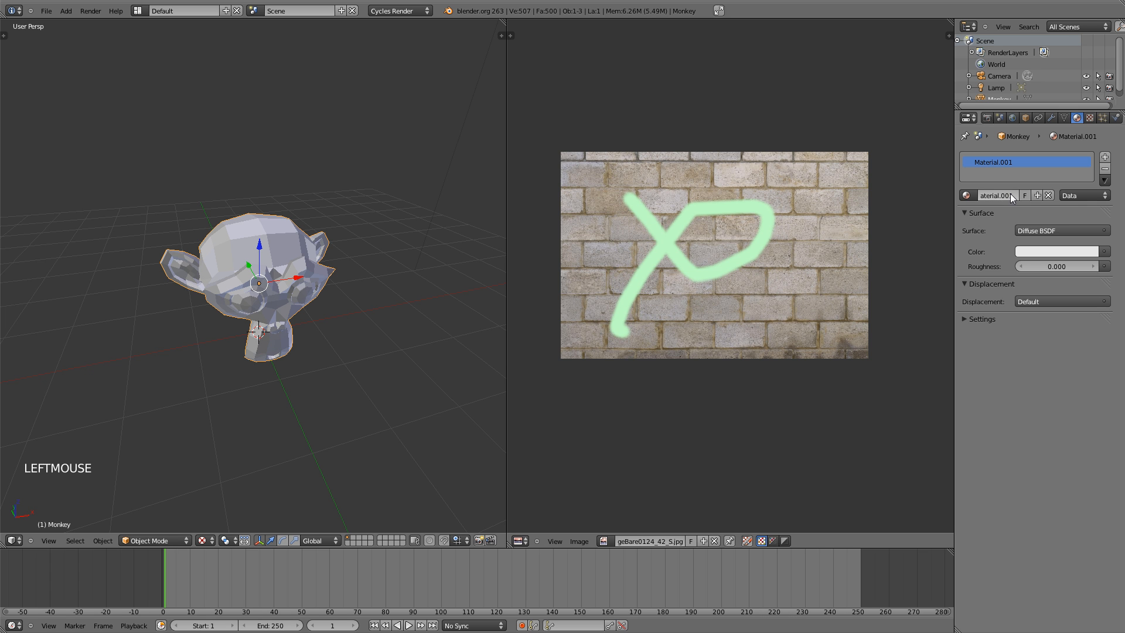
click(1104, 253)
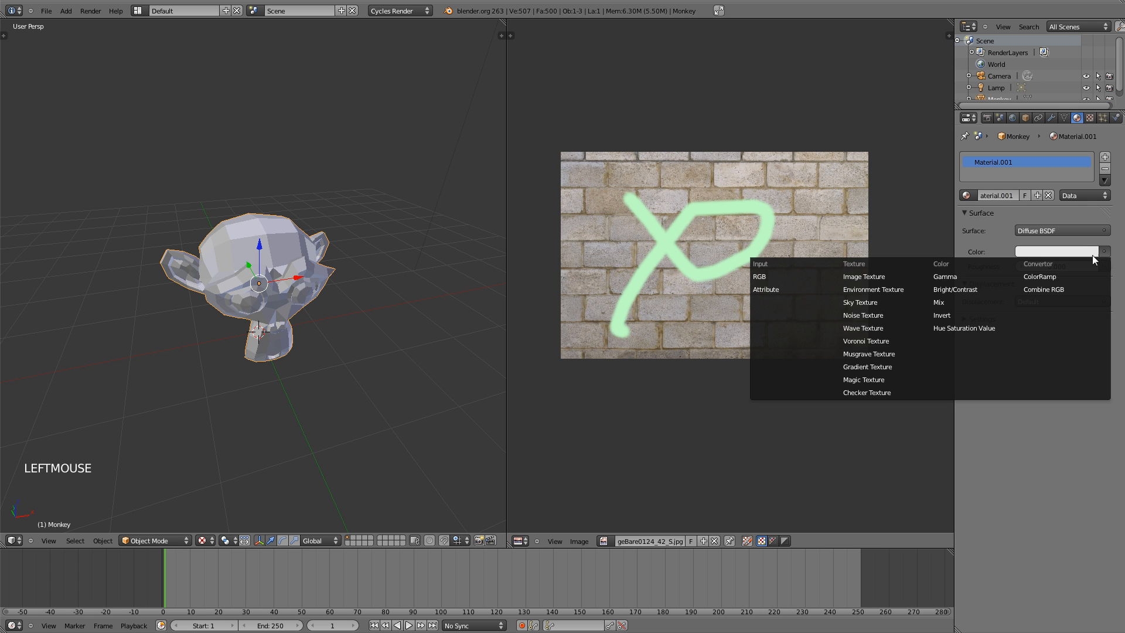
click(878, 278)
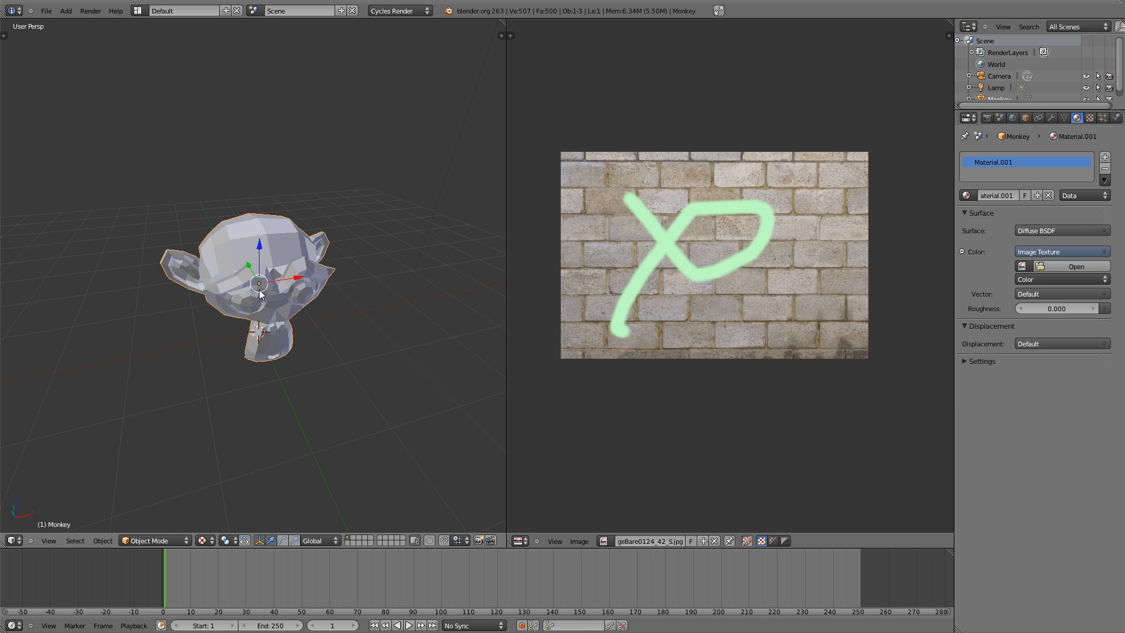
- Unwrap the whole monkey mesh in Edit Mode with the plain Unwrap method
key(Tab)
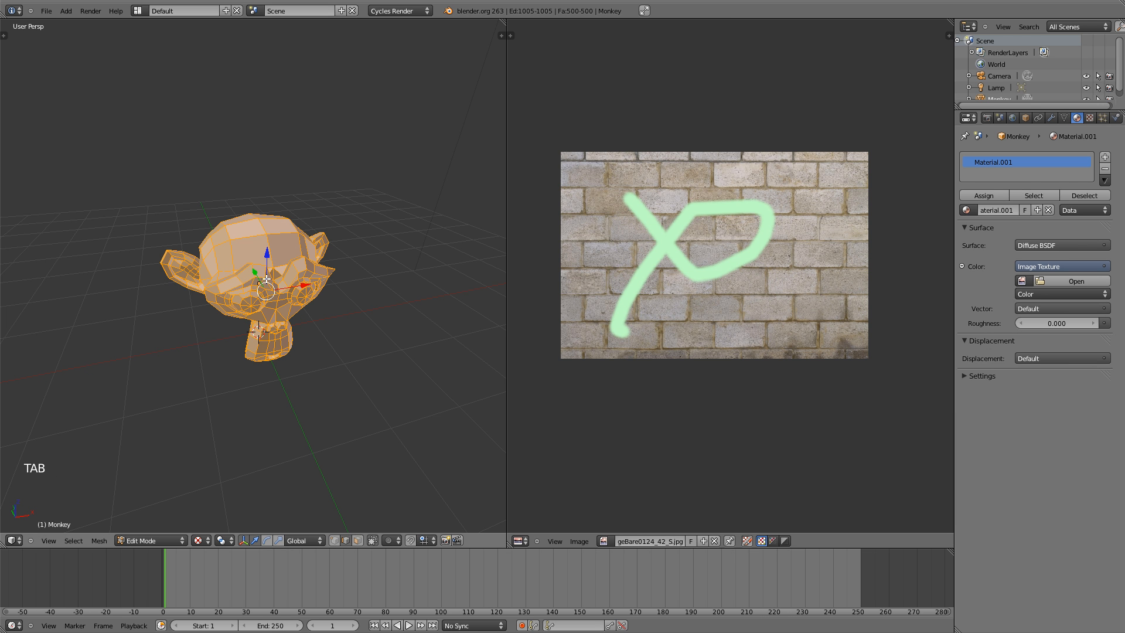
key(u)
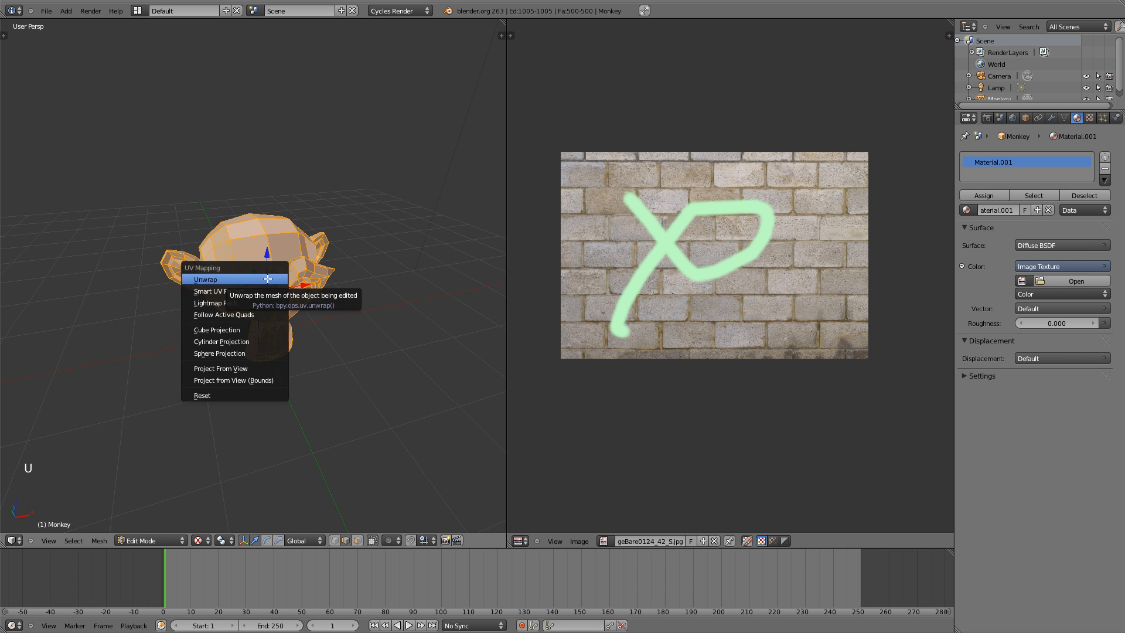
click(268, 279)
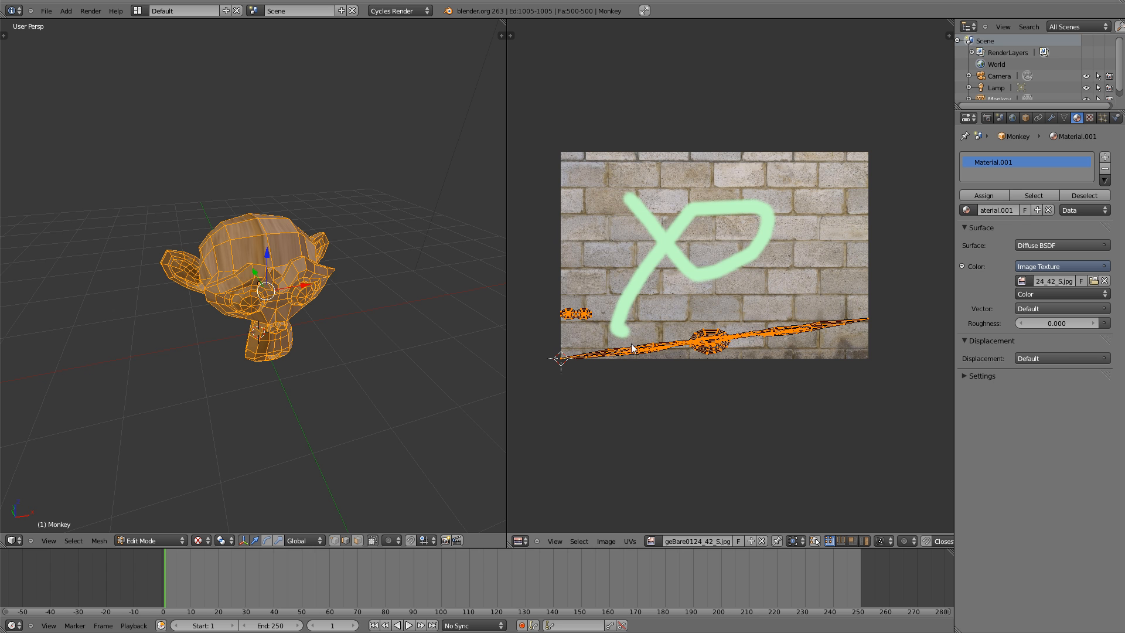
- Create a new 1024 x 1024 image named untitled with UV Test Grid enabled and use it as the material's image texture
click(606, 541)
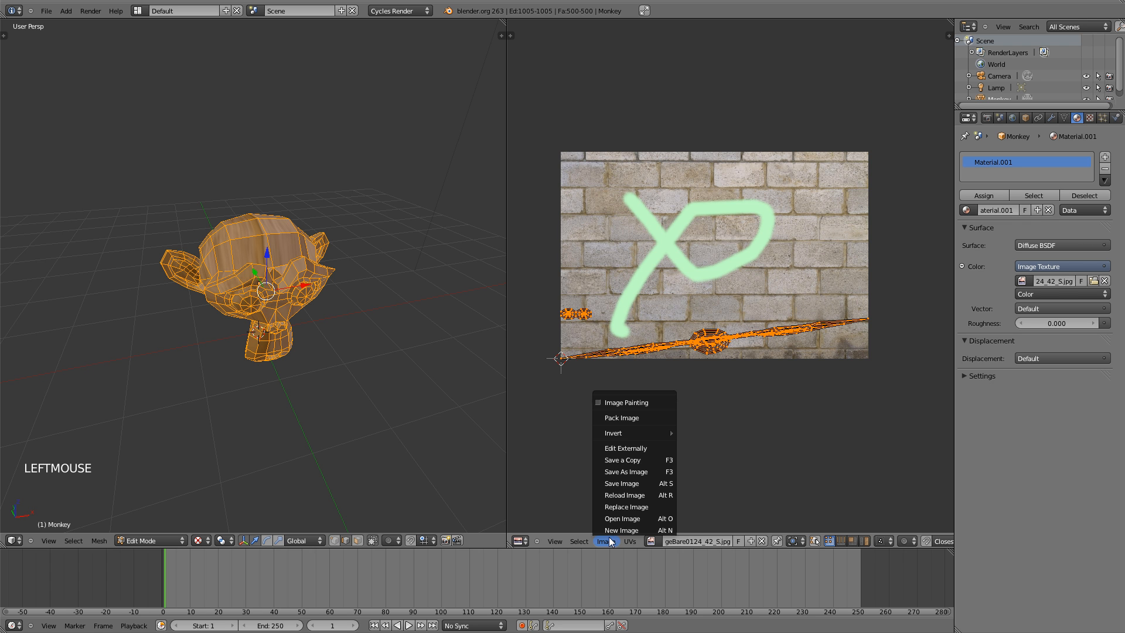
click(617, 530)
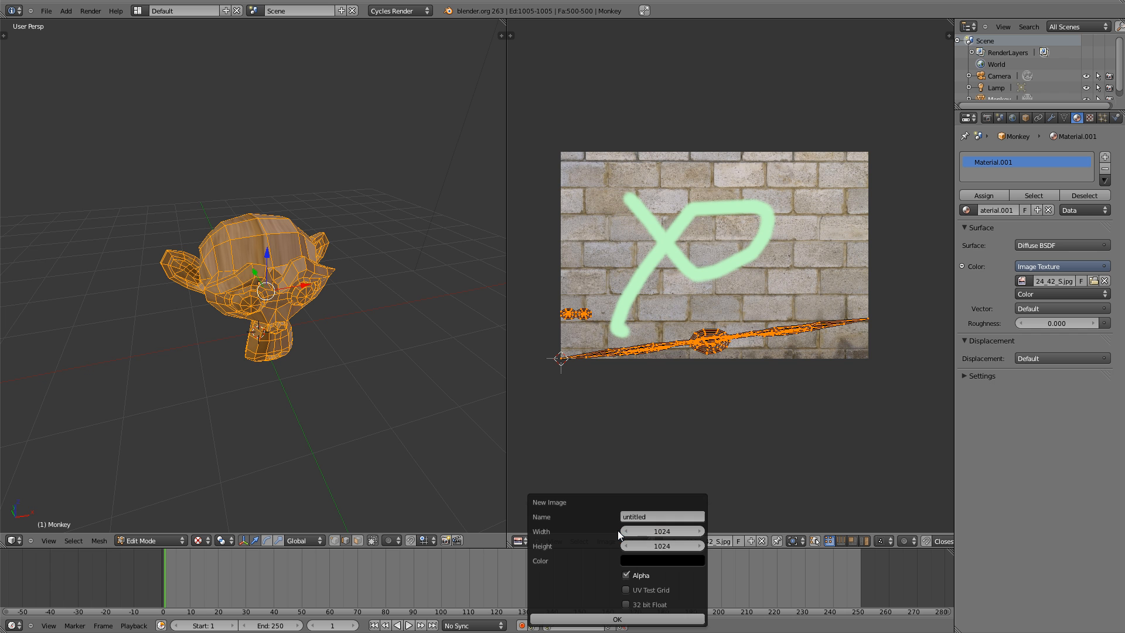
click(626, 590)
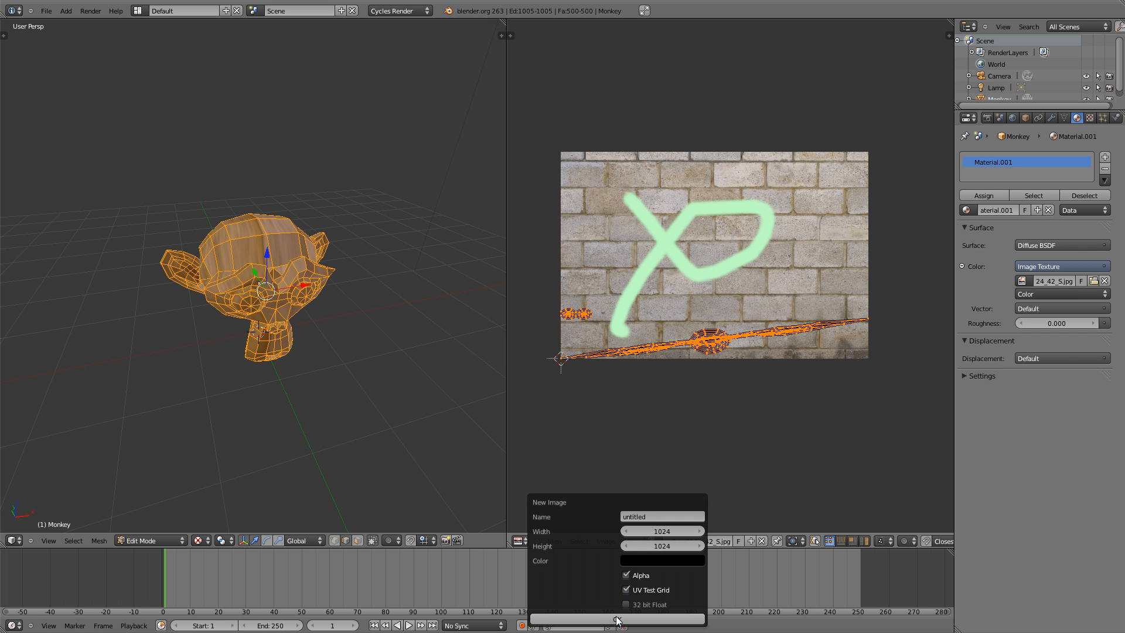
click(616, 619)
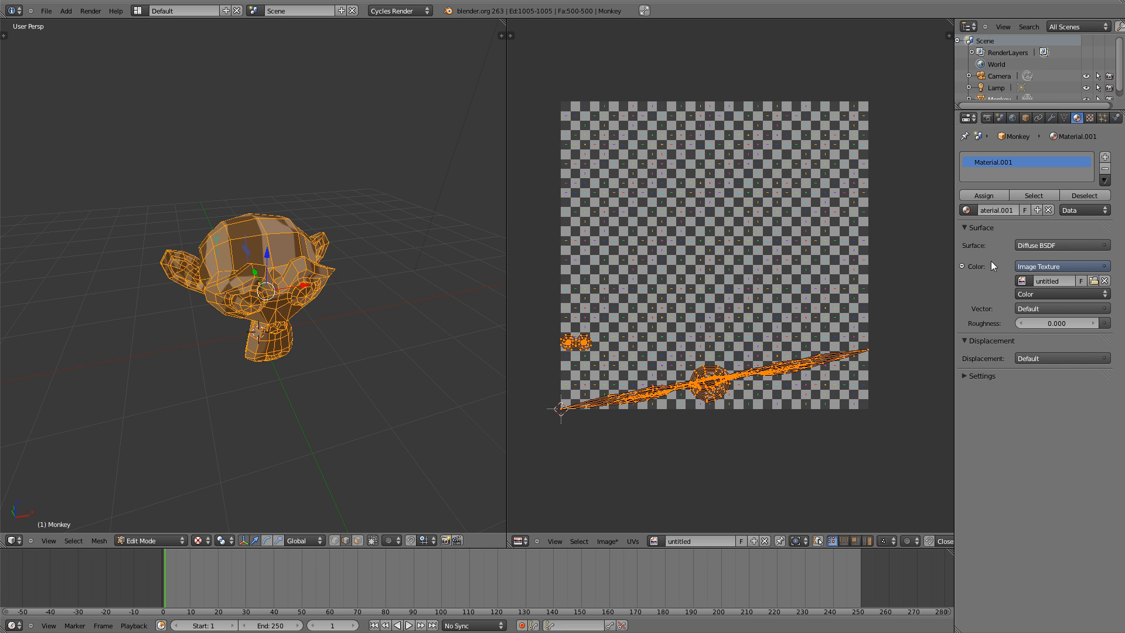
click(1021, 281)
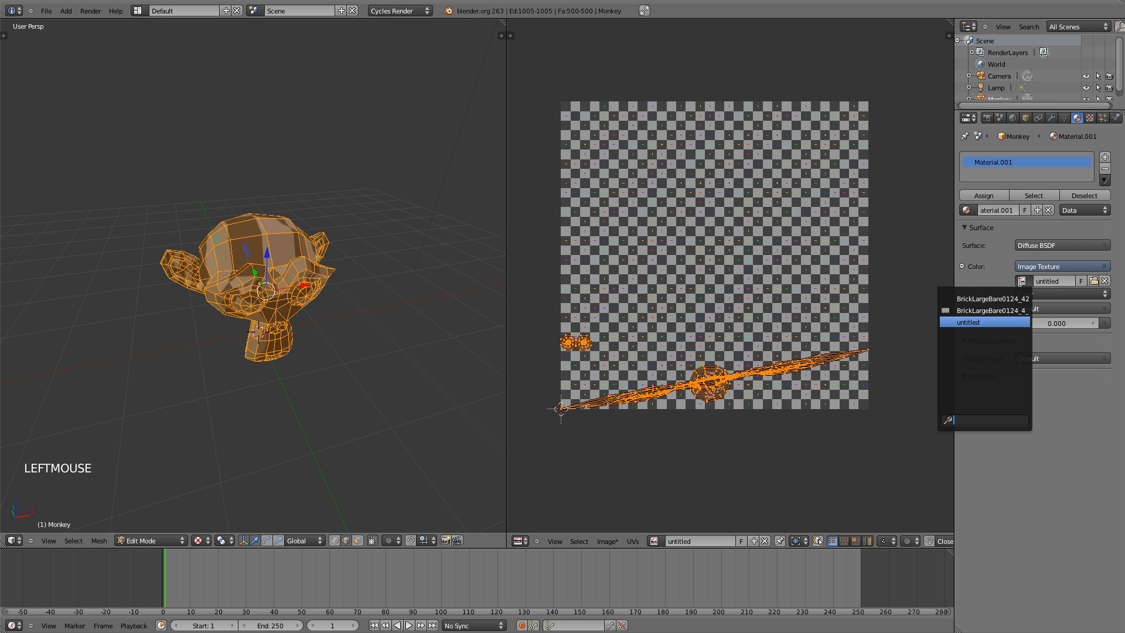
click(987, 322)
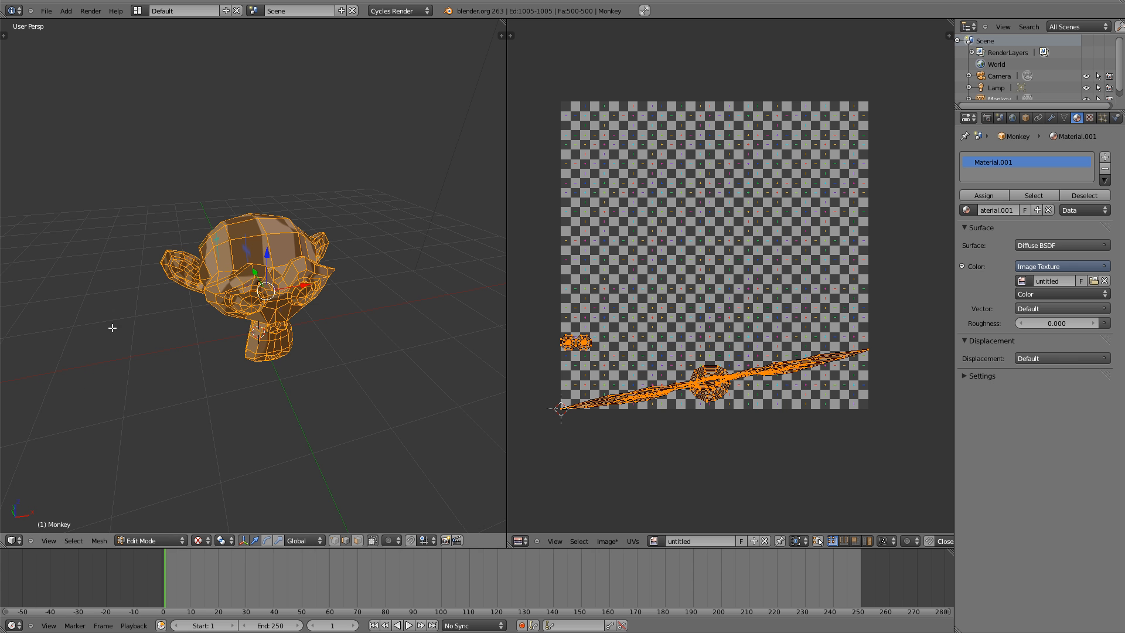
- Remap the whole monkey mesh's UVs with Project From View, using the front view
scroll(270, 273, up, 2)
middle_drag(271, 274, 345, 227)
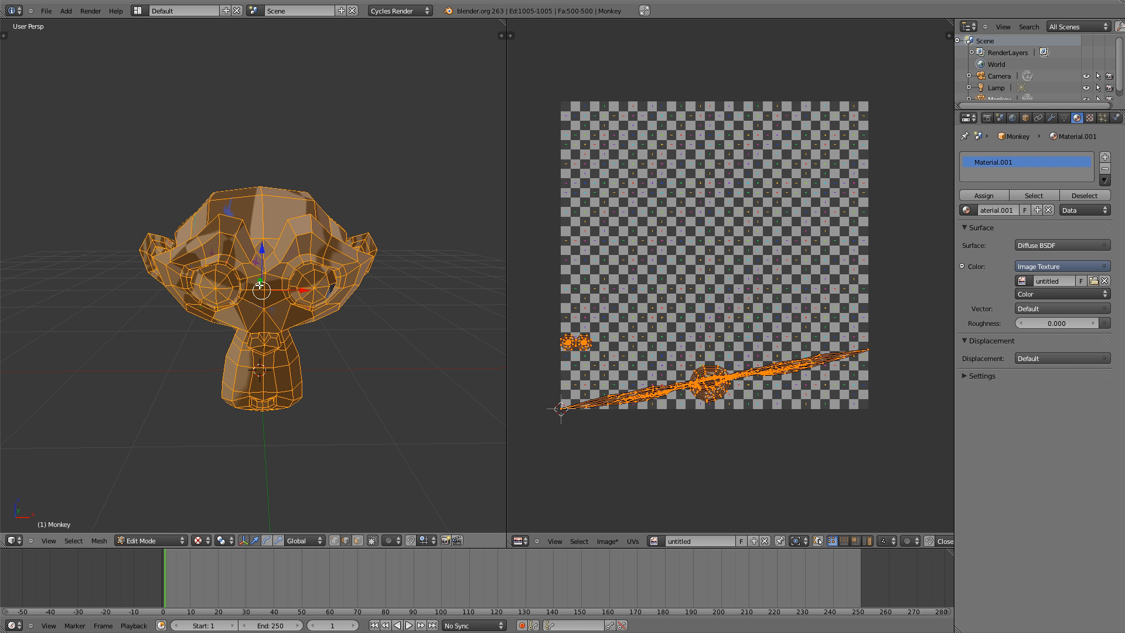
mouse_move(228, 245)
middle_down()
mouse_move(361, 281)
mouse_move(235, 230)
middle_up()
key(Tab)
key(KP_1)
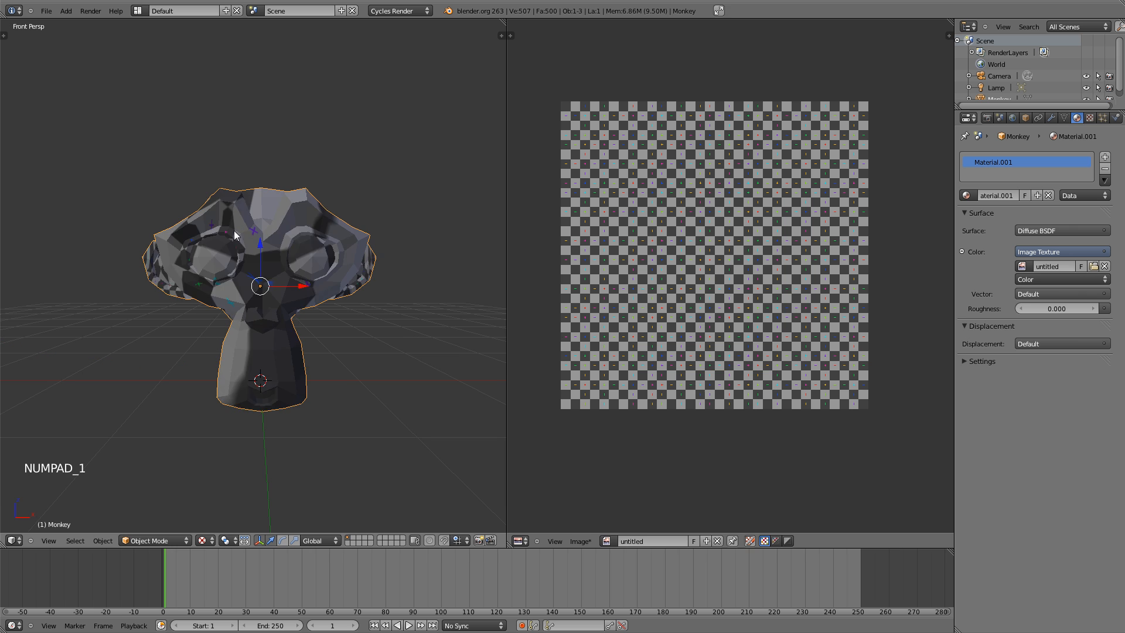
key(Tab)
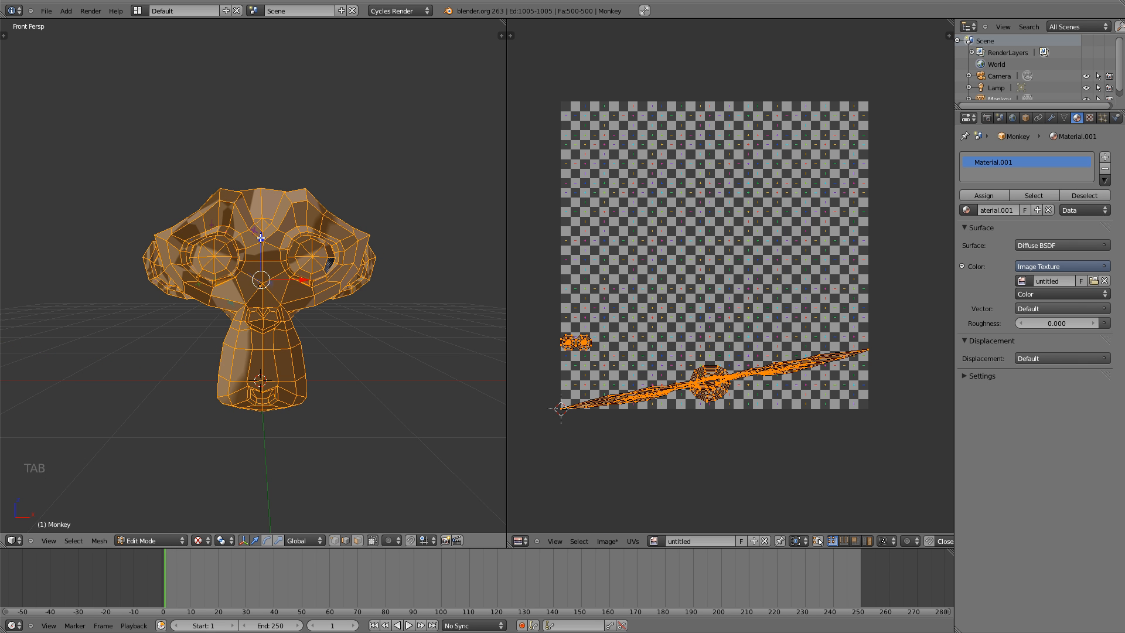
key(u)
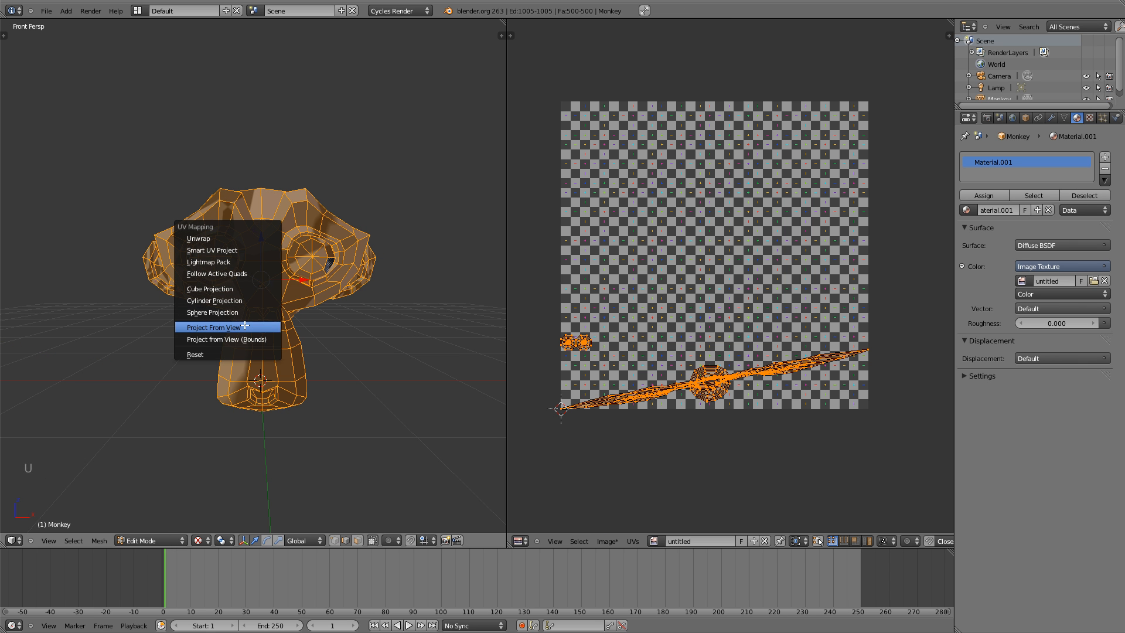
click(245, 326)
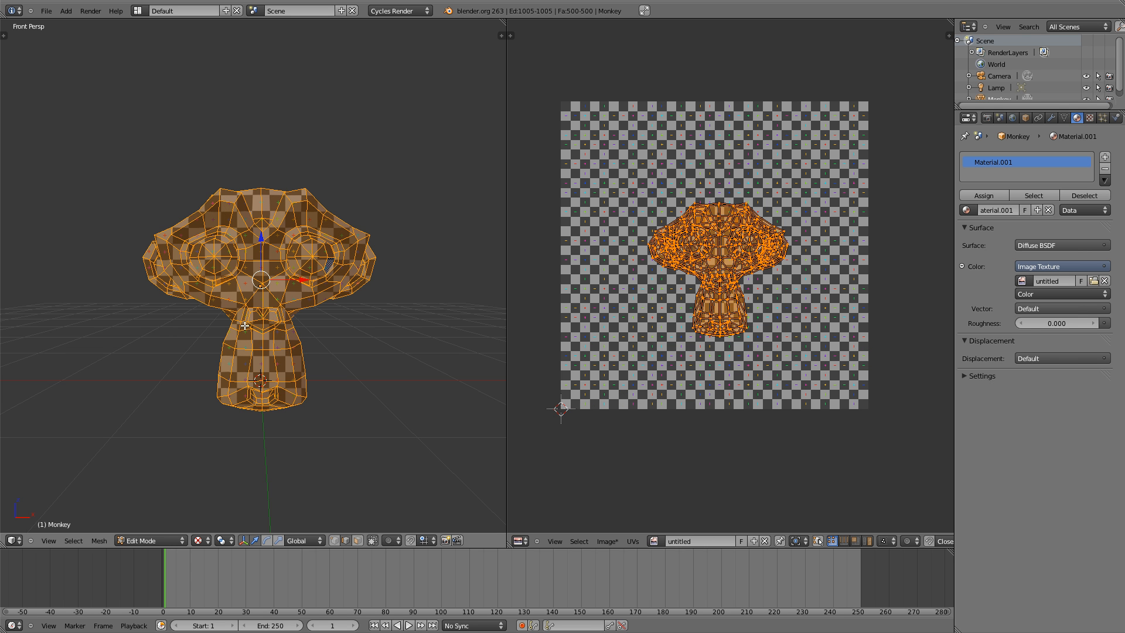
- Examine how the projected checker grid lies on the monkey's face, top and side, and compare it with the UV layout
key(Tab)
middle_drag(322, 208, 329, 258)
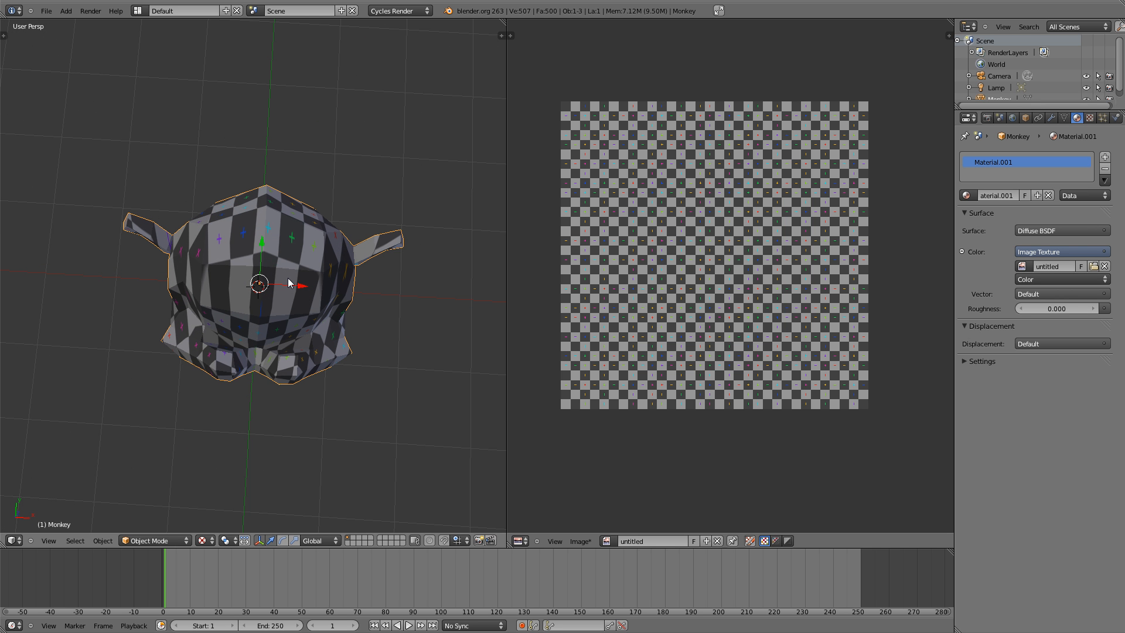
key(KP_1)
shift+middle_drag(309, 247, 304, 367)
shift+middle_drag(303, 418, 306, 354)
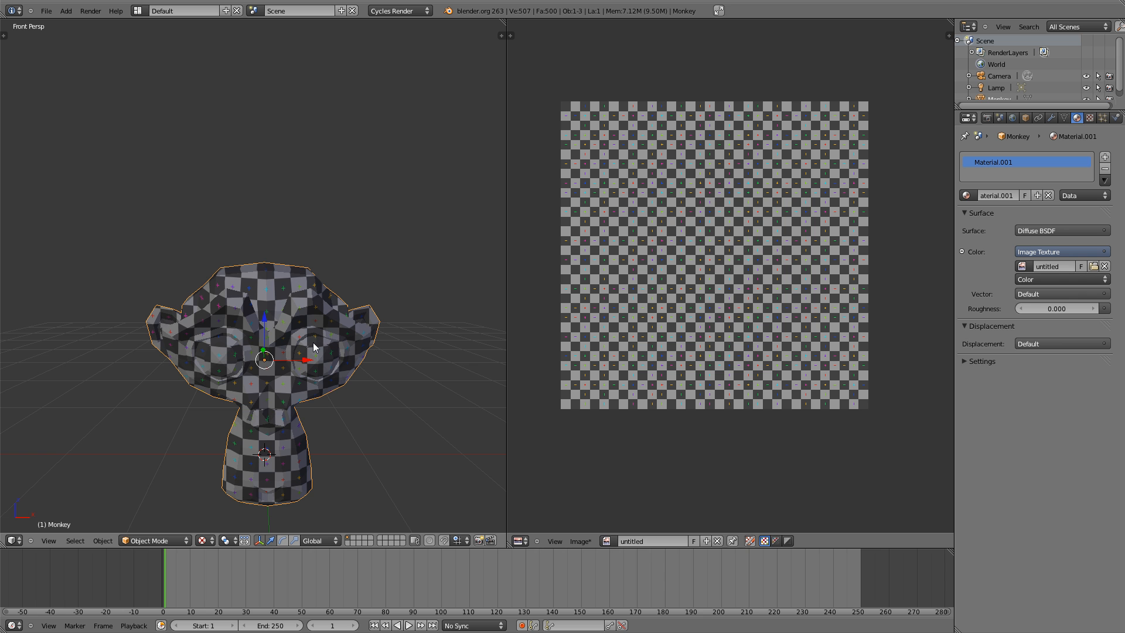
key(Tab)
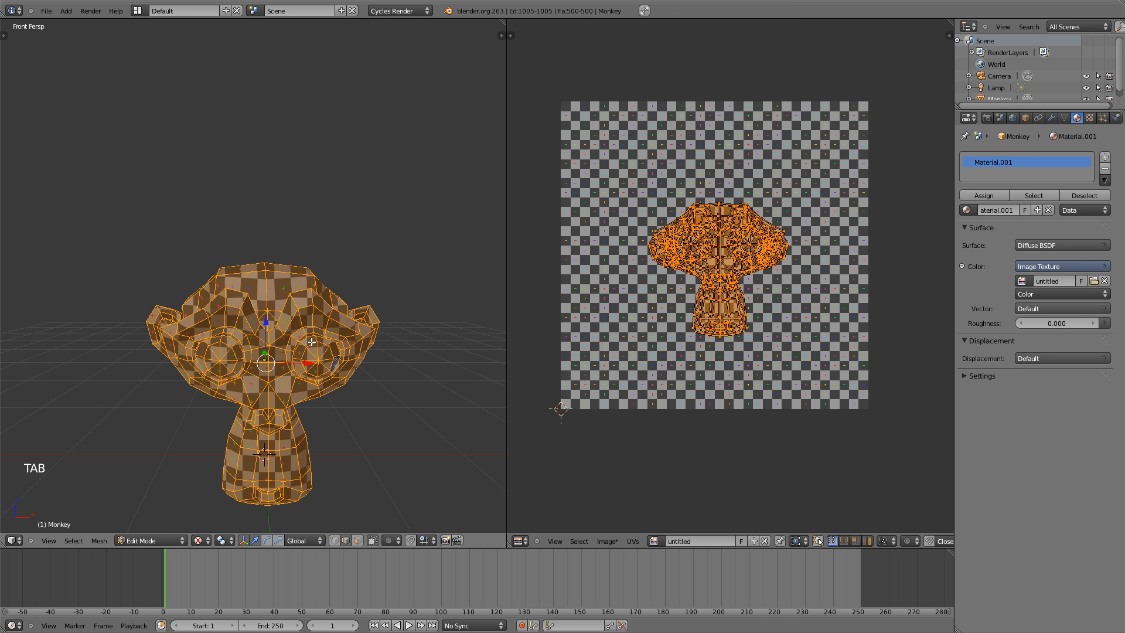
key(Tab)
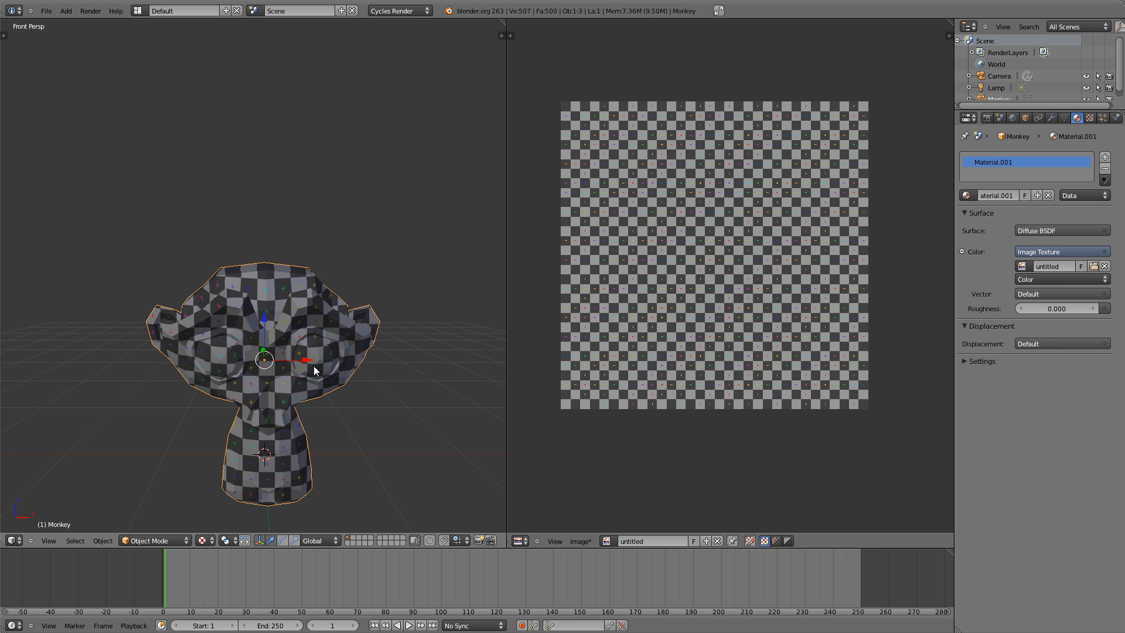
scroll(290, 343, up, 1)
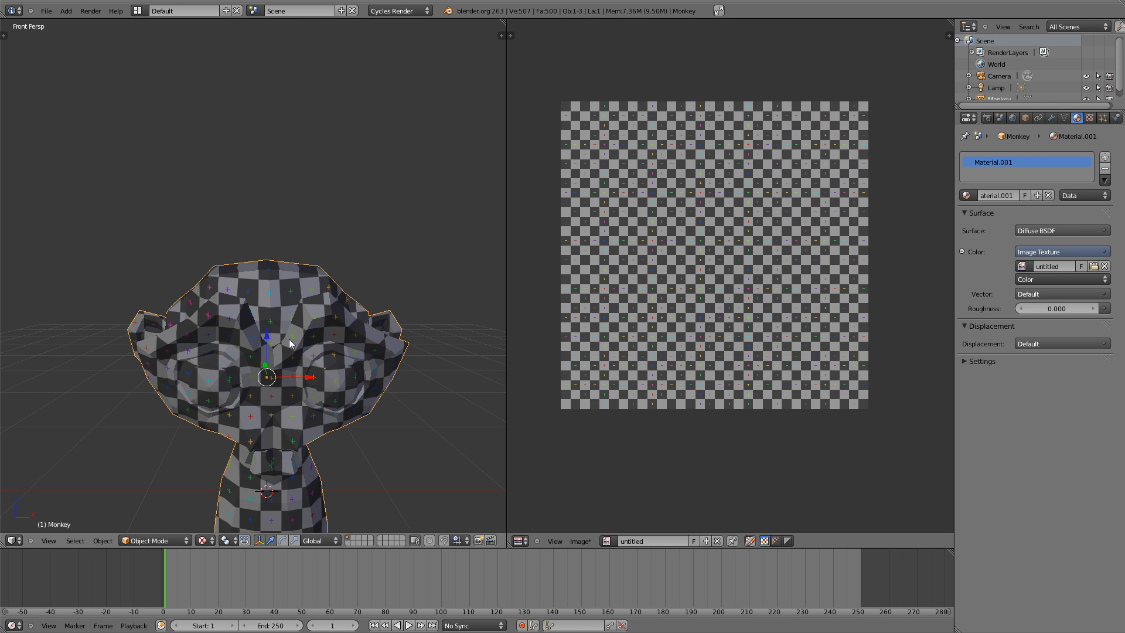
middle_drag(356, 265, 212, 316)
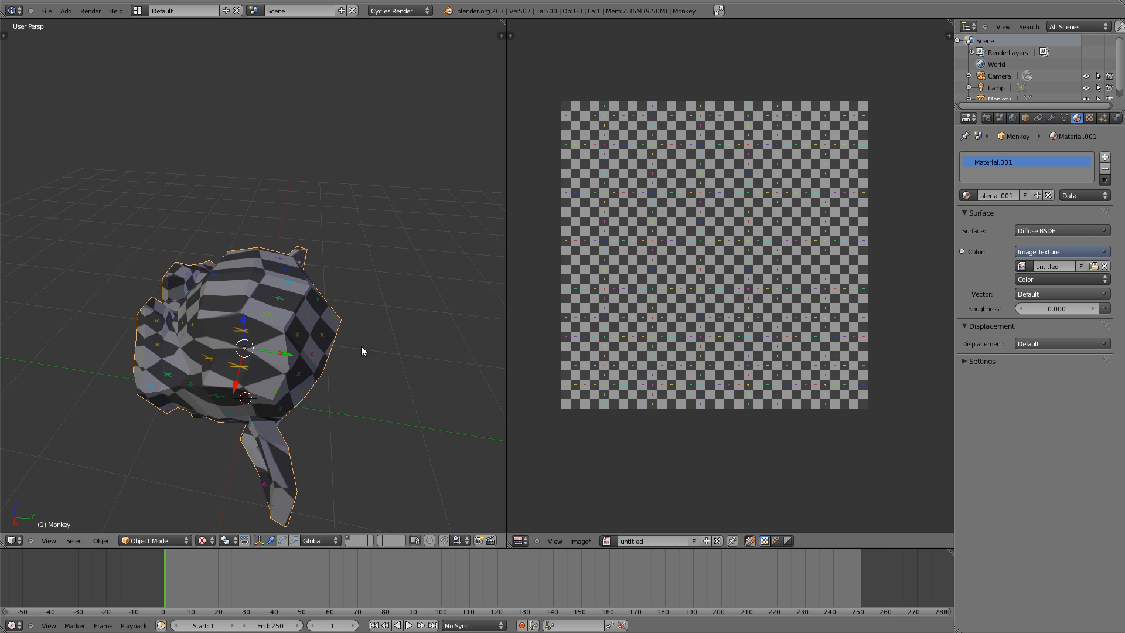
middle_drag(310, 411, 348, 368)
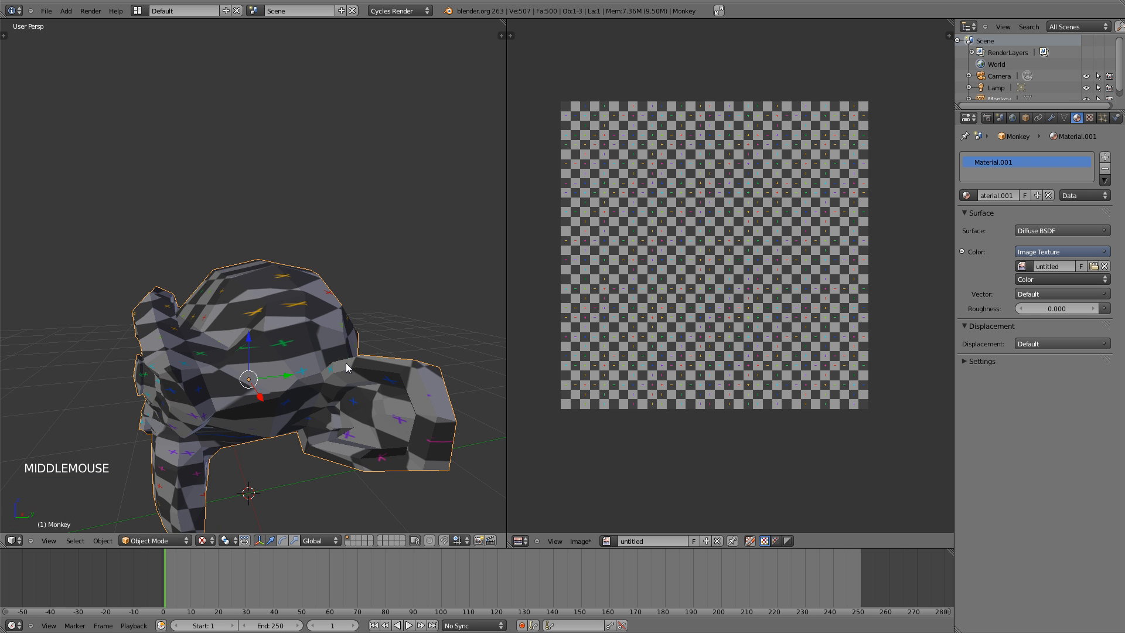
key(KP_1)
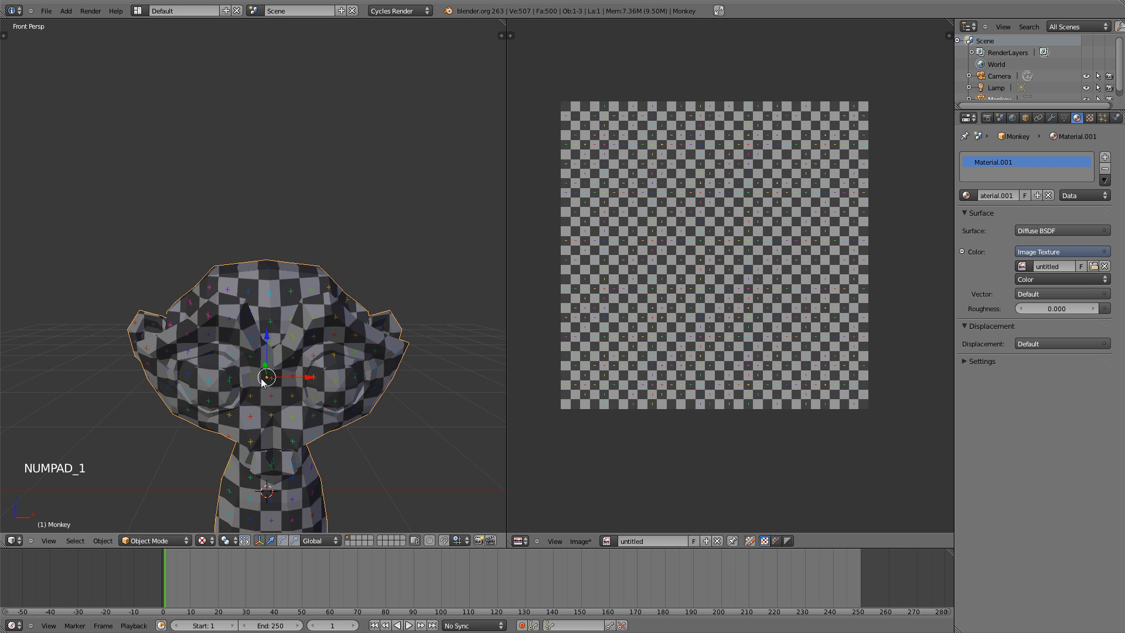
scroll(283, 364, down, 1)
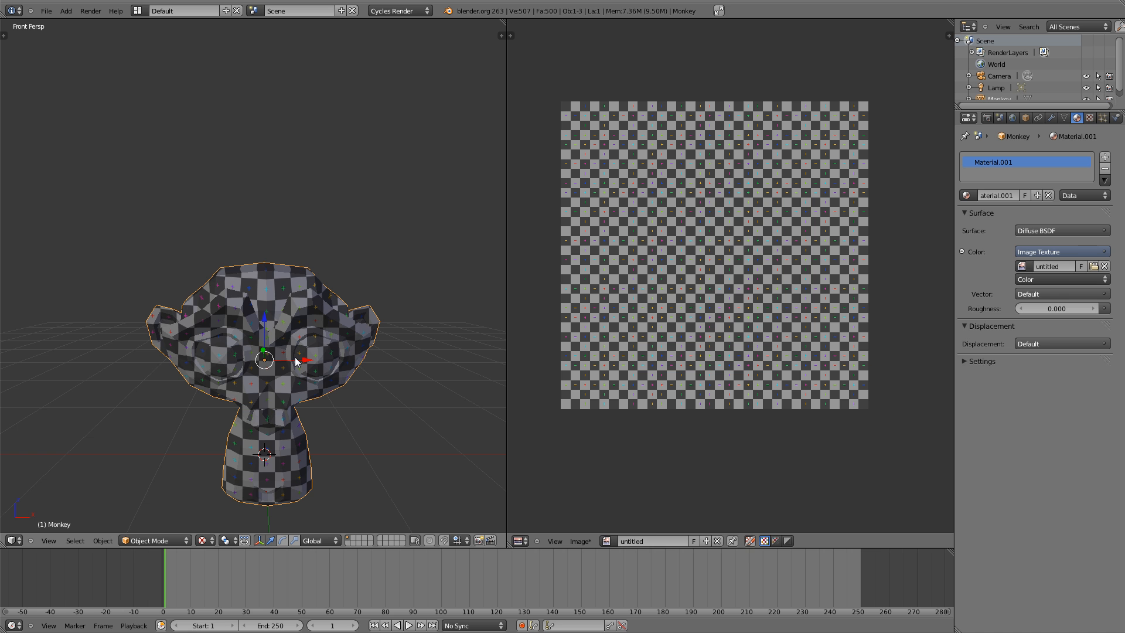
- Enter Edit Mode in edge select mode, clear the selection and select the vertical edge loop along the middle of the head
key(Tab)
key(ctrl+Tab)
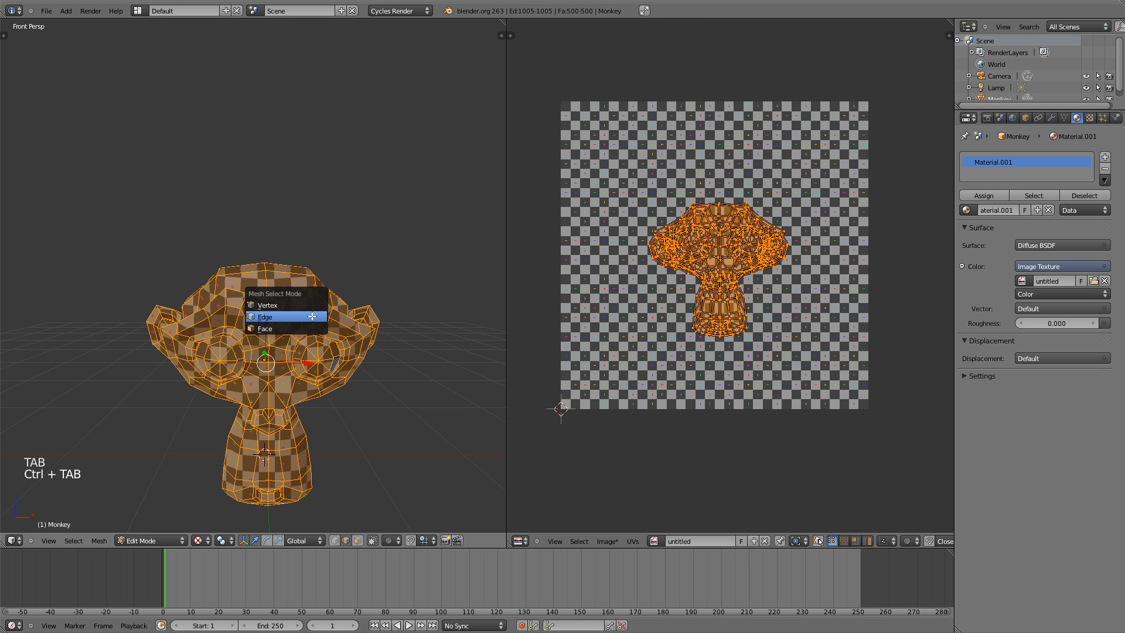
scroll(314, 301, up, 2)
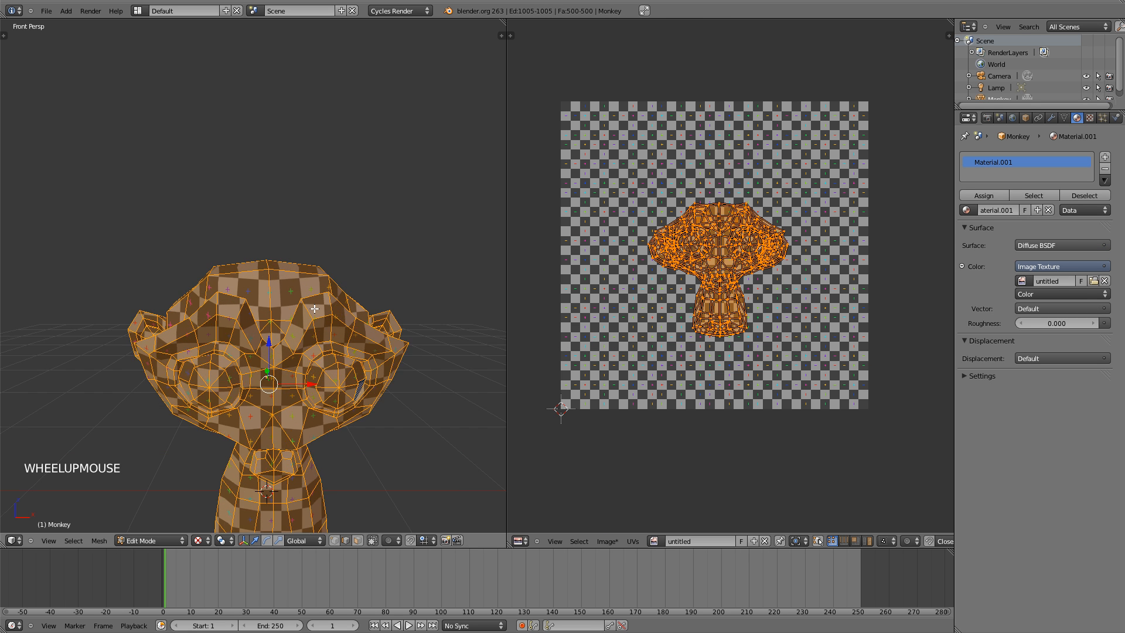
key(a)
scroll(306, 303, down, 1)
alt+right_click(267, 298)
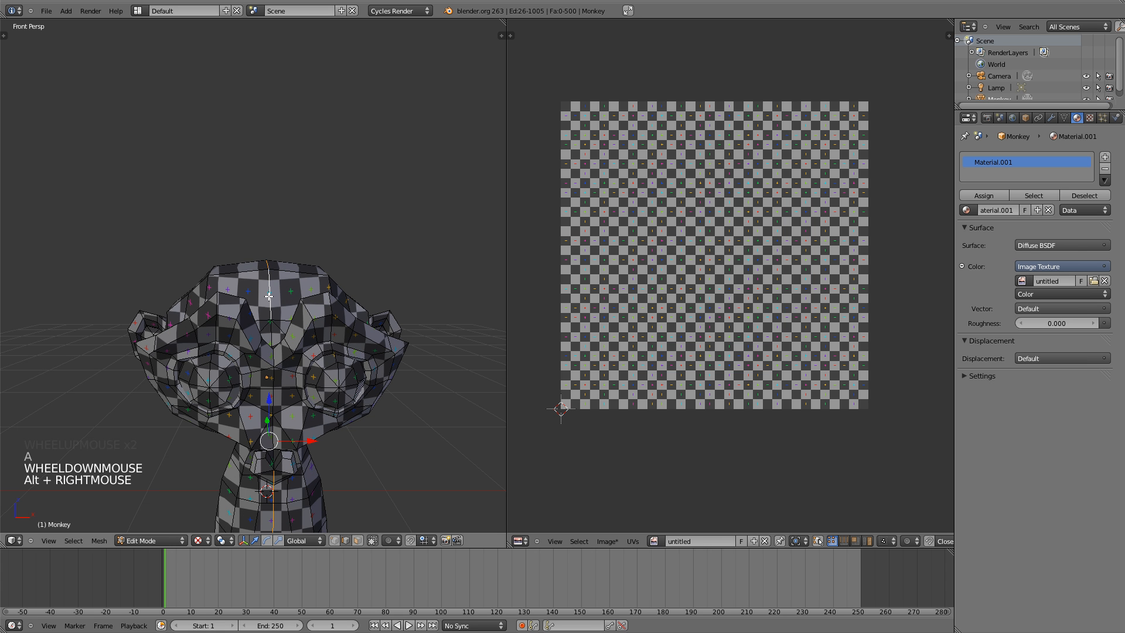
- Remove the front edges around the mouth and chin from the selected centre loop using Circle Select
mouse_move(310, 412)
shift+middle_down()
mouse_move(314, 280)
mouse_move(295, 303)
shift+middle_up()
scroll(296, 303, up, 1)
key(c)
scroll(254, 307, down, 3)
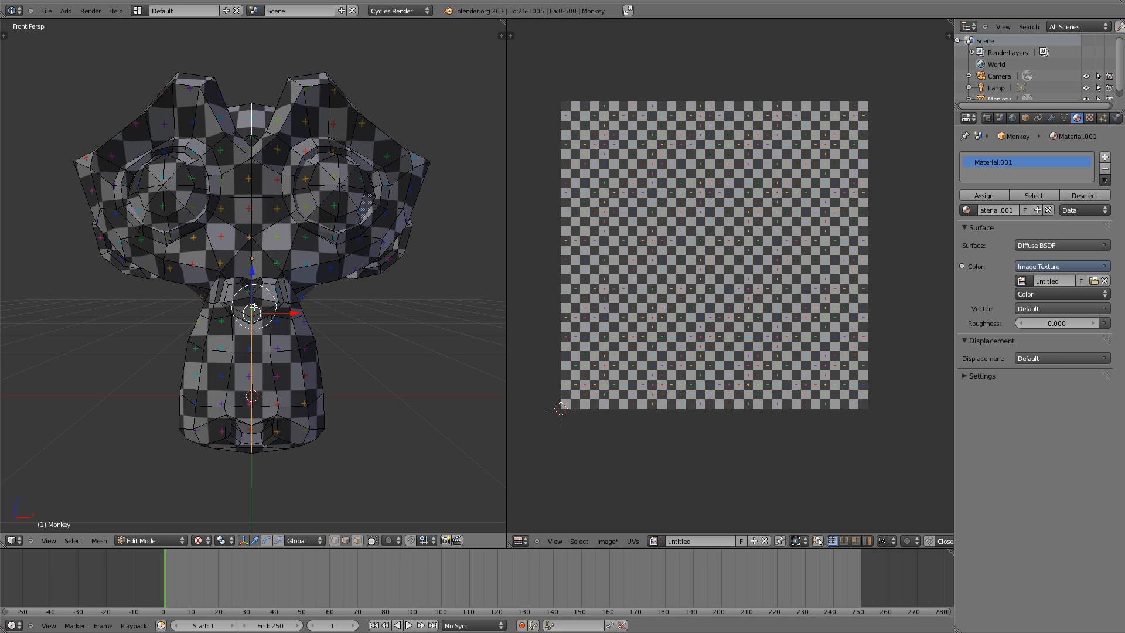
mouse_move(256, 304)
middle_down()
mouse_move(246, 418)
mouse_move(273, 282)
middle_up()
right_click(247, 417)
key(c)
middle_click(273, 282)
right_click(273, 283)
key(c)
middle_click(264, 322)
middle_click(264, 322)
right_click(264, 322)
middle_drag(264, 322, 352, 331)
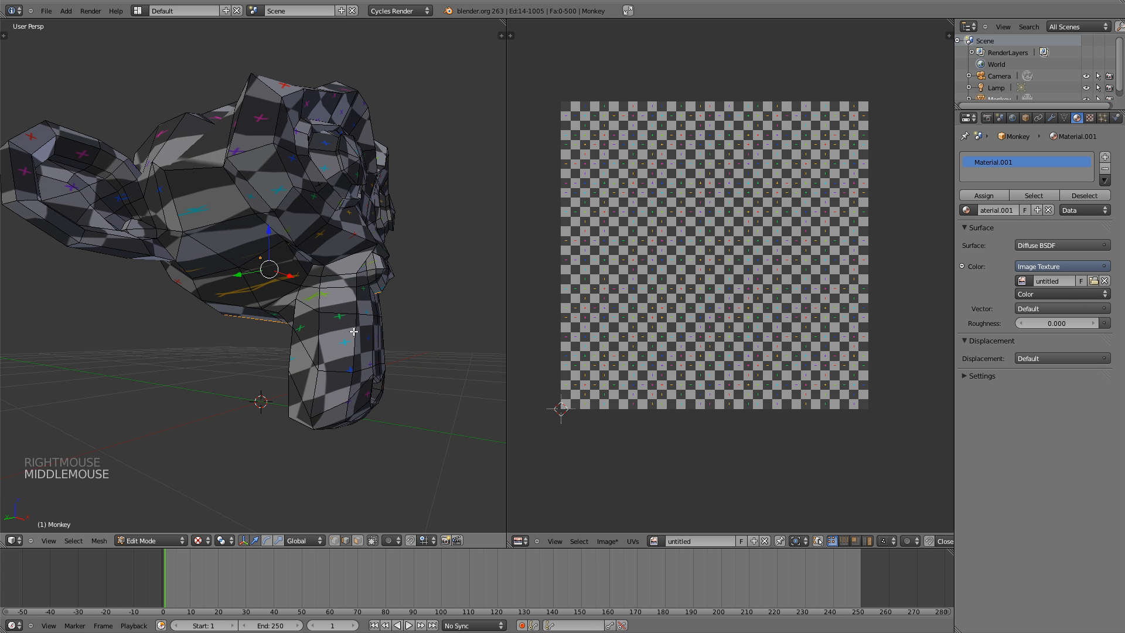
- Switch the 3D view to wireframe, mark the selected centre-loop edges as a seam and clear the selection
key(z)
scroll(355, 308, down, 2)
key(ctrl+e)
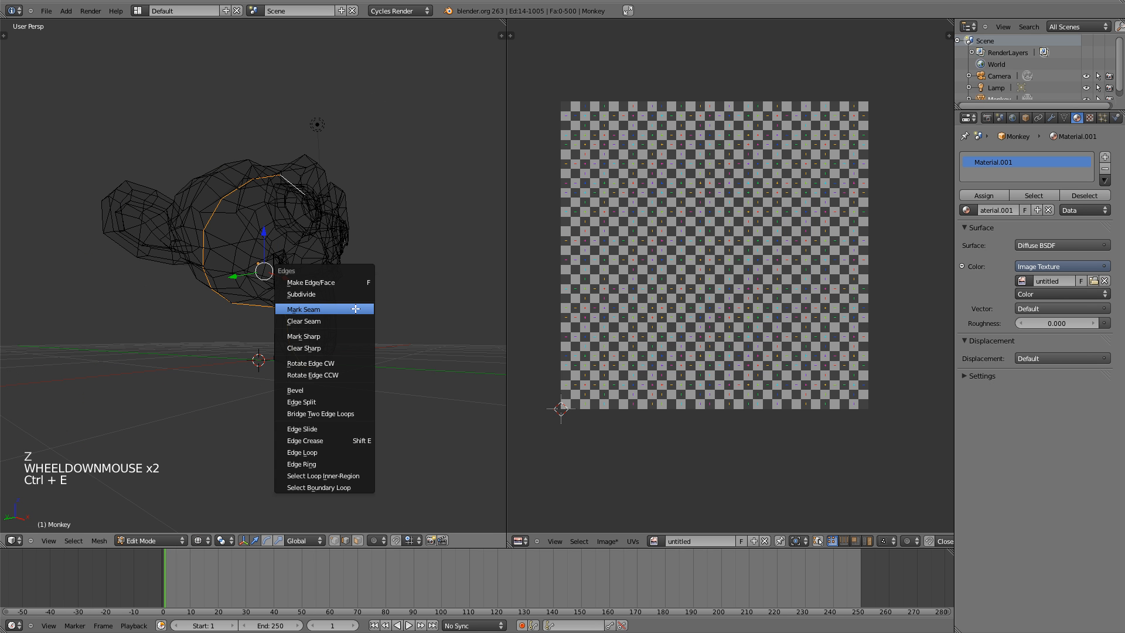
click(355, 307)
key(a)
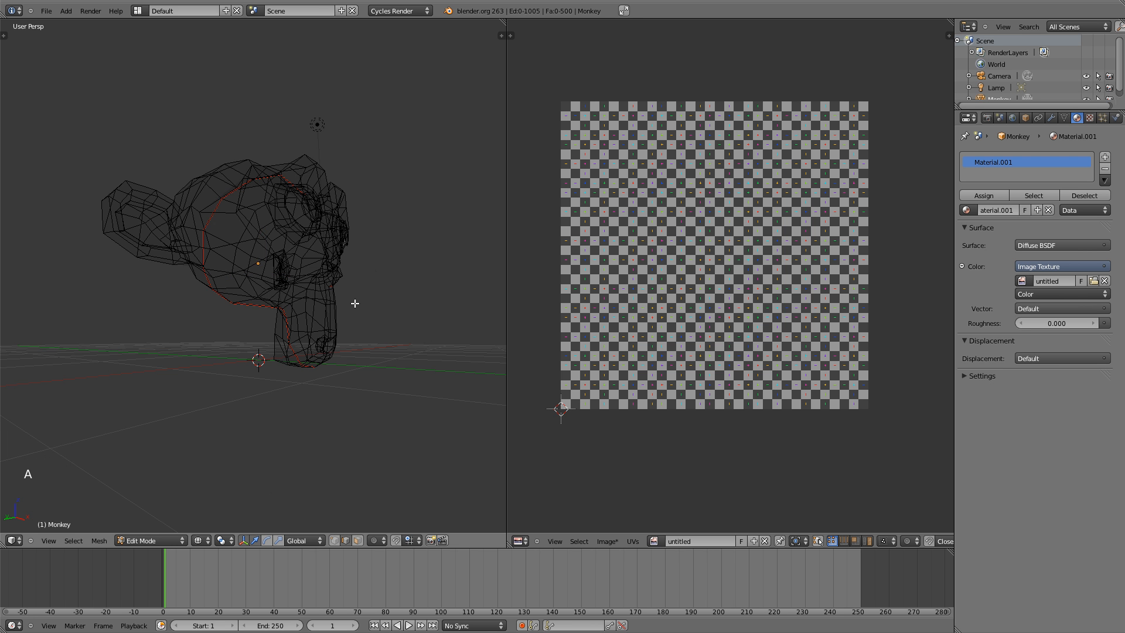
- Return the 3D view to textured shading, select the whole monkey mesh and unwrap it along the centre seam
key(alt+z)
key(alt+z)
middle_drag(361, 266, 296, 293)
key(a)
key(u)
key(u)
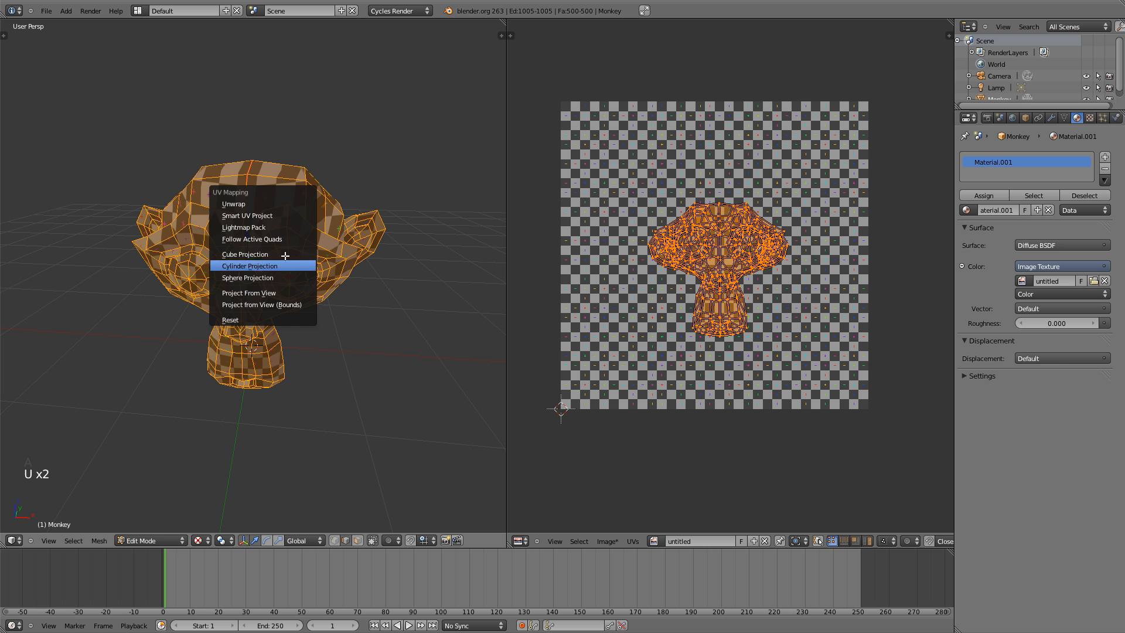
click(273, 205)
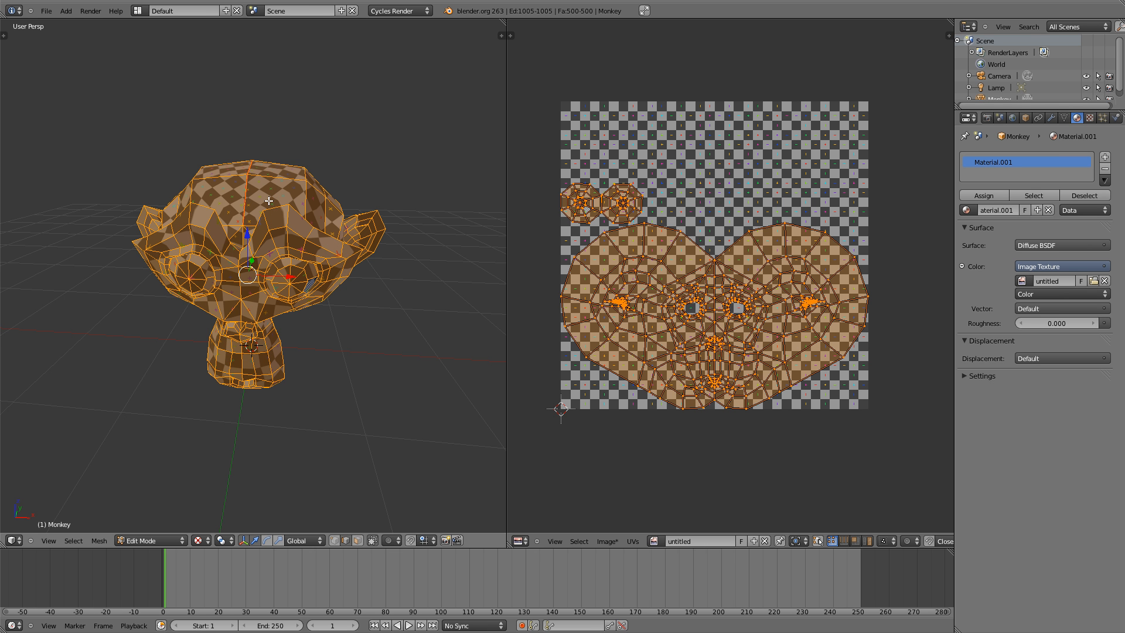
- Leave Edit Mode and examine how the unwrapped checker grid lies on the monkey's forehead, face and ear
middle_drag(268, 203, 265, 240)
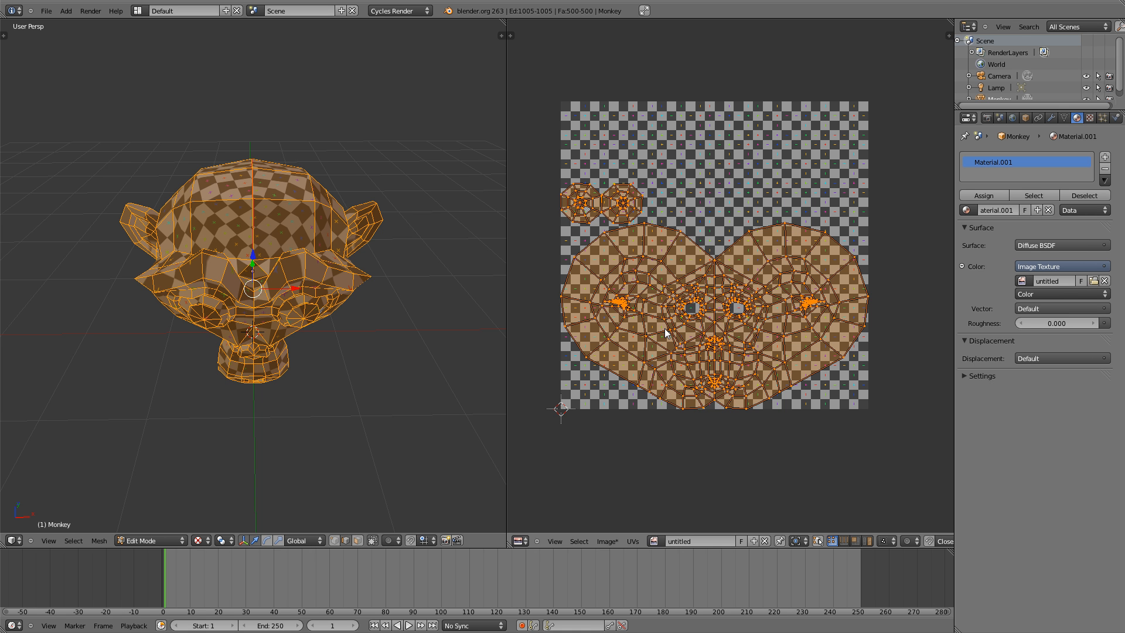
middle_drag(290, 282, 297, 233)
key(Tab)
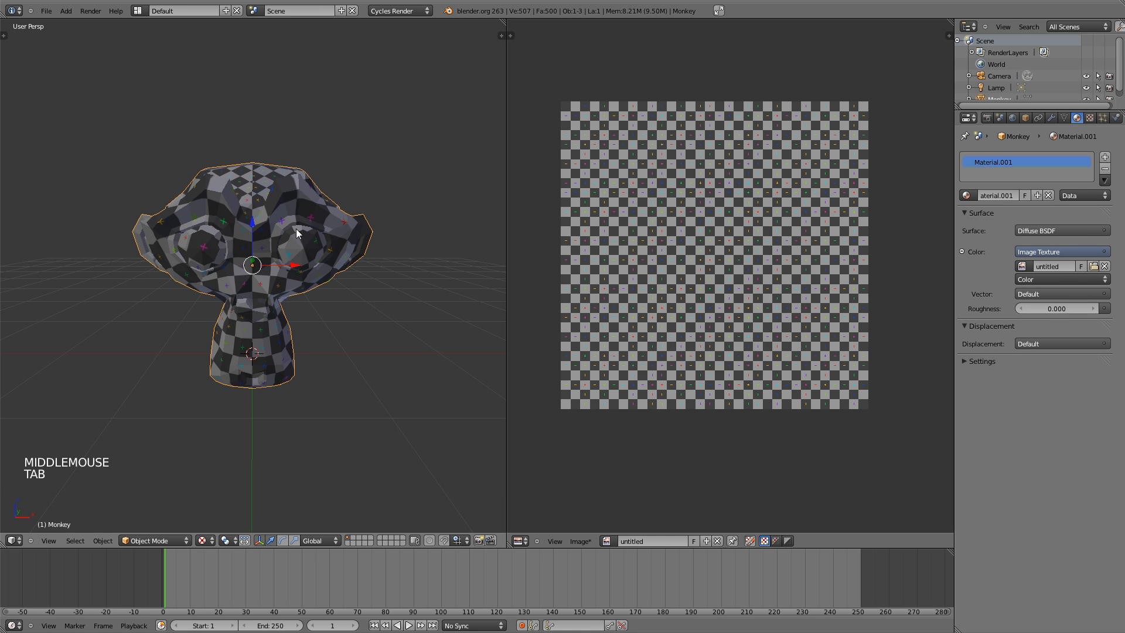
middle_drag(339, 193, 321, 206)
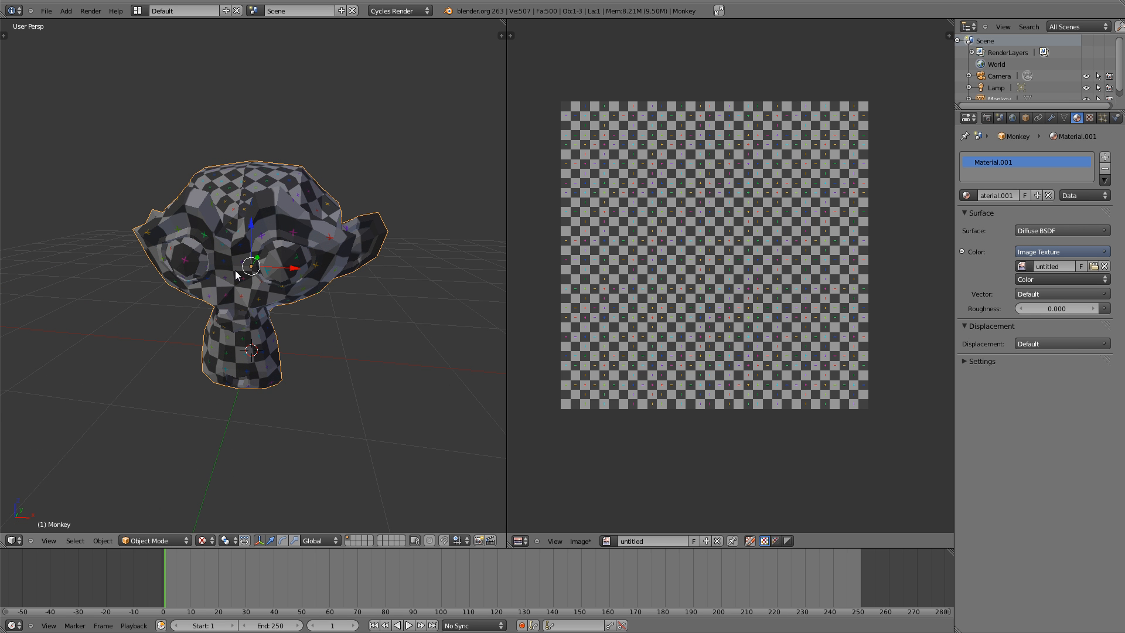
middle_drag(319, 212, 220, 201)
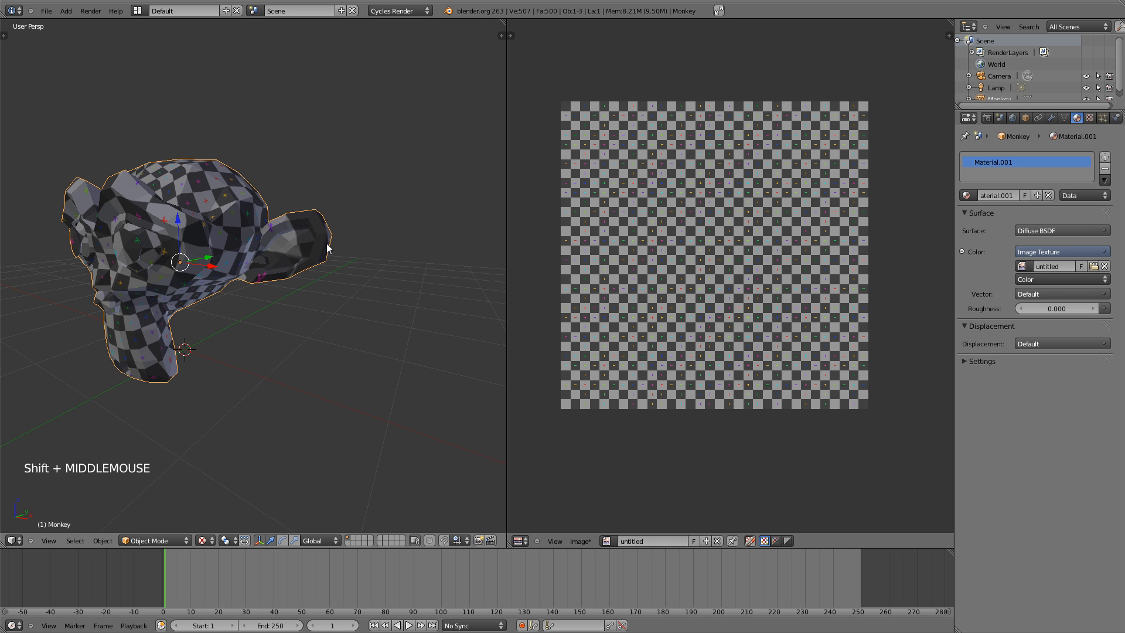
scroll(327, 247, up, 3)
middle_drag(340, 216, 311, 231)
scroll(285, 217, up, 1)
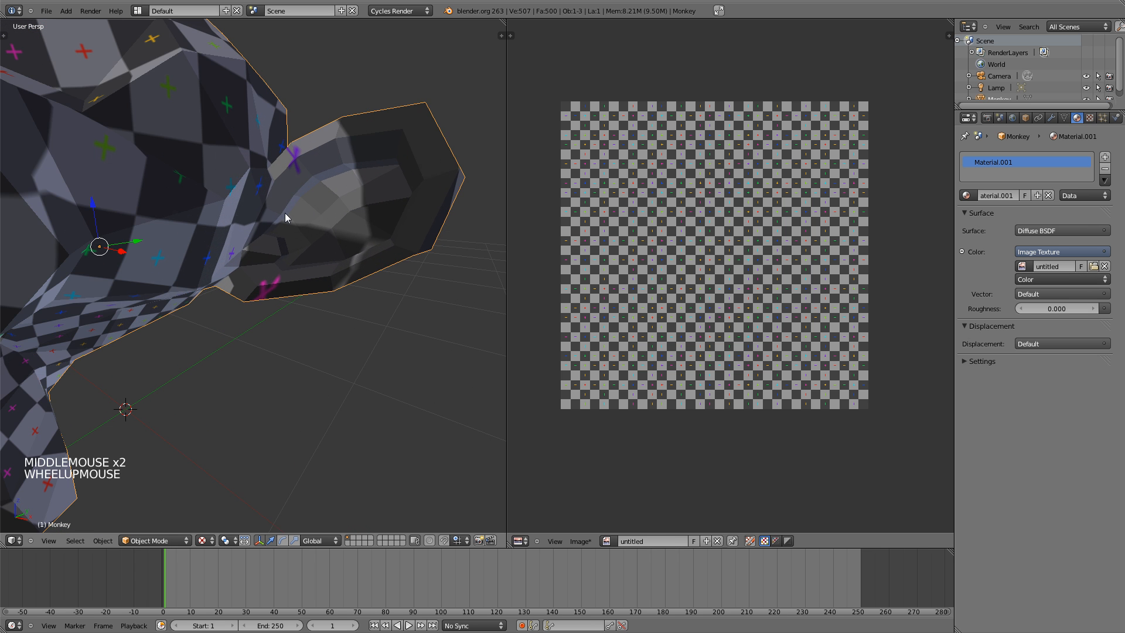
- In Edit Mode, mark the edges where the monkey's left ear joins the head as a seam and clear the selection
key(Tab)
key(a)
key(a)
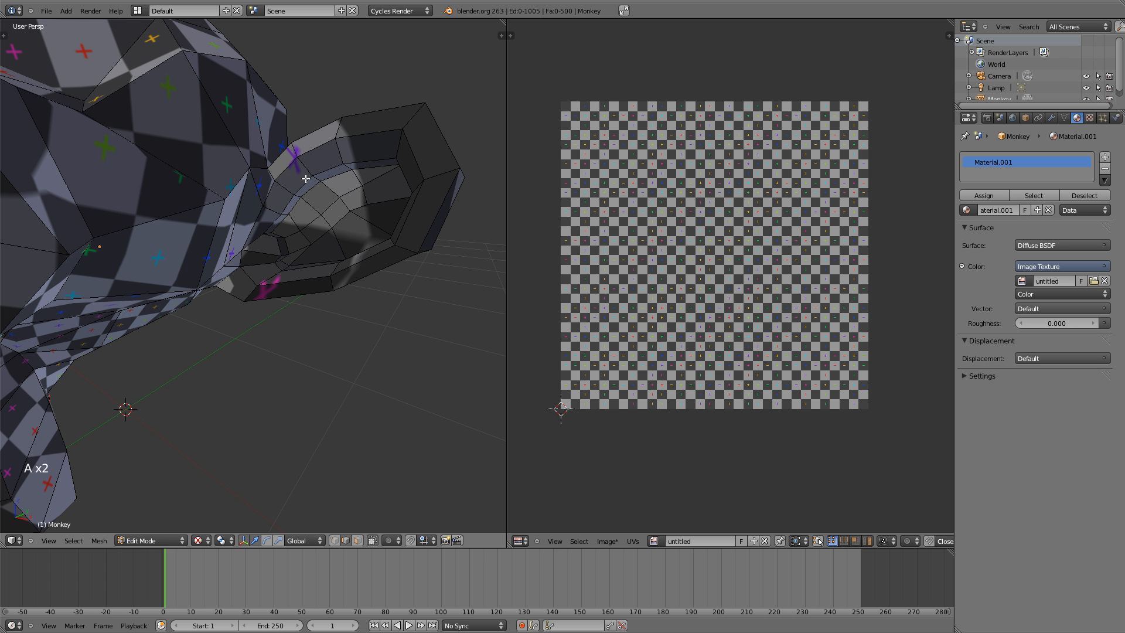
right_click(263, 170)
middle_drag(263, 172, 263, 202)
right_click(269, 202)
shift+right_click(246, 241)
mouse_move(246, 241)
middle_down()
mouse_move(244, 218)
mouse_move(223, 238)
mouse_move(228, 248)
middle_up()
shift+right_click(241, 249)
shift+right_click(221, 269)
middle_drag(225, 257, 157, 283)
middle_drag(231, 211, 275, 238)
shift+right_click(177, 256)
middle_drag(177, 256, 233, 192)
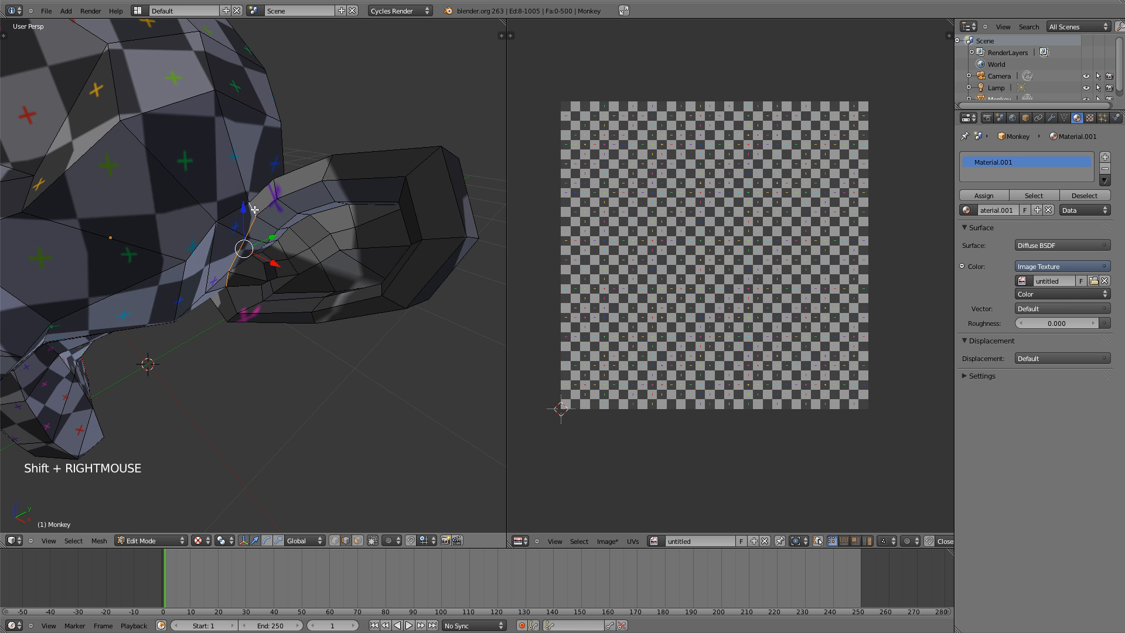
key(z)
mouse_move(296, 248)
middle_down()
mouse_move(308, 239)
mouse_move(291, 206)
mouse_move(305, 227)
mouse_move(367, 254)
middle_up()
key(alt+z)
key(alt+z)
key(ctrl+e)
click(309, 225)
key(a)
- Mark the edges where the monkey's right ear joins the head as a seam
scroll(310, 225, down, 4)
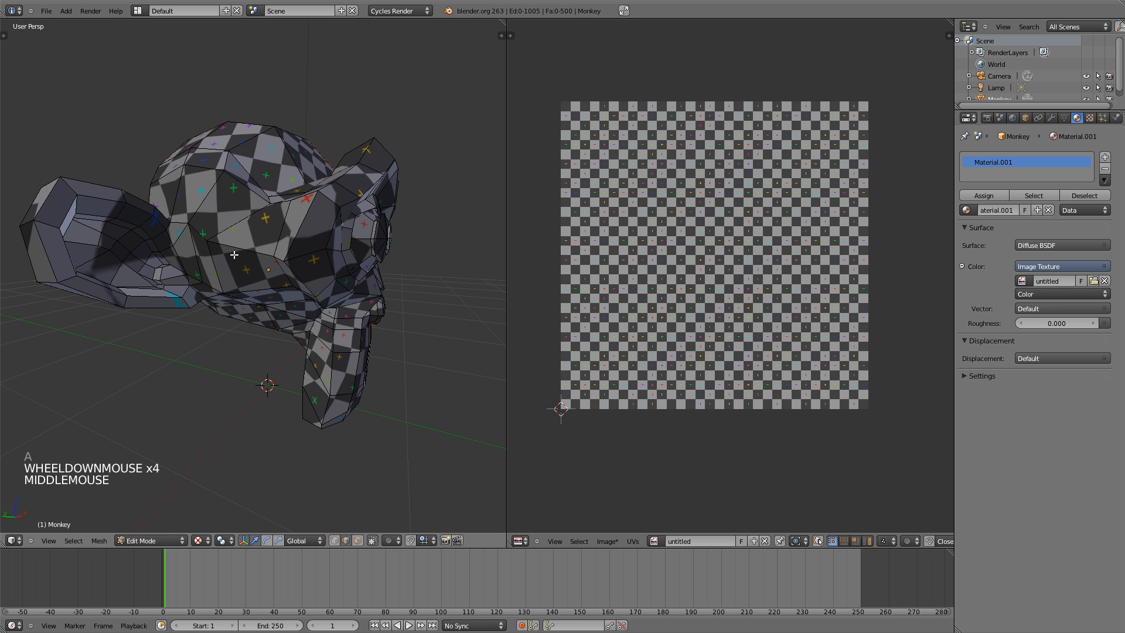
key(KP_Decimal)
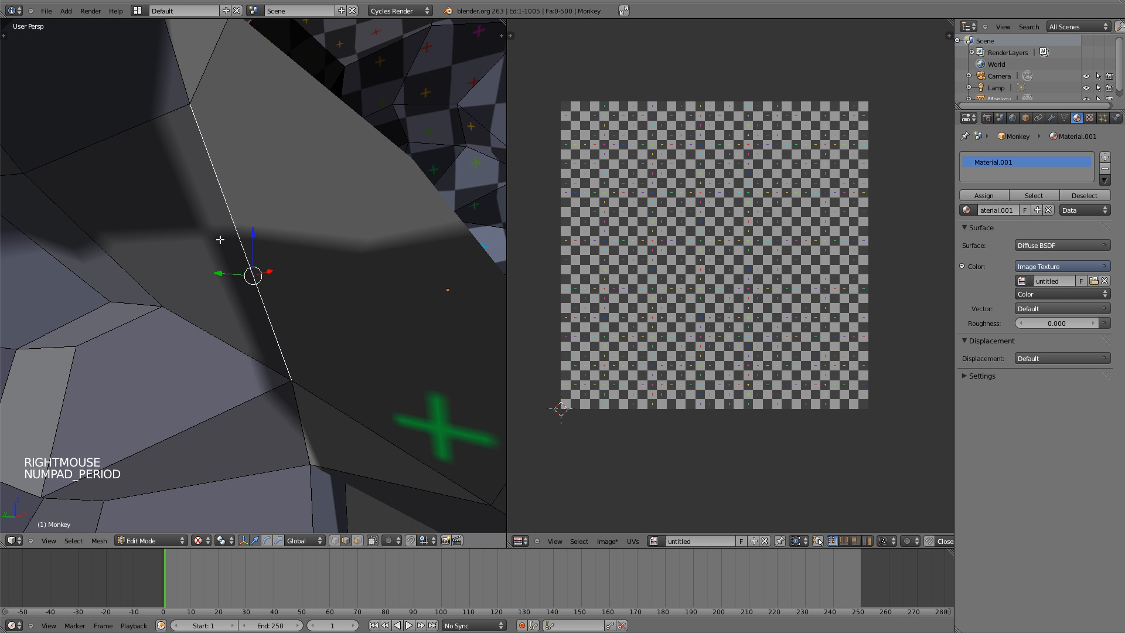
scroll(252, 258, down, 9)
shift+right_click(242, 232)
shift+right_click(267, 316)
middle_drag(209, 327, 196, 273)
shift+right_click(241, 370)
shift+right_click(245, 205)
middle_drag(249, 204, 216, 246)
shift+right_click(239, 284)
key(ctrl+e)
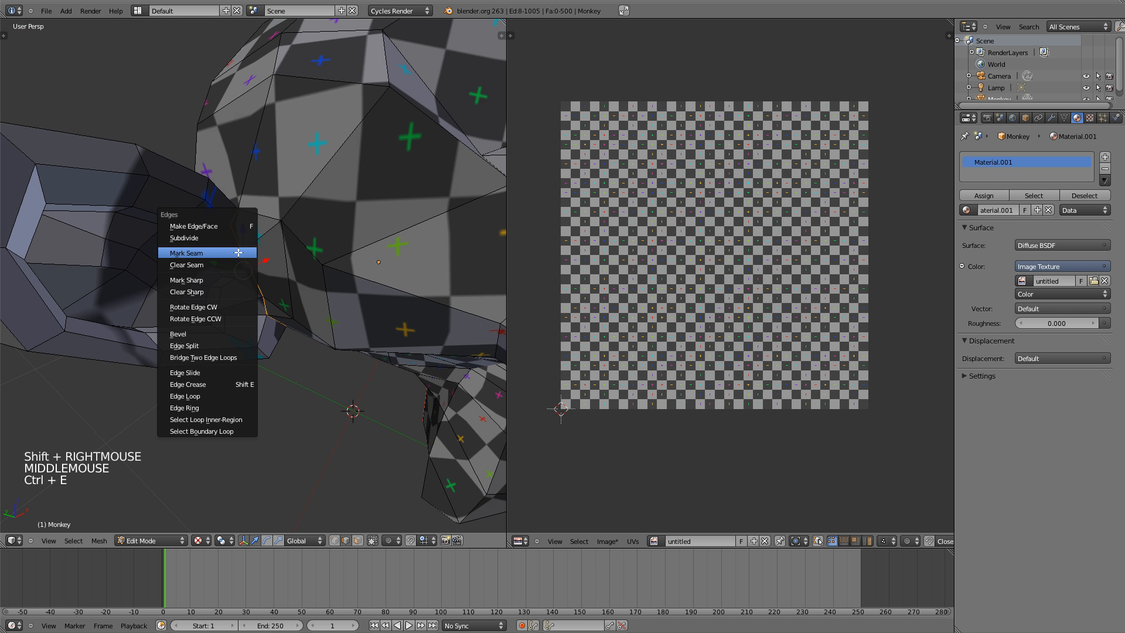
click(239, 253)
scroll(292, 256, down, 1)
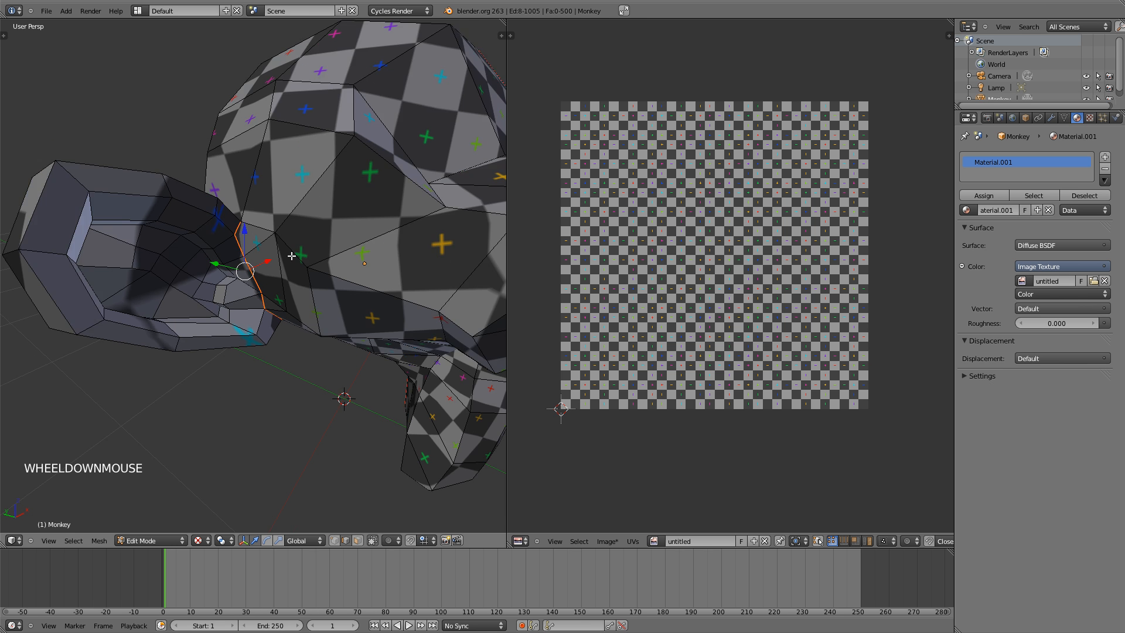
- Select the whole mesh and unwrap it with the seams around both ear bases
scroll(292, 256, down, 2)
key(z)
key(z)
middle_drag(295, 257, 234, 261)
key(alt+z)
scroll(425, 314, down, 3)
key(a)
key(a)
key(u)
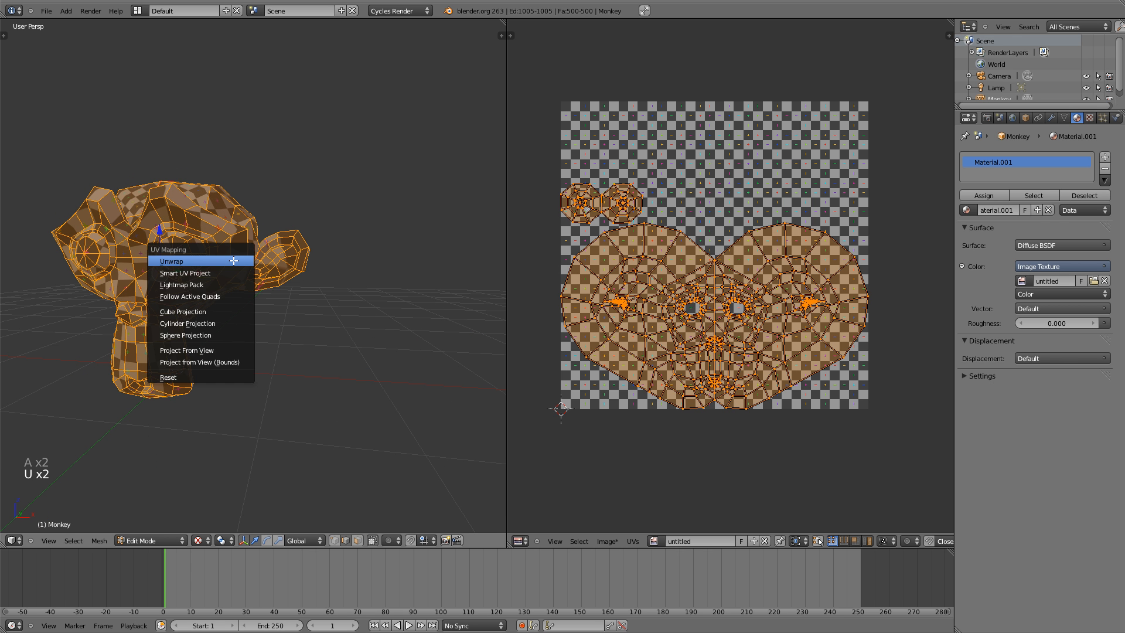
click(234, 260)
- Clear the selection and select the four upper inner-rim edges of the monkey's left ear, from the head to the ear tip
scroll(283, 229, up, 4)
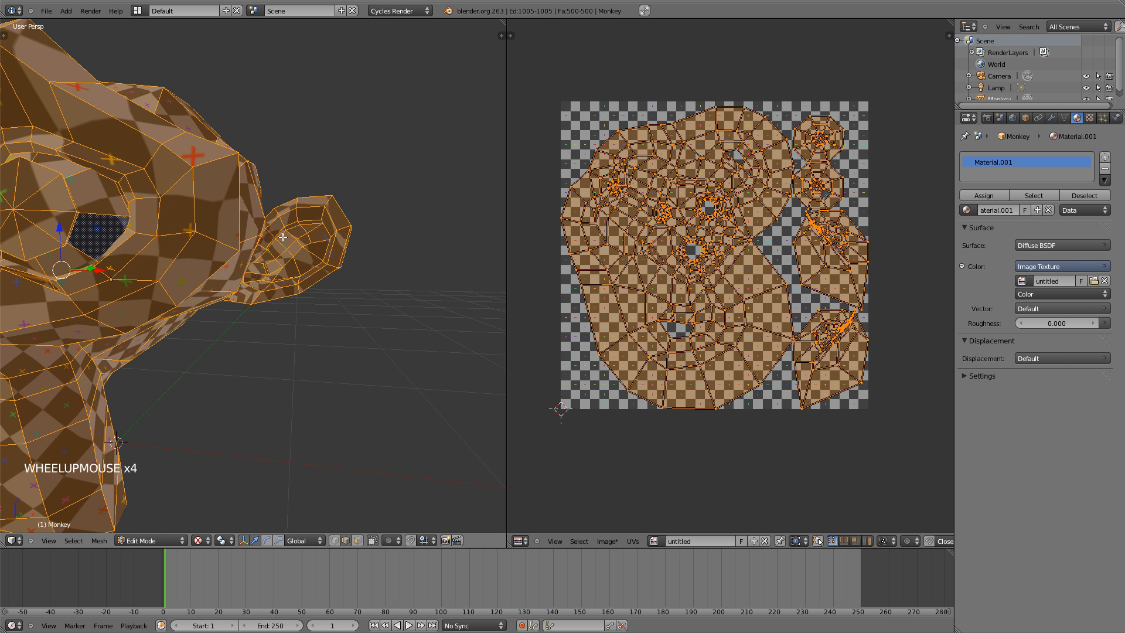
scroll(293, 246, up, 3)
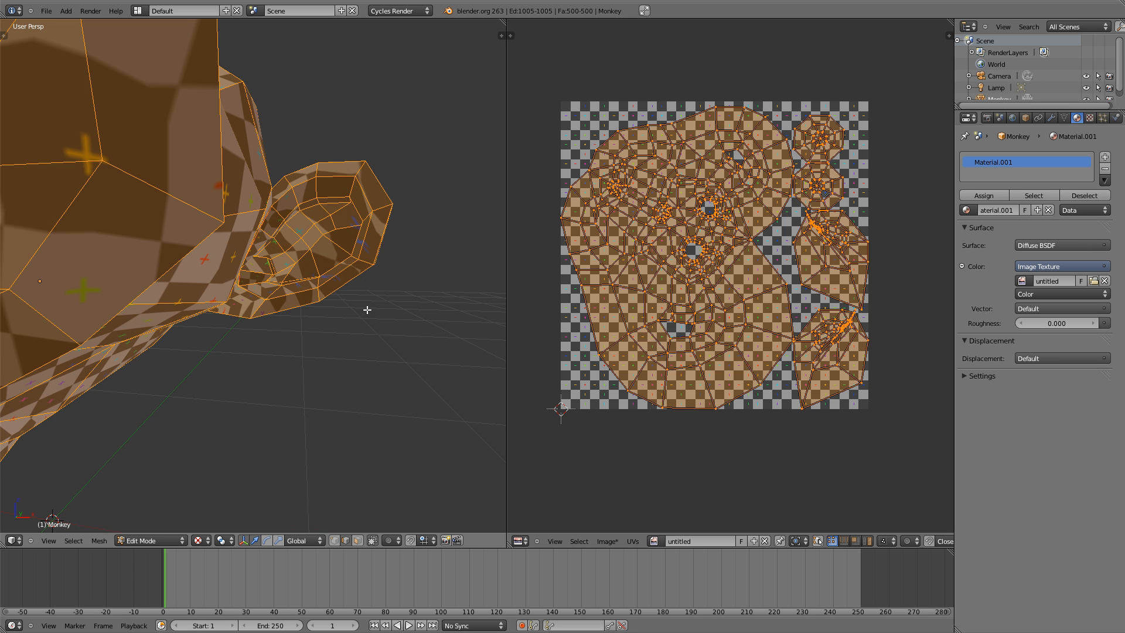
scroll(376, 227, up, 2)
shift+middle_drag(389, 193, 294, 235)
key(a)
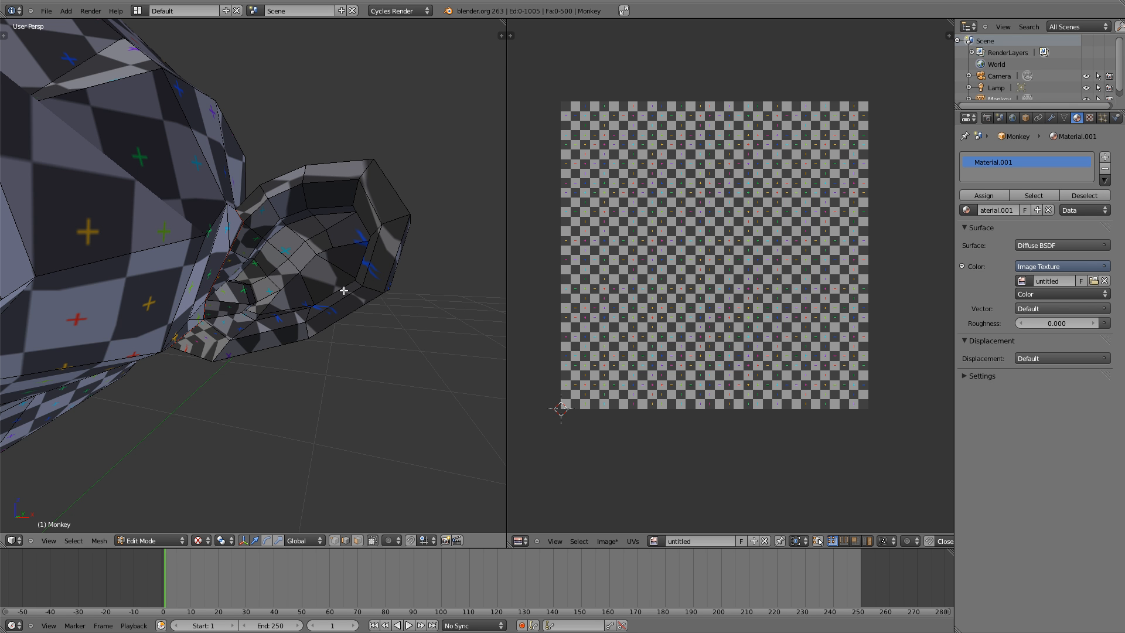
key(a)
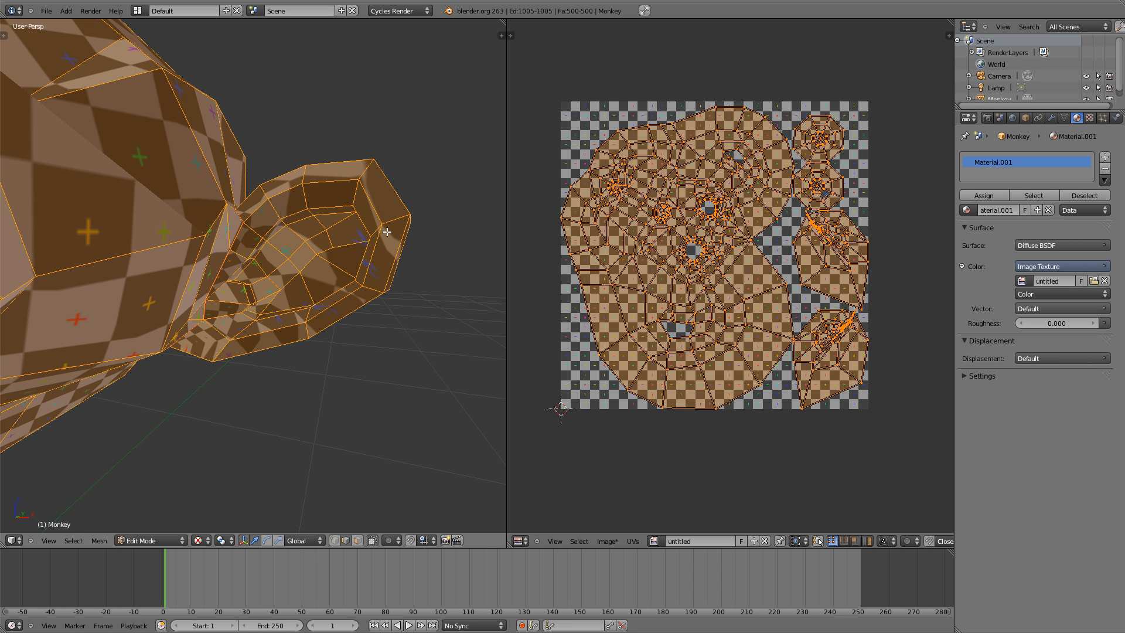
right_click(253, 209)
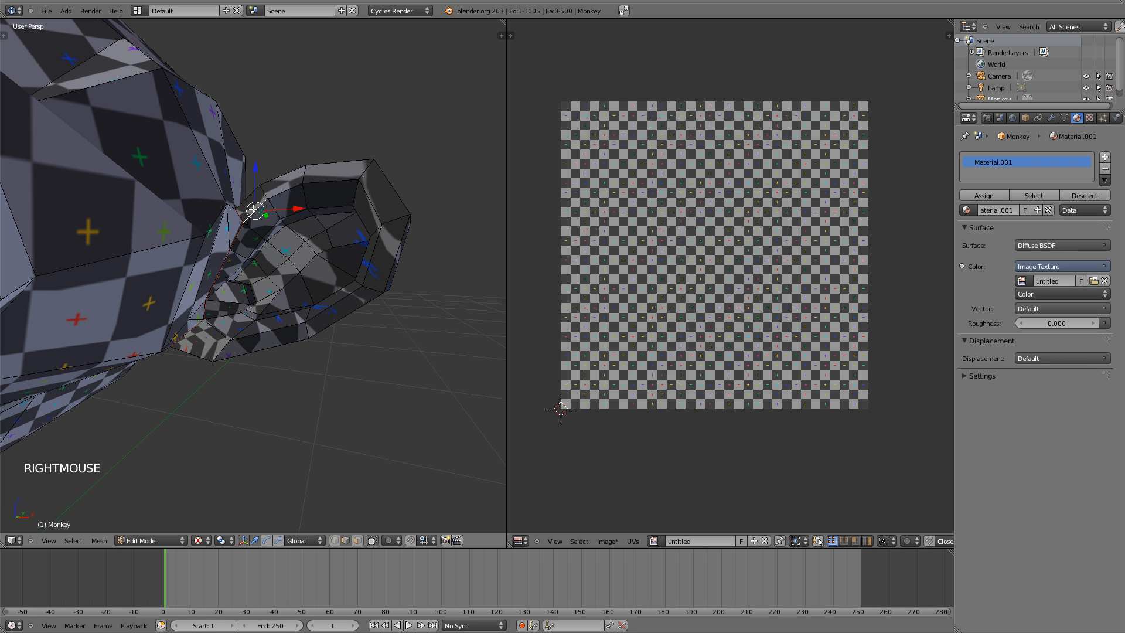
shift+right_click(323, 176)
shift+right_click(344, 179)
shift+right_click(363, 189)
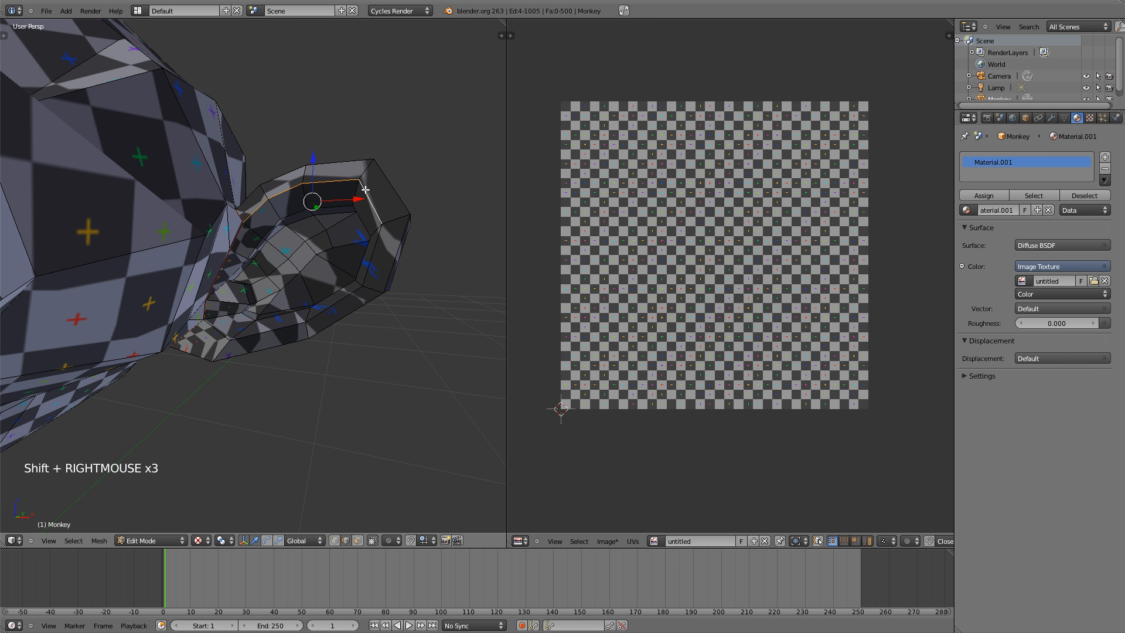
- Add the matching four upper inner-rim edges of the right ear to the selection and mark all of them as seams
scroll(315, 263, down, 3)
scroll(315, 262, down, 4)
middle_drag(316, 262, 251, 264)
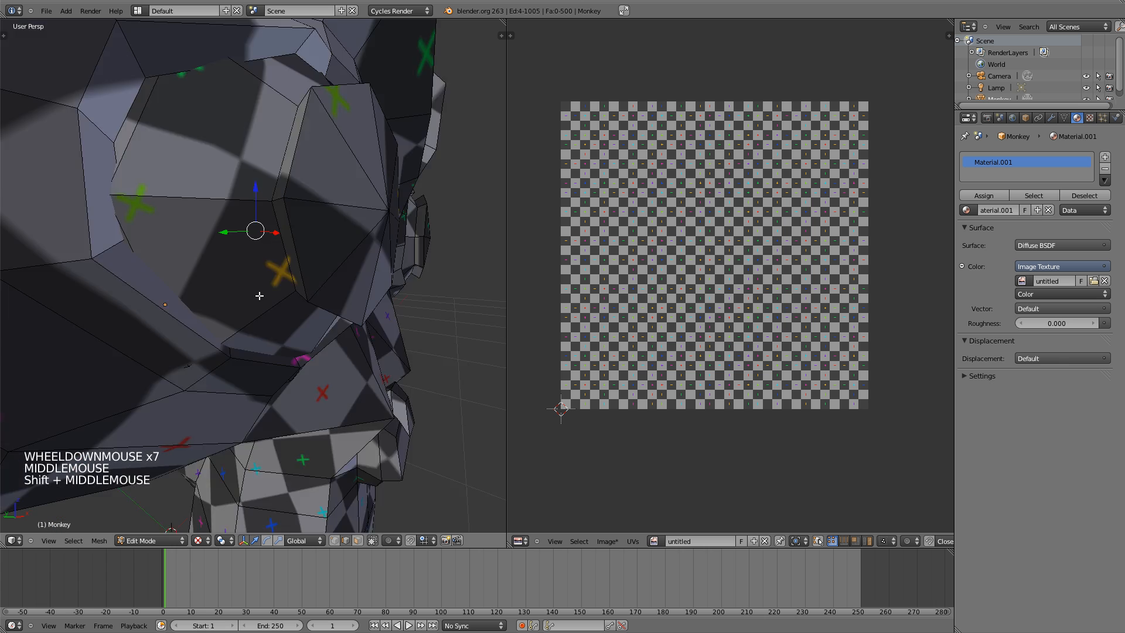
scroll(251, 265, down, 2)
shift+right_click(148, 182)
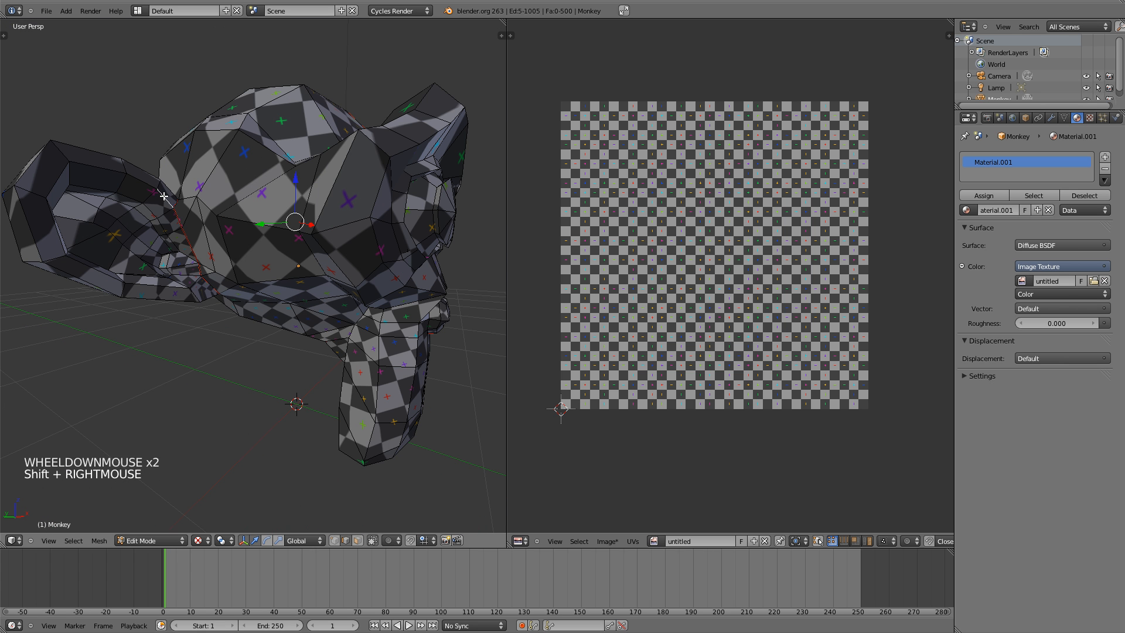
shift+right_click(103, 172)
shift+right_click(79, 165)
shift+right_click(56, 186)
middle_drag(55, 187, 344, 269)
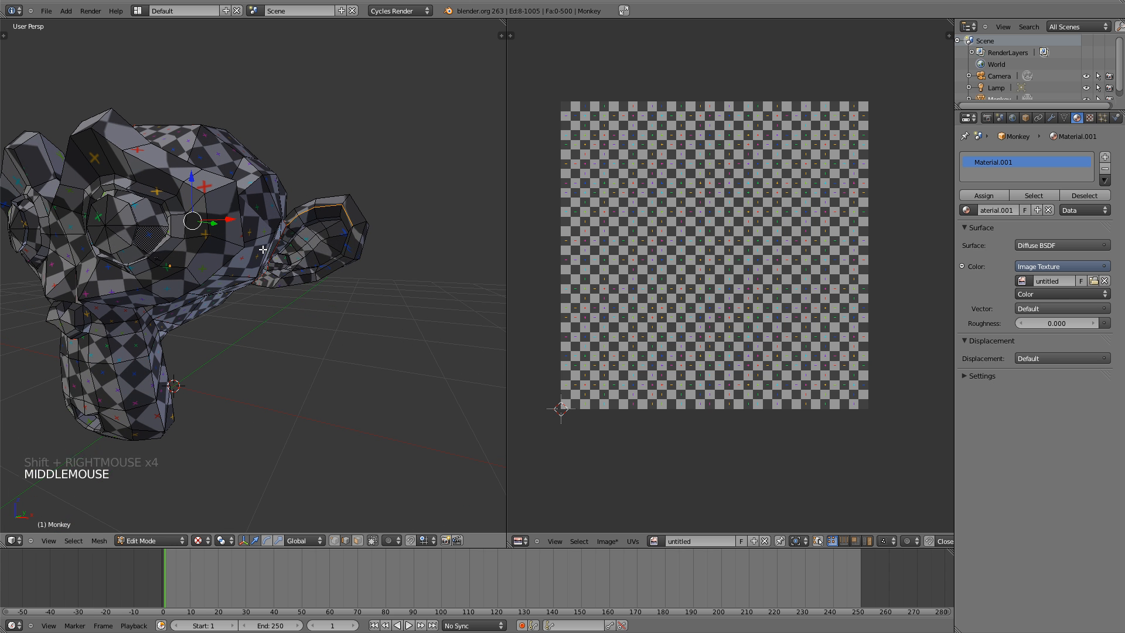
key(ctrl+e)
click(347, 272)
- Select the whole mesh, unwrap it with the ear-rim seams and check the checker grid on the ears and head
key(a)
key(a)
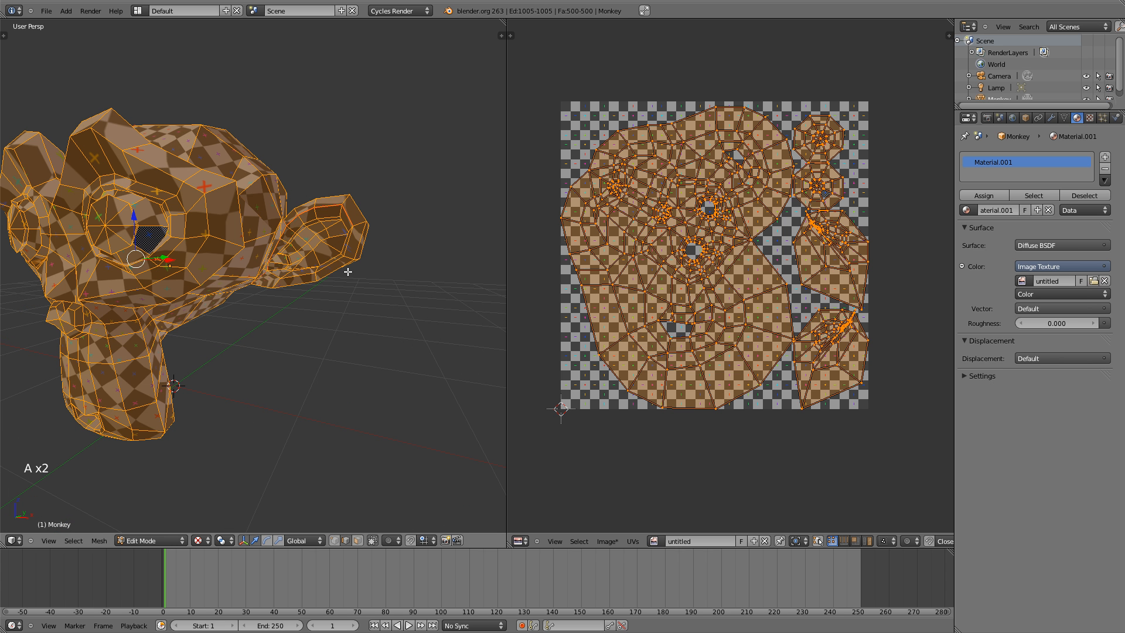
key(u)
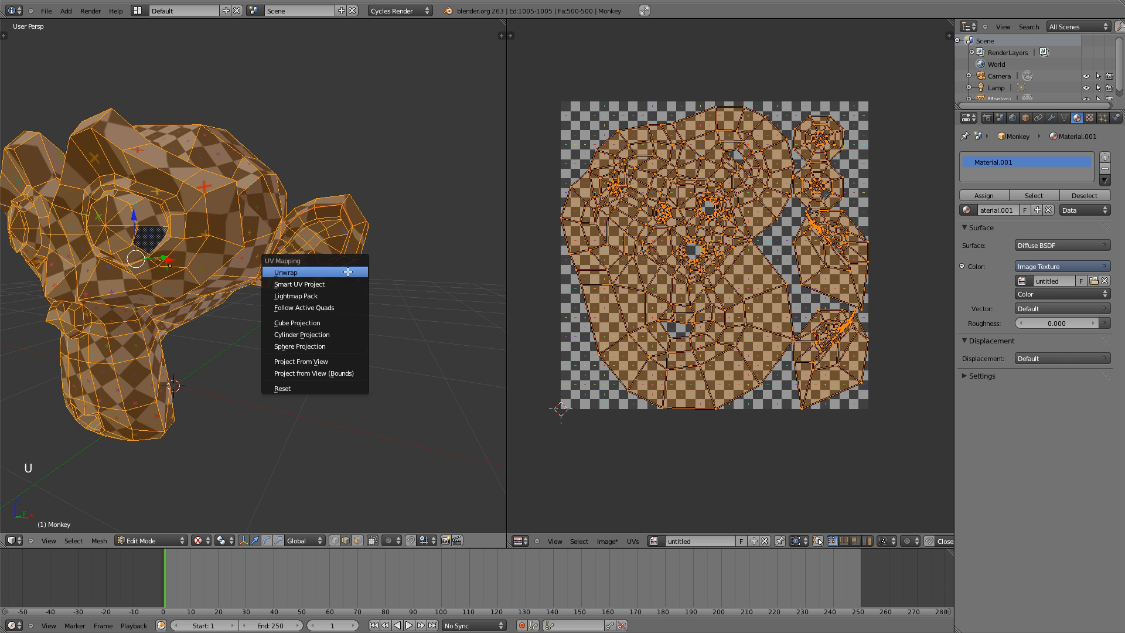
click(347, 272)
scroll(392, 248, up, 2)
mouse_move(399, 240)
shift+middle_down()
mouse_move(400, 229)
mouse_move(379, 244)
shift+middle_up()
scroll(378, 243, down, 1)
scroll(379, 244, down, 2)
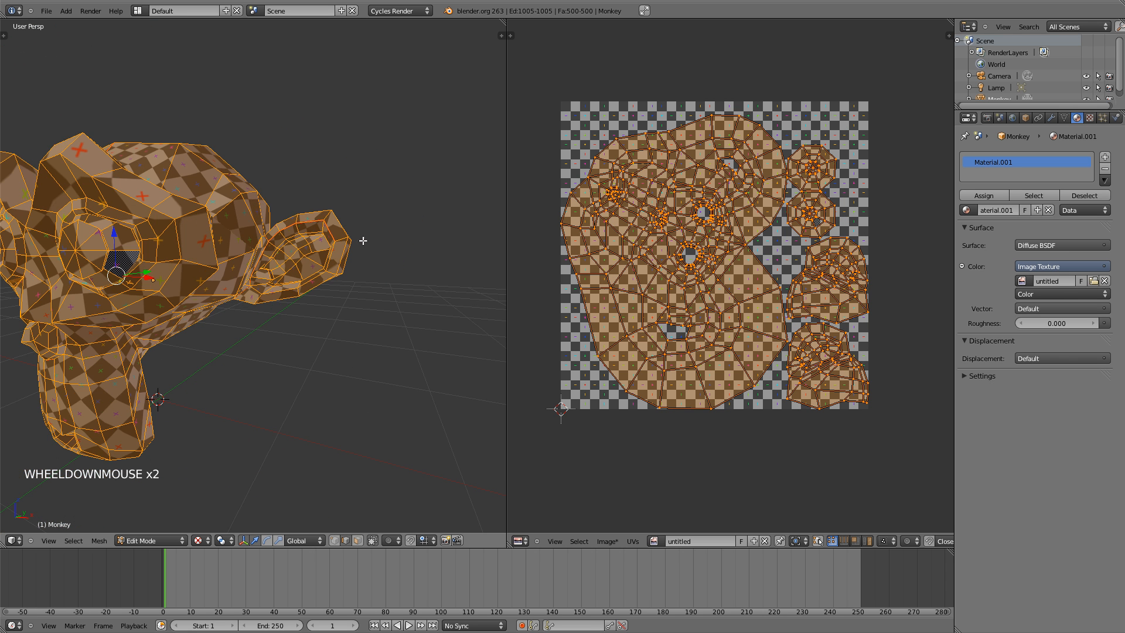
middle_drag(223, 197, 192, 219)
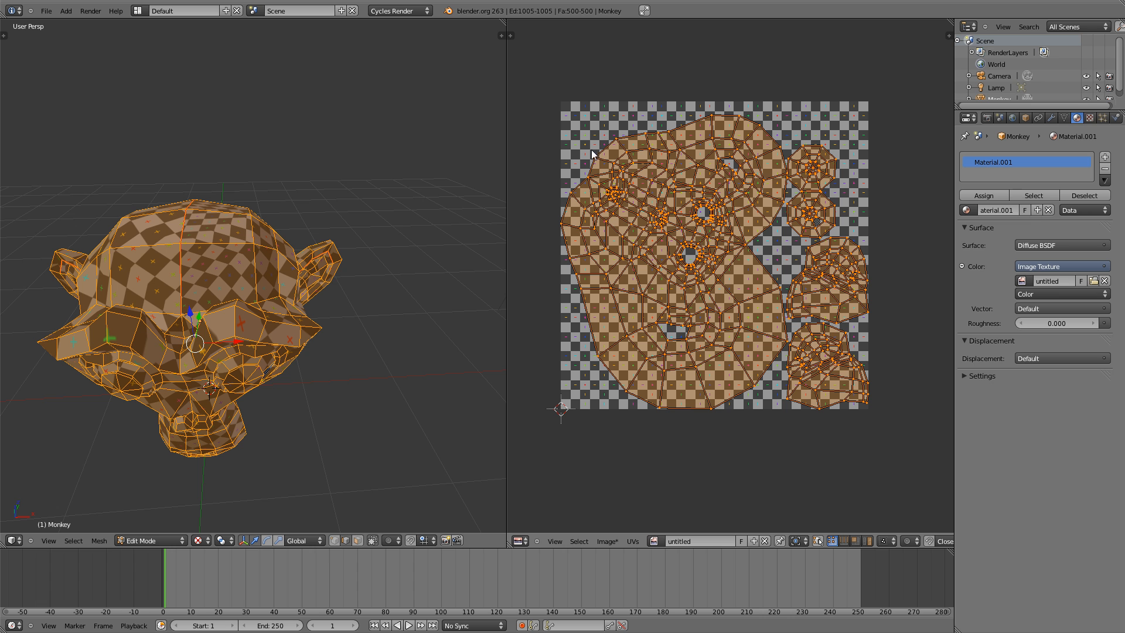
middle_click(257, 303)
middle_drag(257, 304, 256, 301)
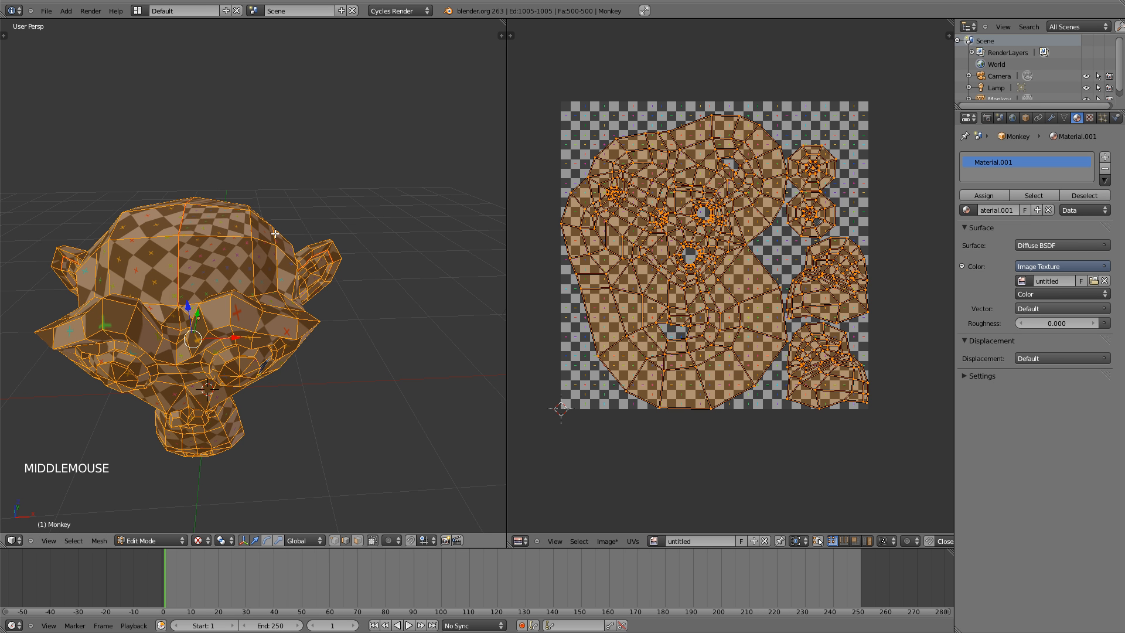
- Change the last unwrap's method to Conformal and check the checker grid on top of the head
key(F6)
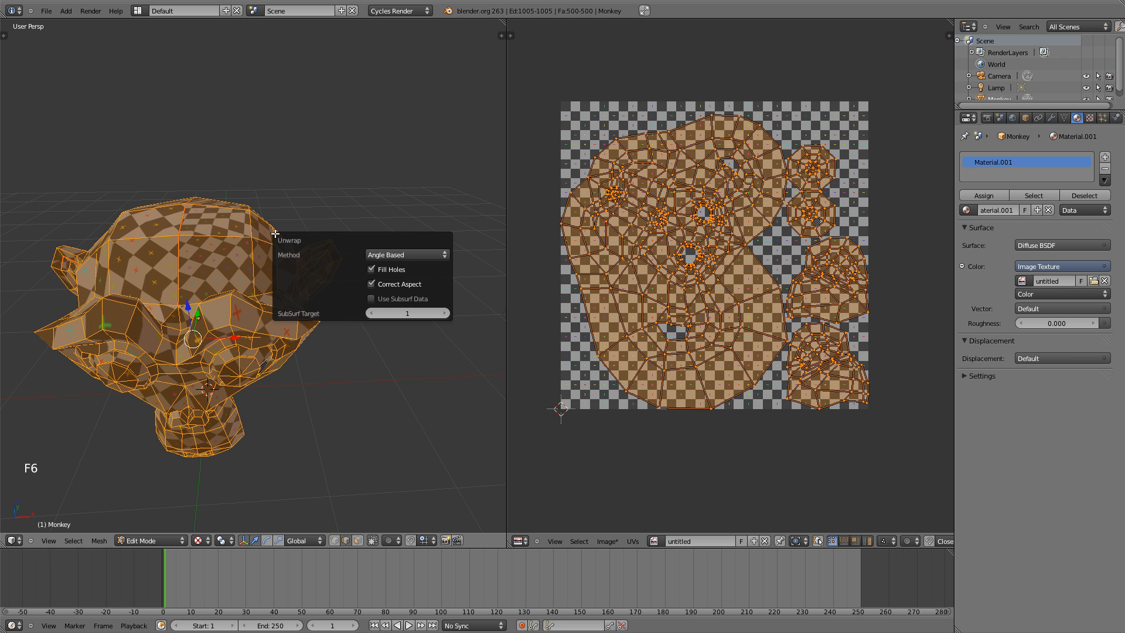
click(395, 255)
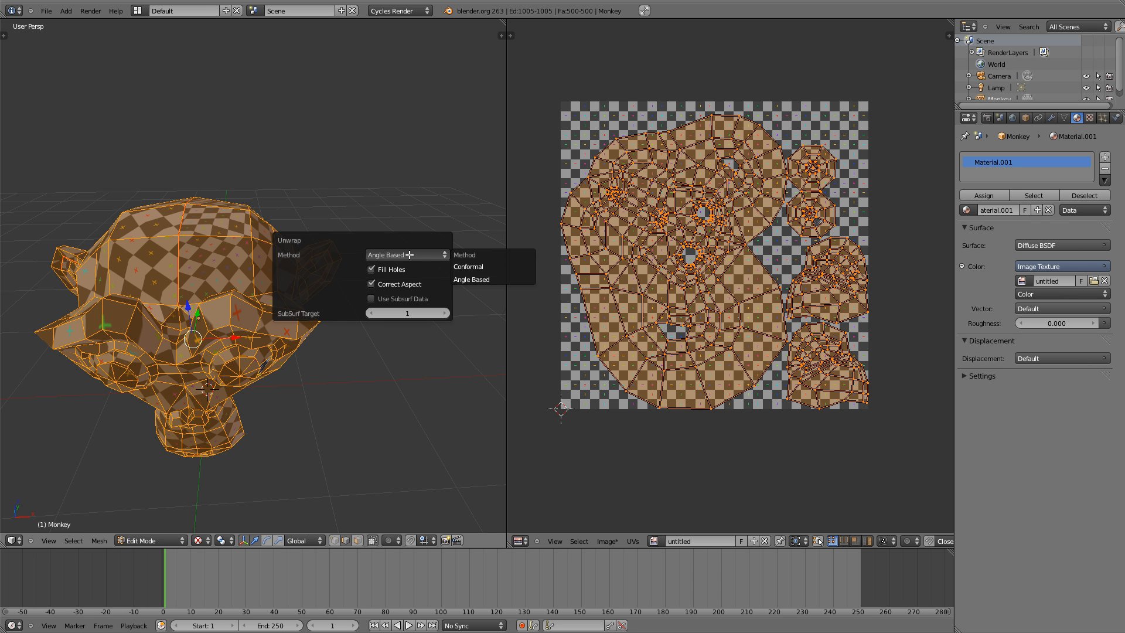
click(464, 279)
middle_drag(326, 310, 328, 328)
middle_drag(336, 261, 326, 330)
scroll(300, 263, up, 2)
scroll(263, 233, down, 2)
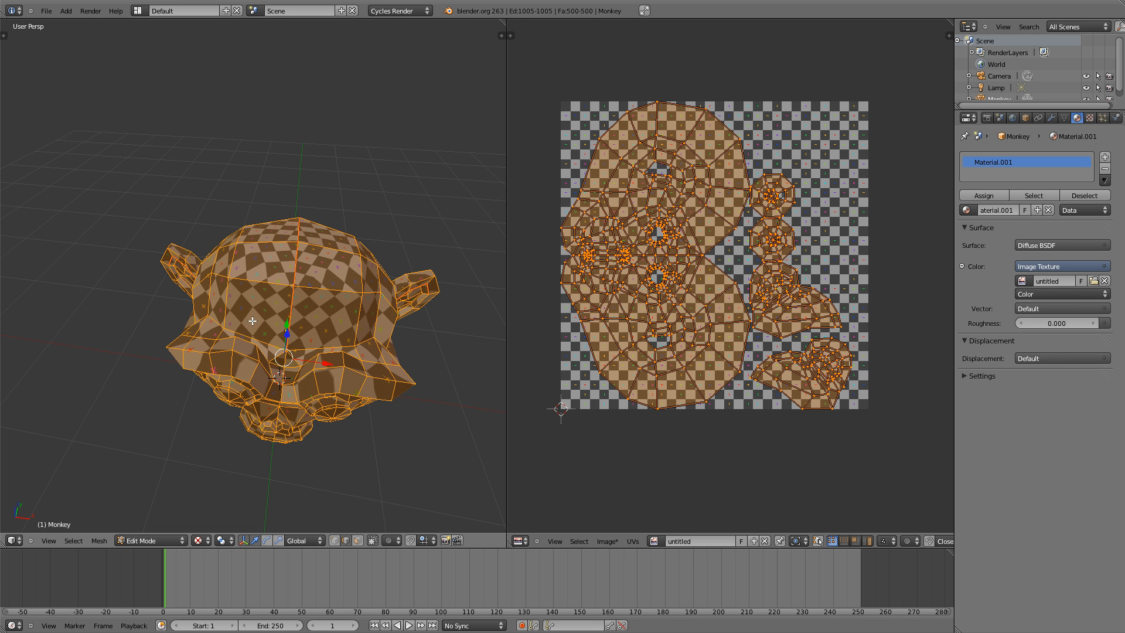
middle_drag(327, 299, 320, 323)
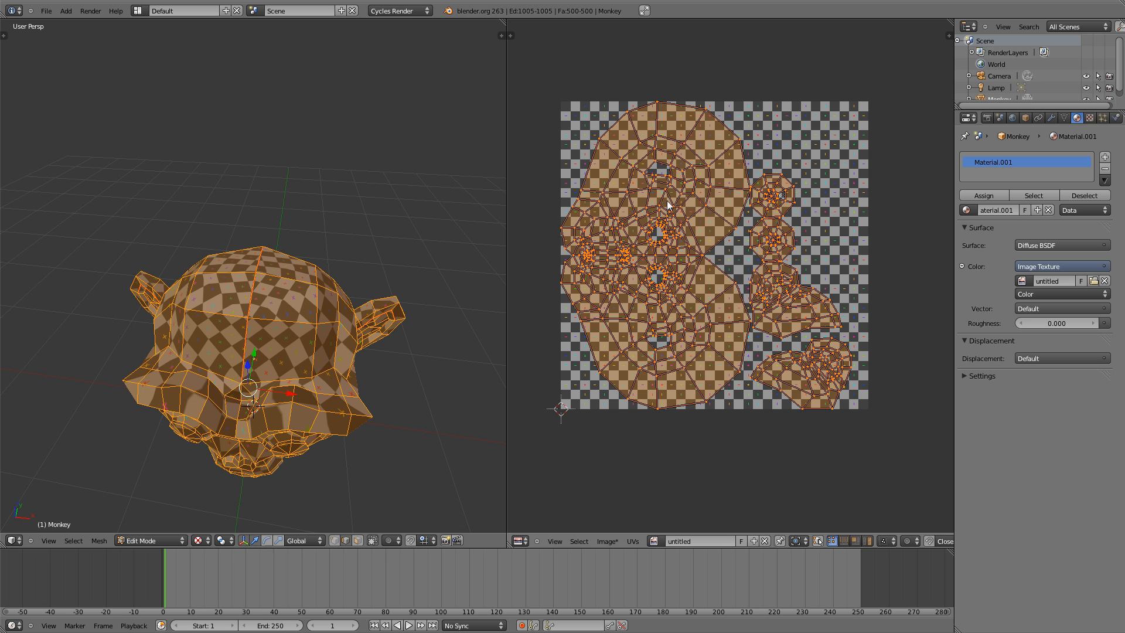
- Mark the two edges across the forehead at the front end of the centre seam as a seam
right_click(702, 256)
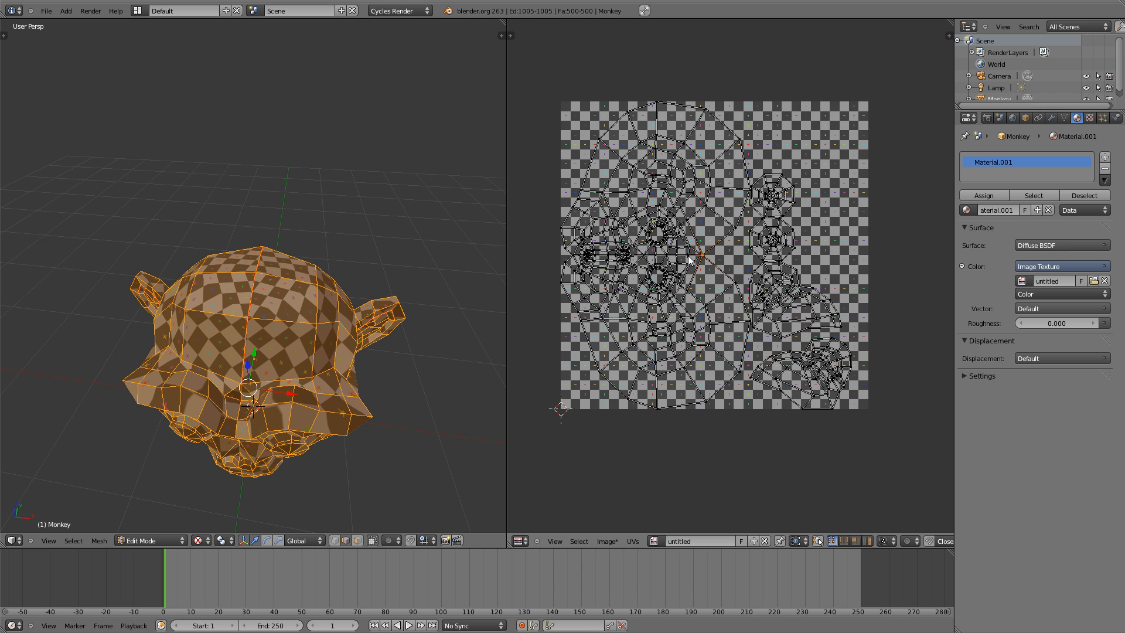
right_click(264, 381)
shift+right_click(230, 376)
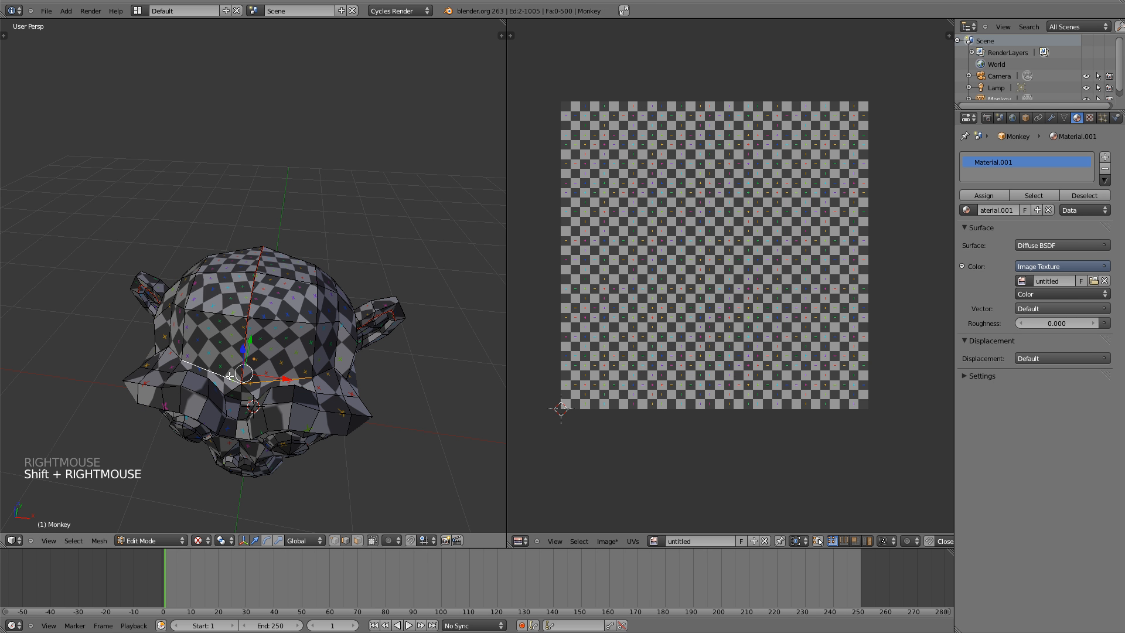
key(ctrl+e)
click(315, 363)
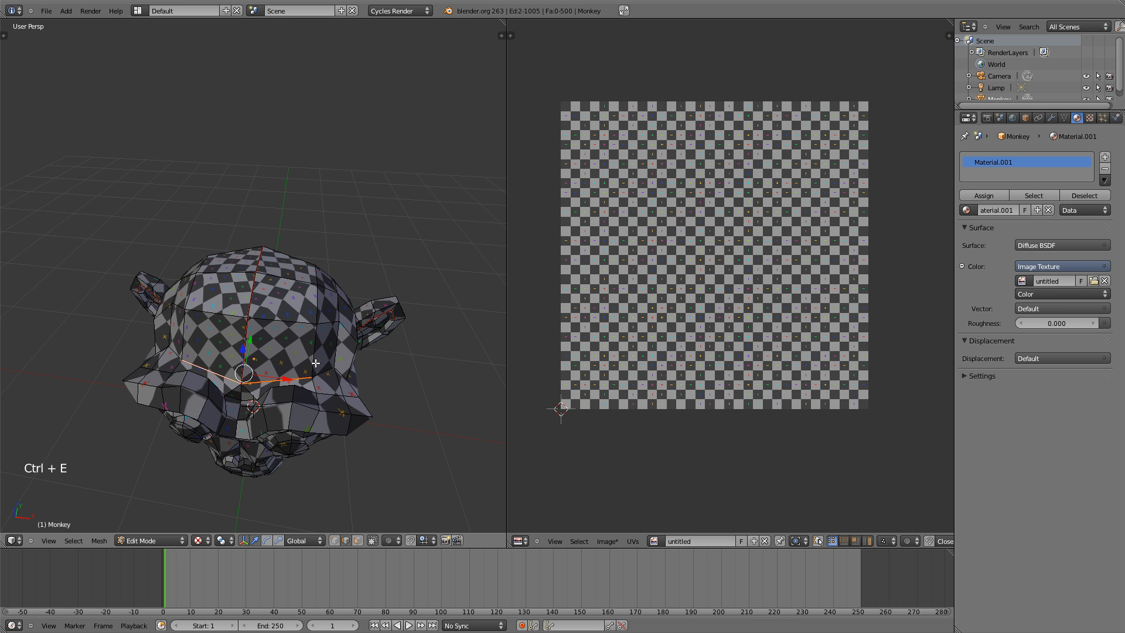
- Select the whole mesh, unwrap it with the forehead seam and return to Object Mode to view the result
key(a)
key(a)
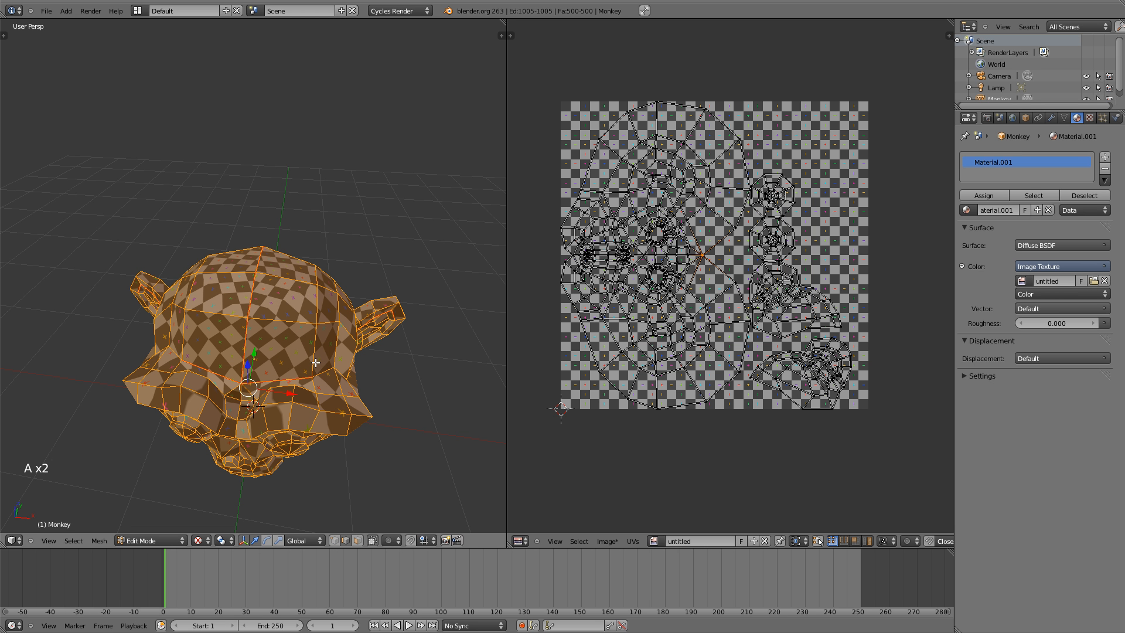
key(u)
click(337, 350)
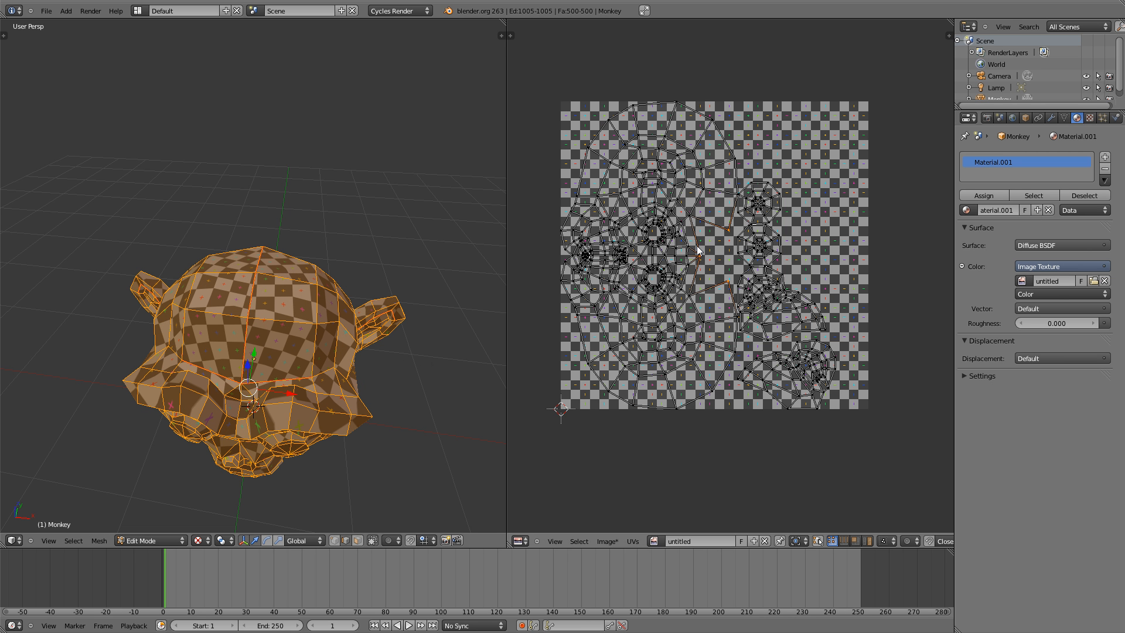
middle_drag(212, 348, 236, 273)
key(Tab)
middle_drag(277, 194, 259, 245)
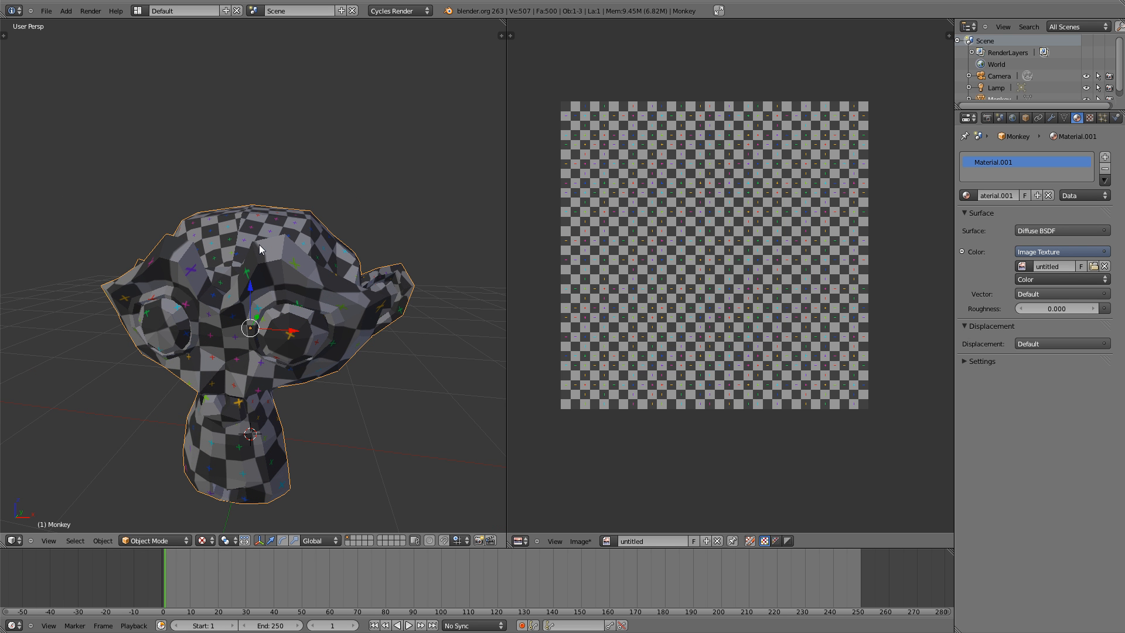